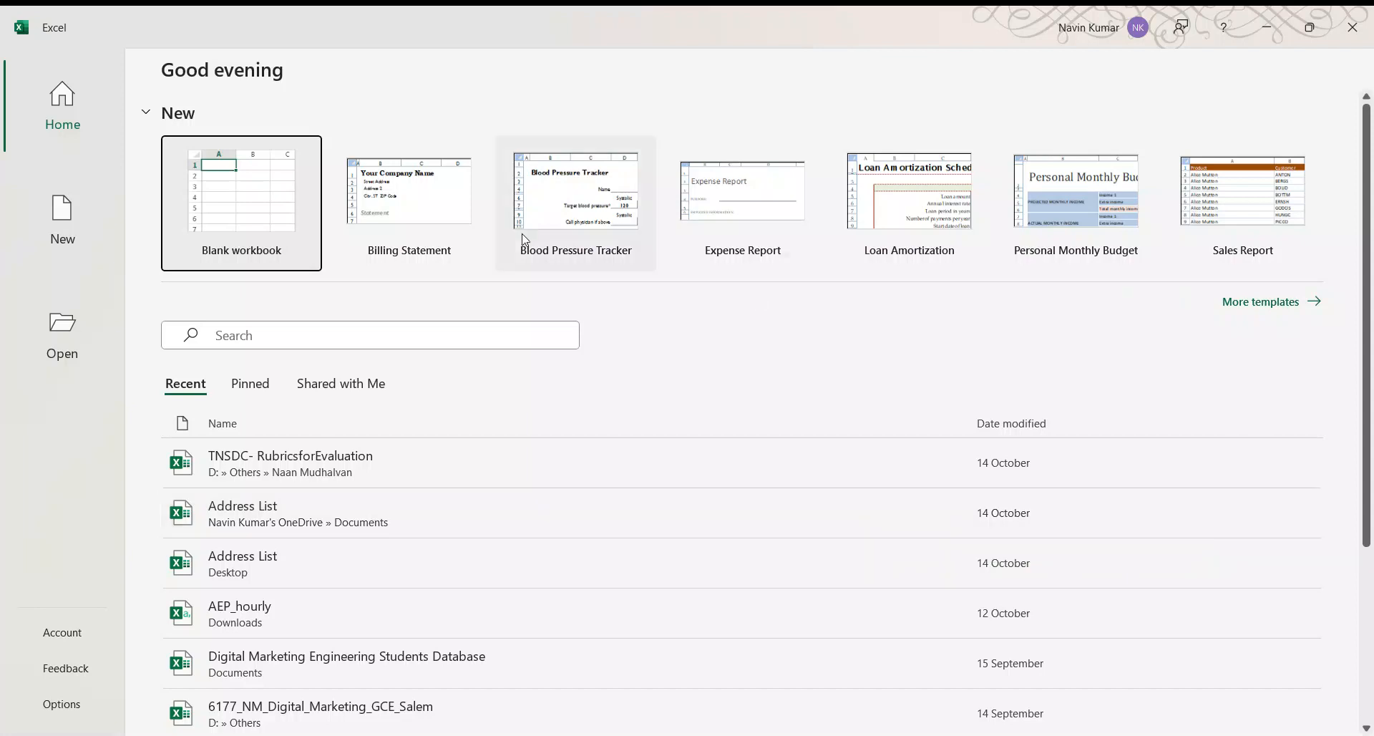
# Create a blank workbook and magnify the worksheet to 242%
pyautogui.click(265, 212)
pyautogui.click(281, 207)
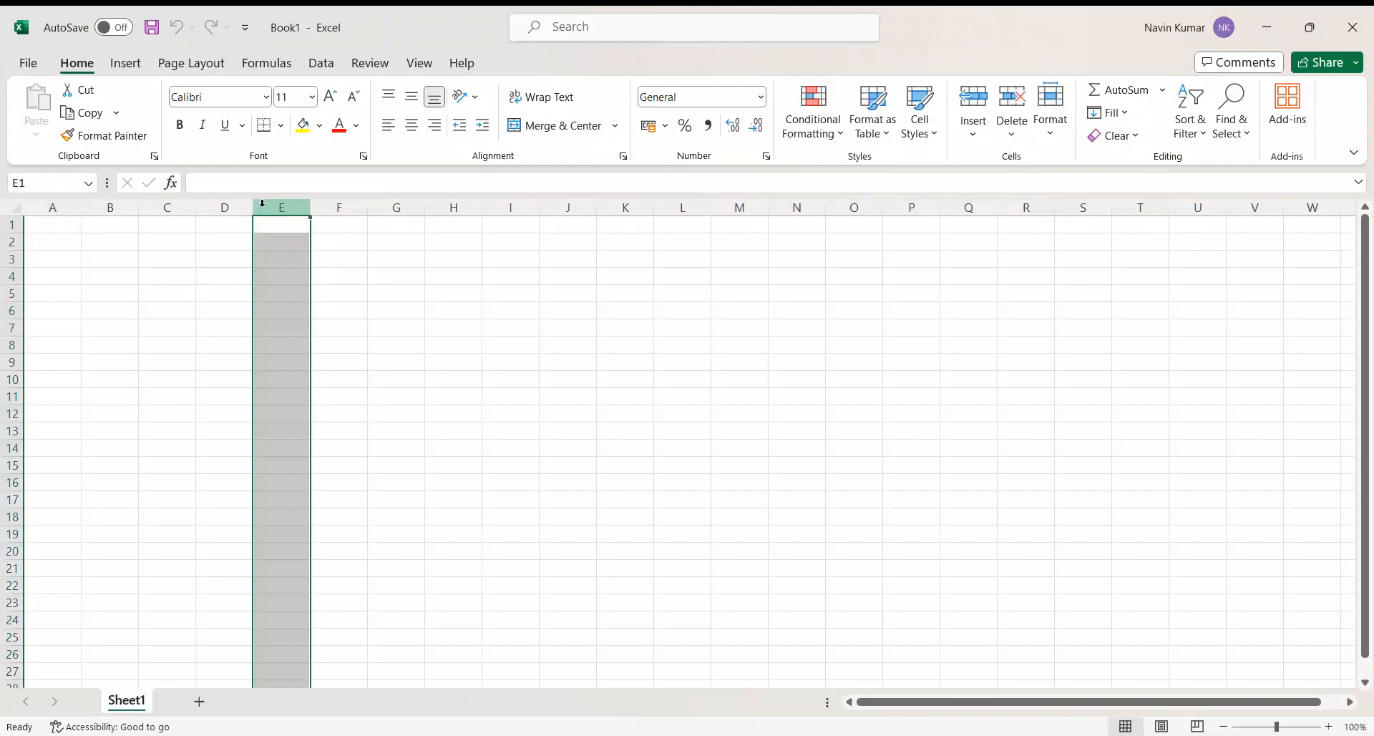
pyautogui.click(350, 247)
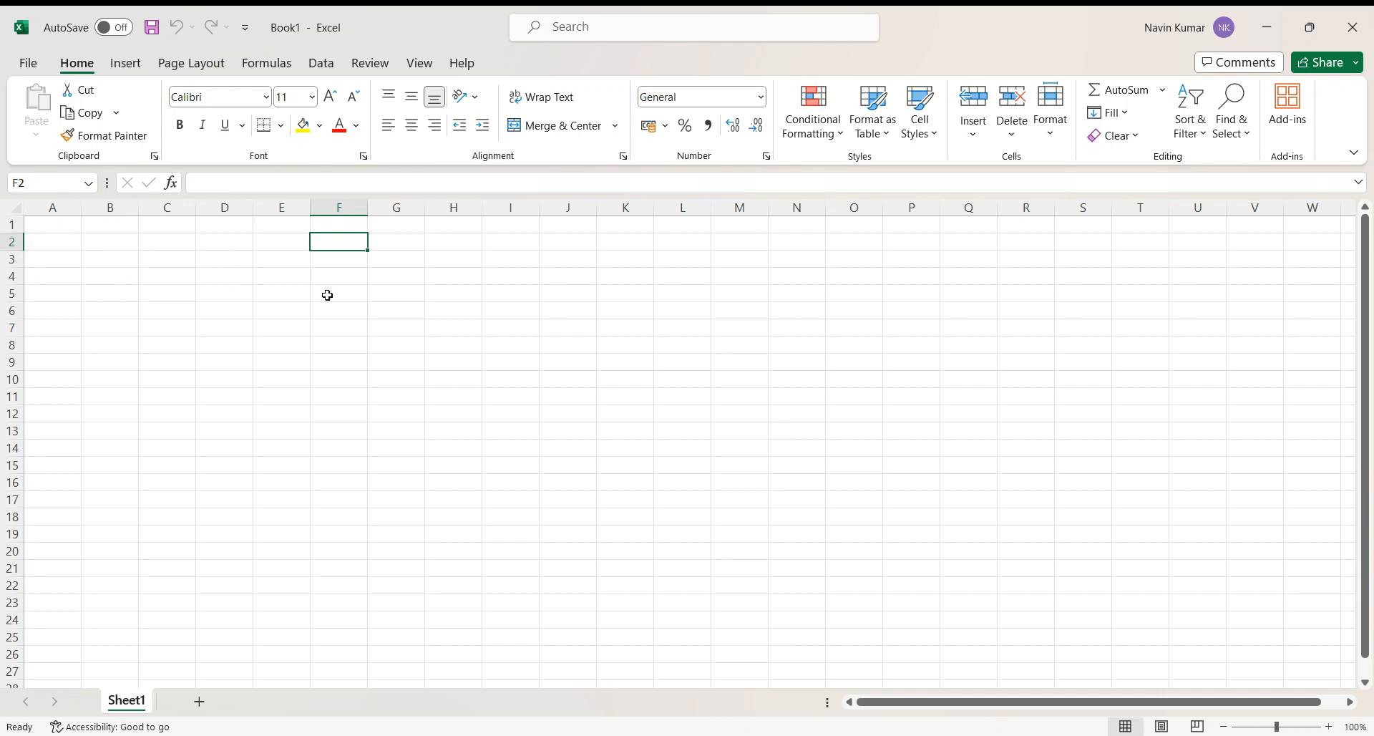
pyautogui.click(1306, 727)
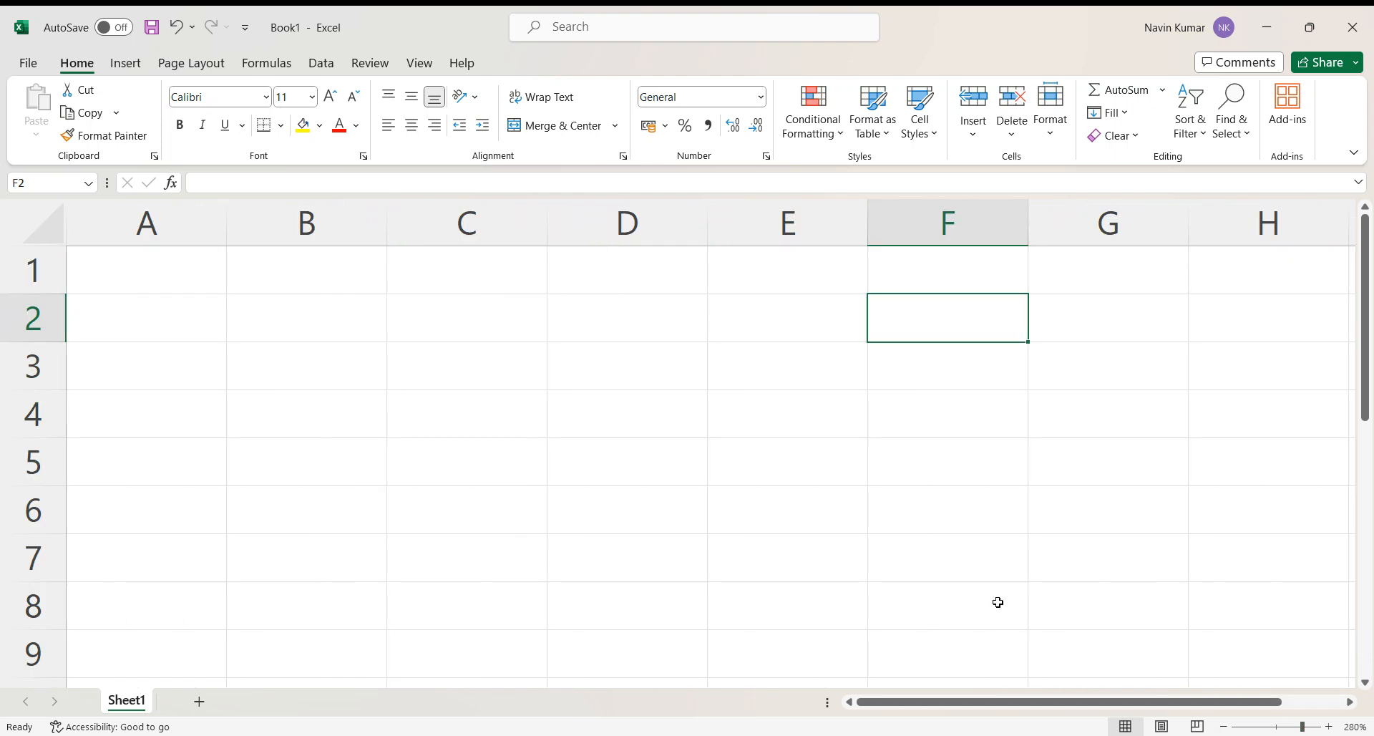
pyautogui.click(1298, 727)
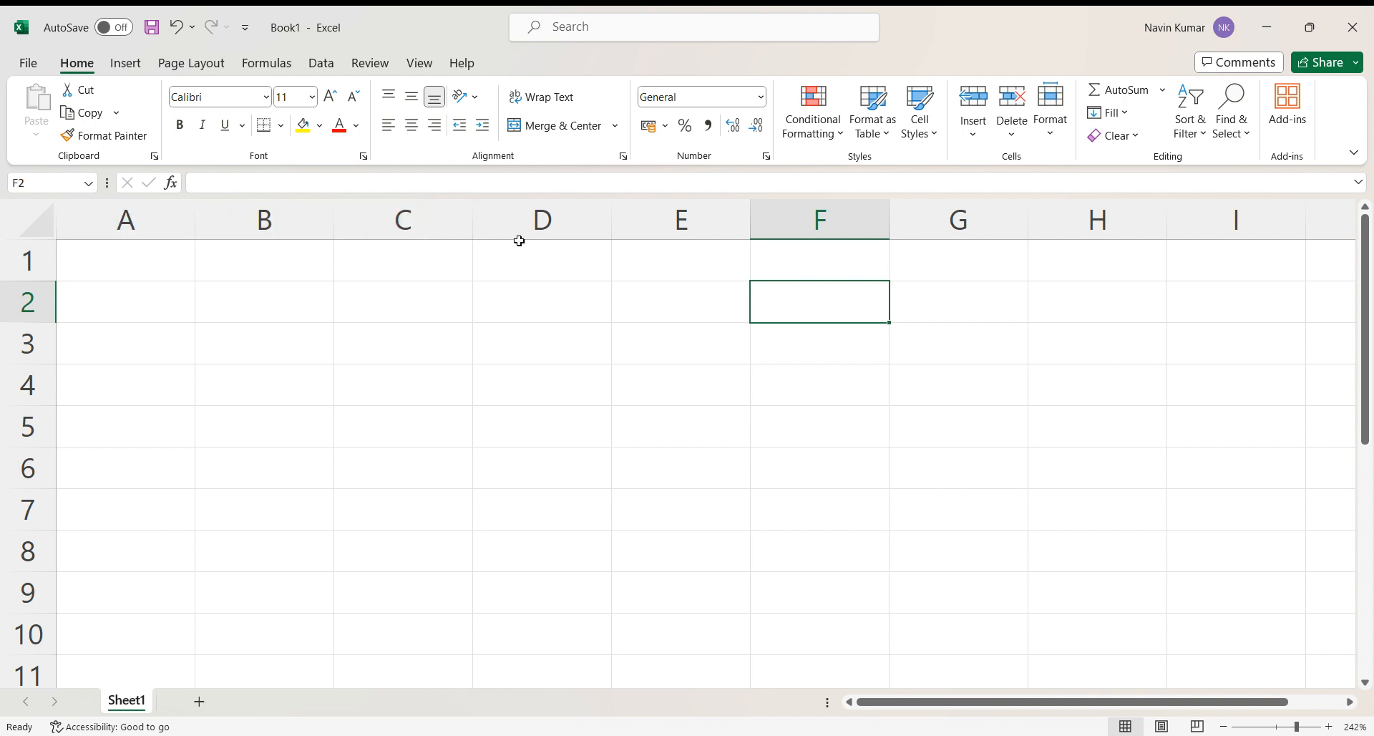
# Select various cells across the empty sheet and check each one's reference in the Name Box
pyautogui.click(301, 354)
pyautogui.click(475, 506)
pyautogui.click(367, 404)
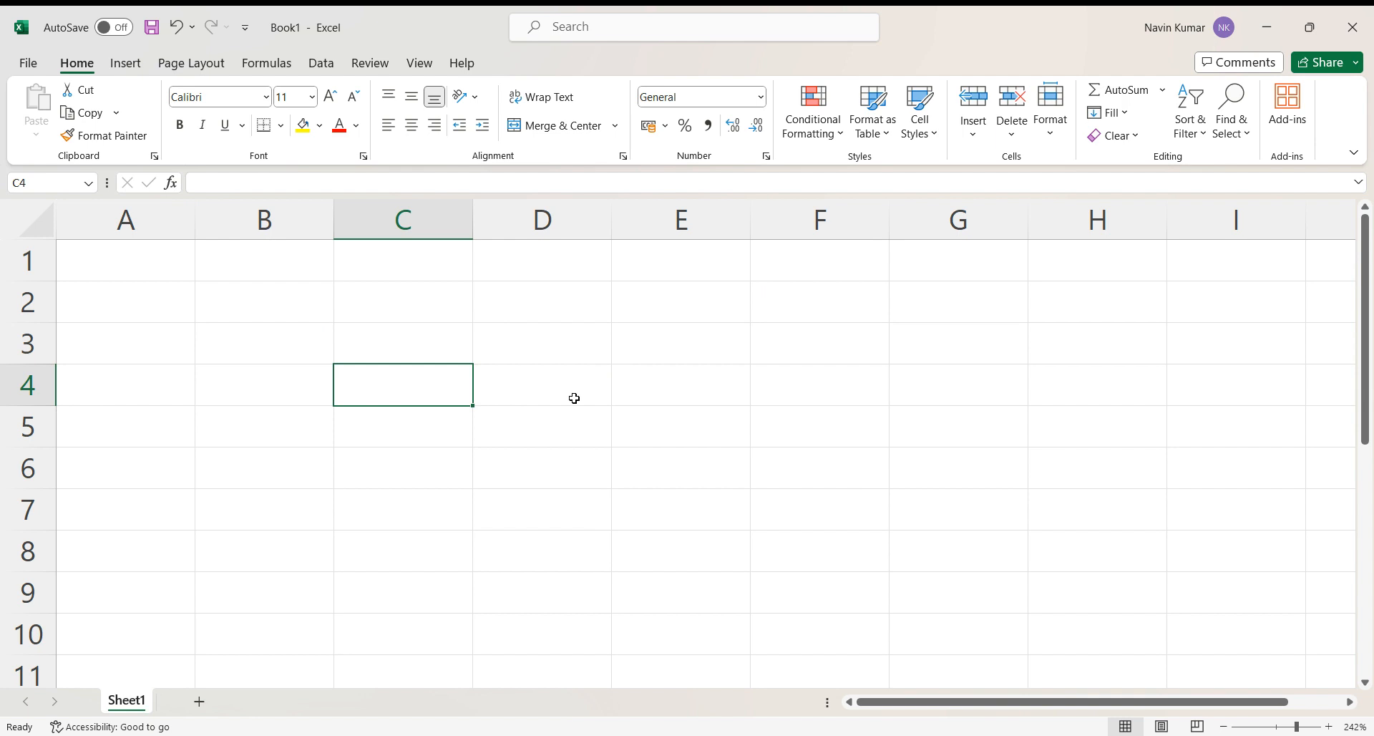
pyautogui.click(538, 501)
pyautogui.click(706, 429)
pyautogui.click(710, 517)
pyautogui.click(902, 408)
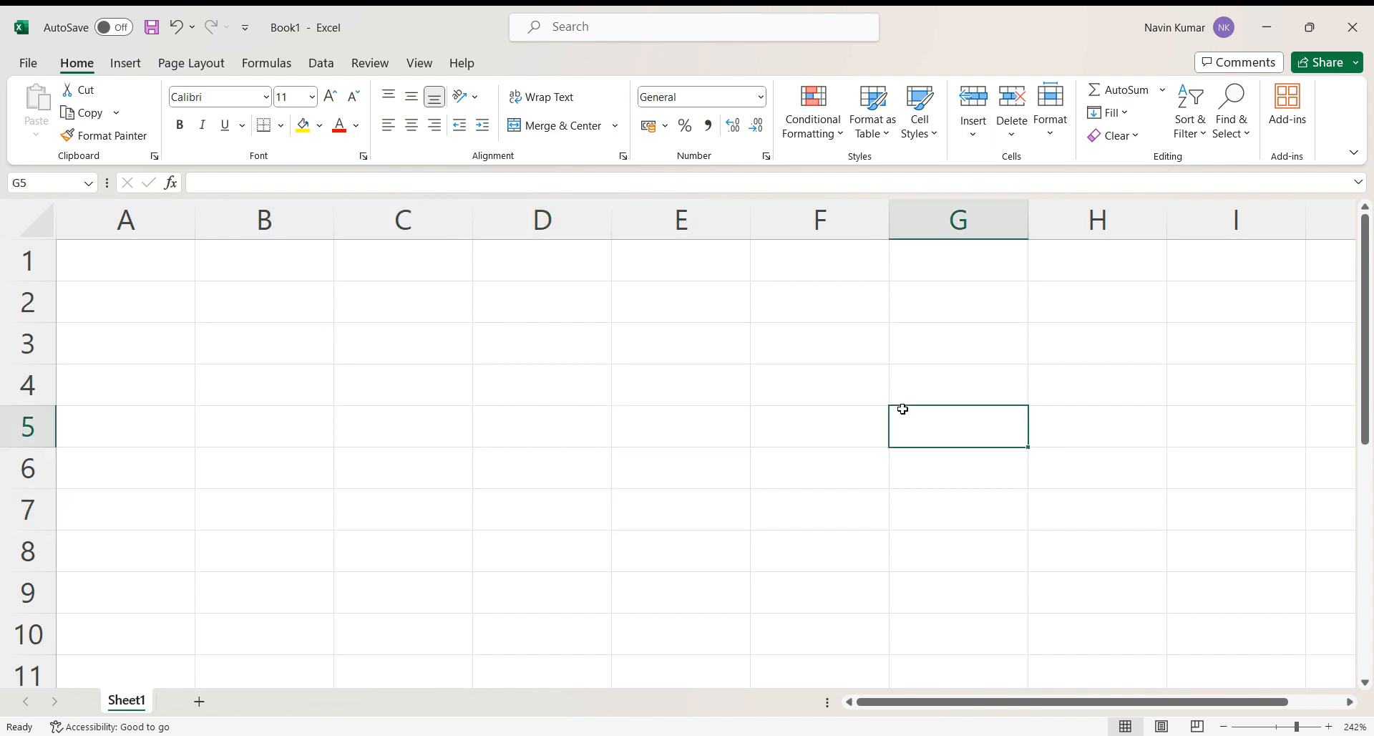
pyautogui.click(803, 518)
pyautogui.click(785, 465)
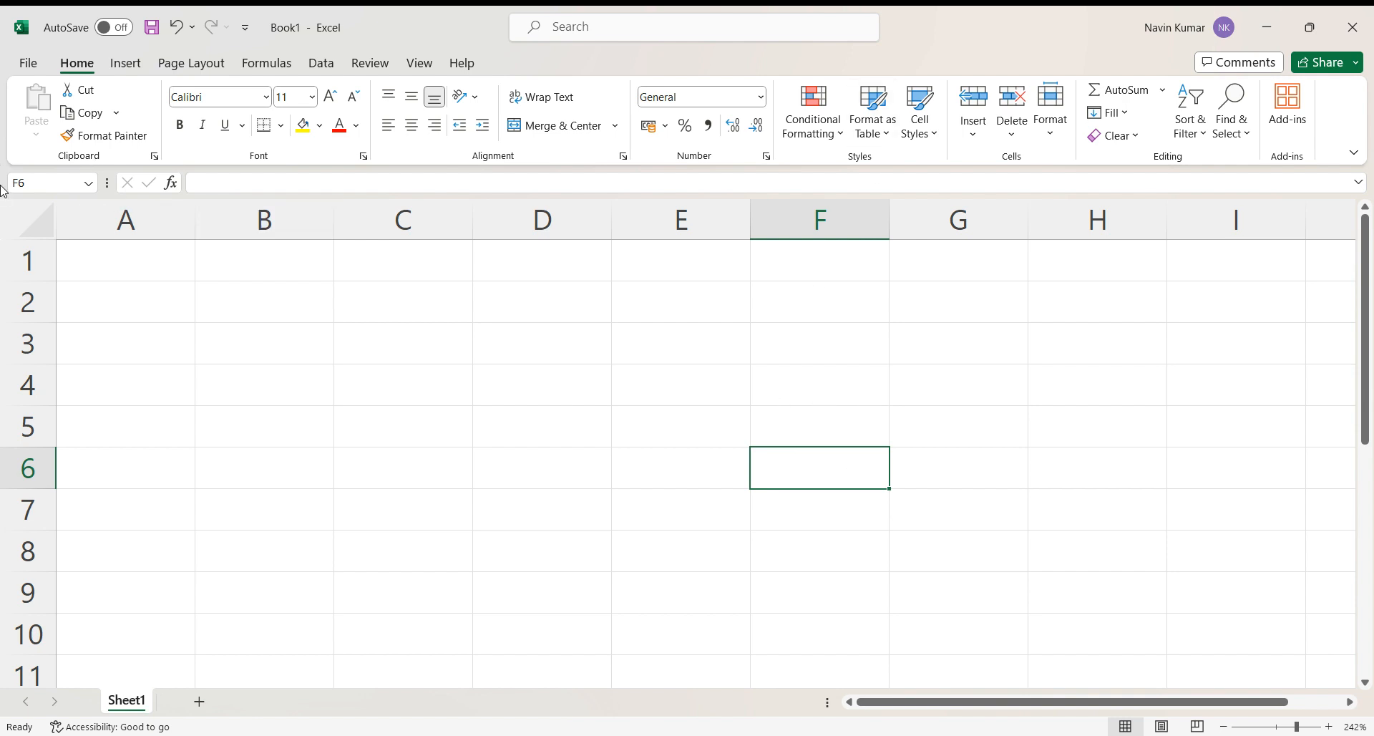
pyautogui.click(281, 456)
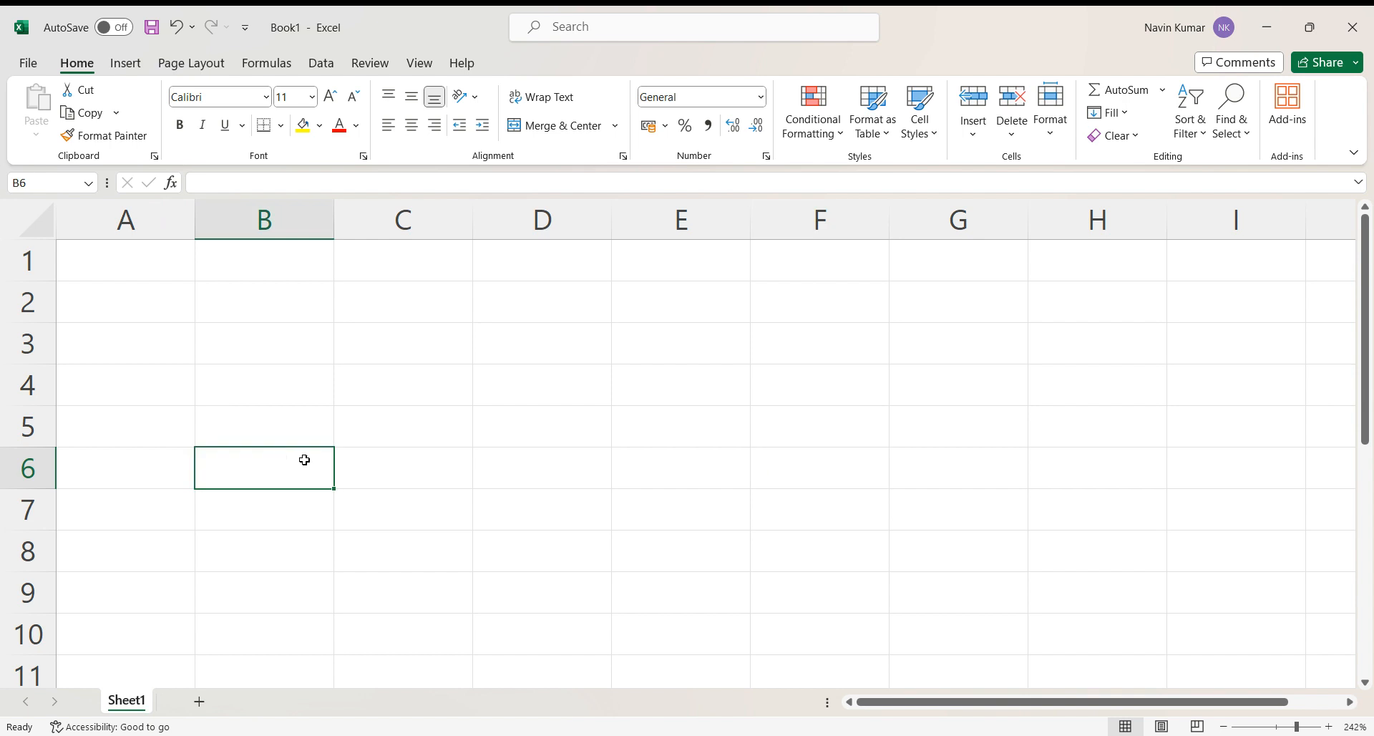
pyautogui.click(509, 485)
pyautogui.click(684, 481)
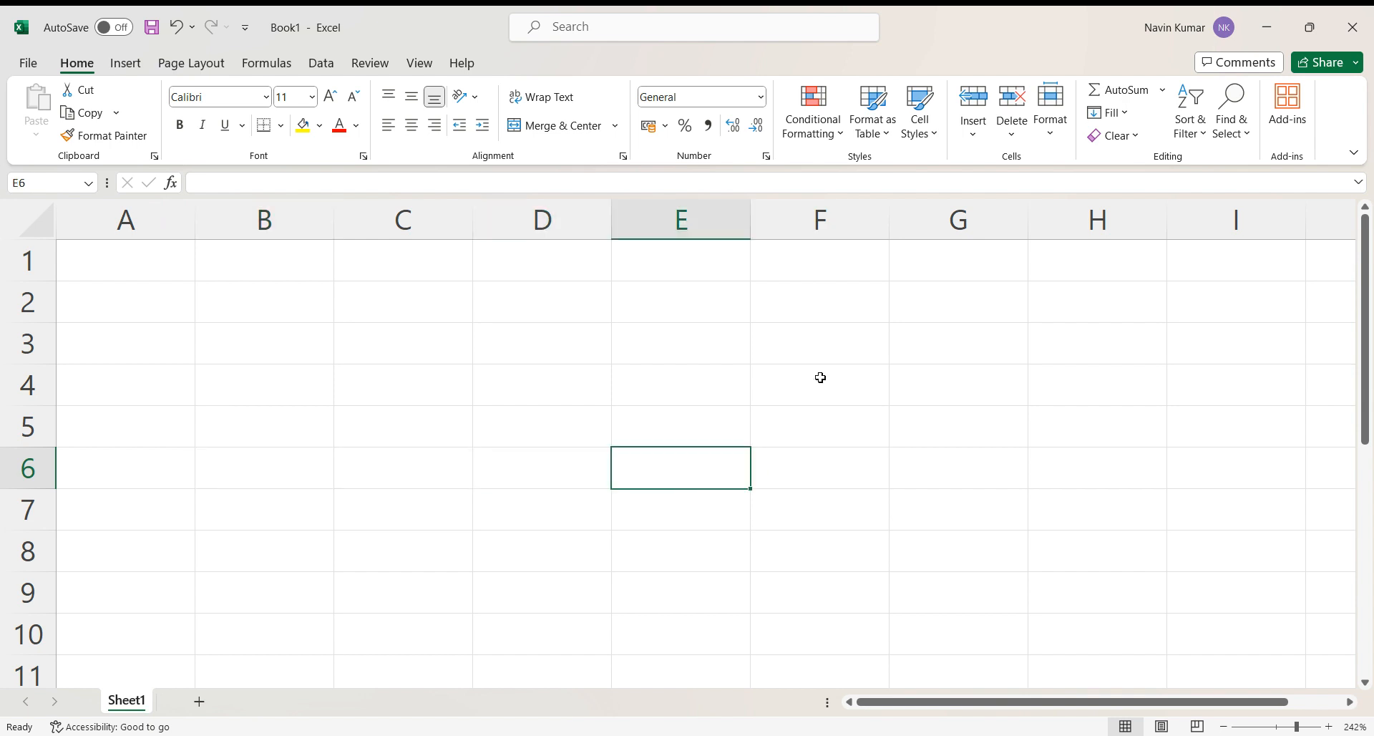
pyautogui.click(771, 350)
pyautogui.click(352, 383)
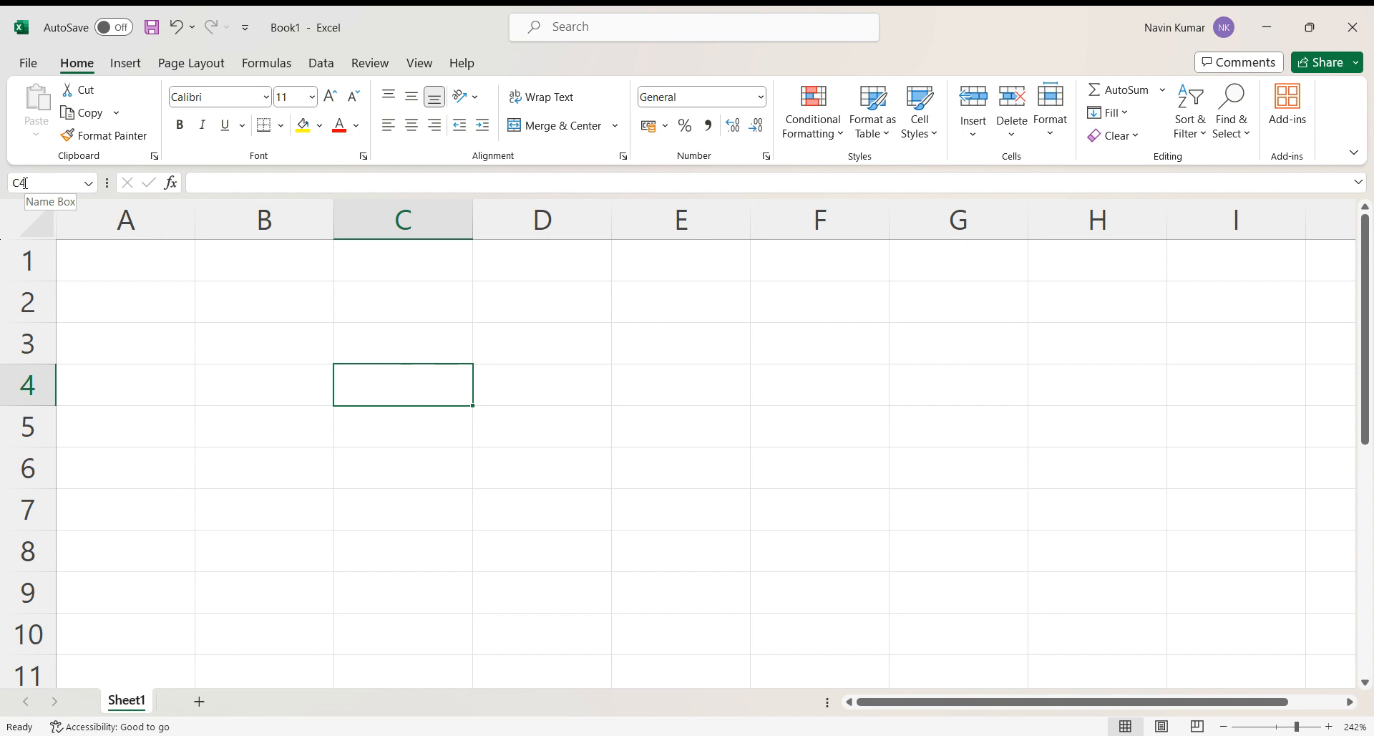
# Enter the headers S.No., Order ID and Name of the item in cells A1 to C1
pyautogui.click(98, 259)
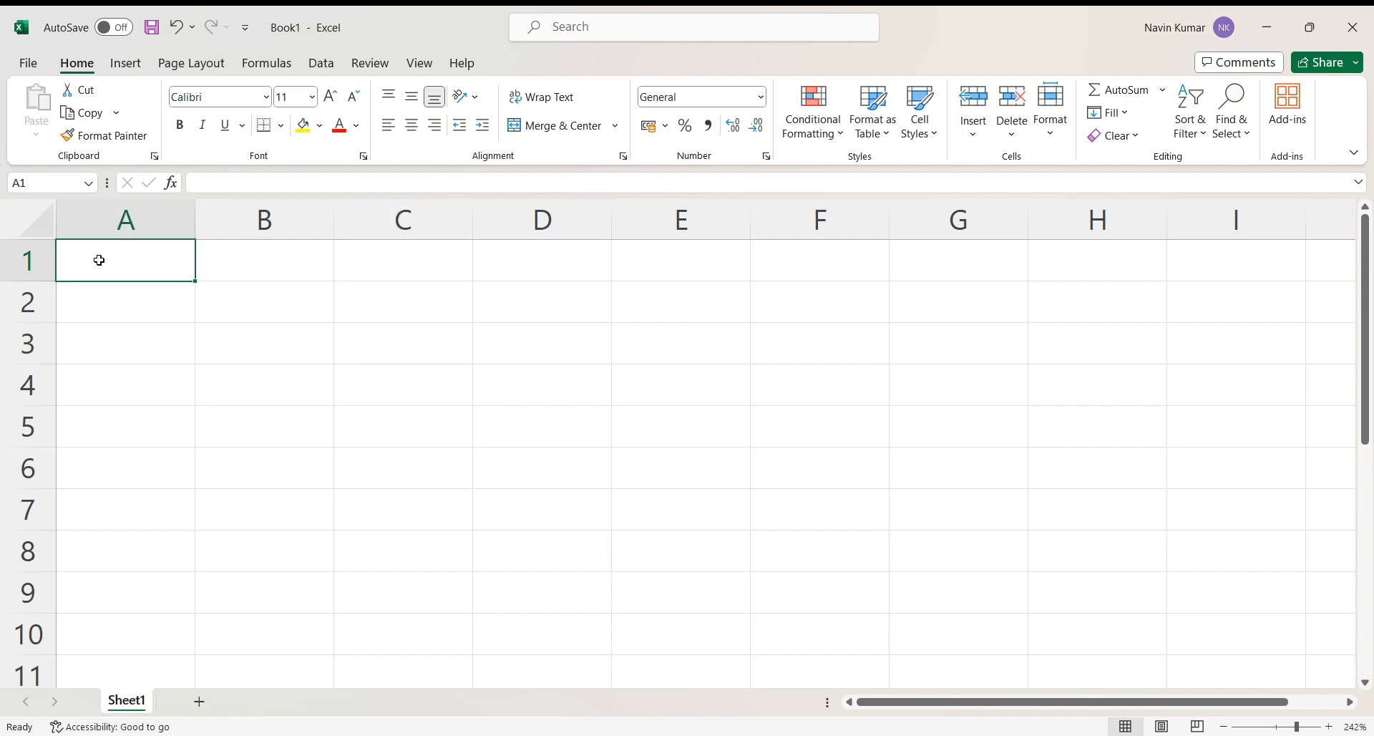
pyautogui.write('S.No.')
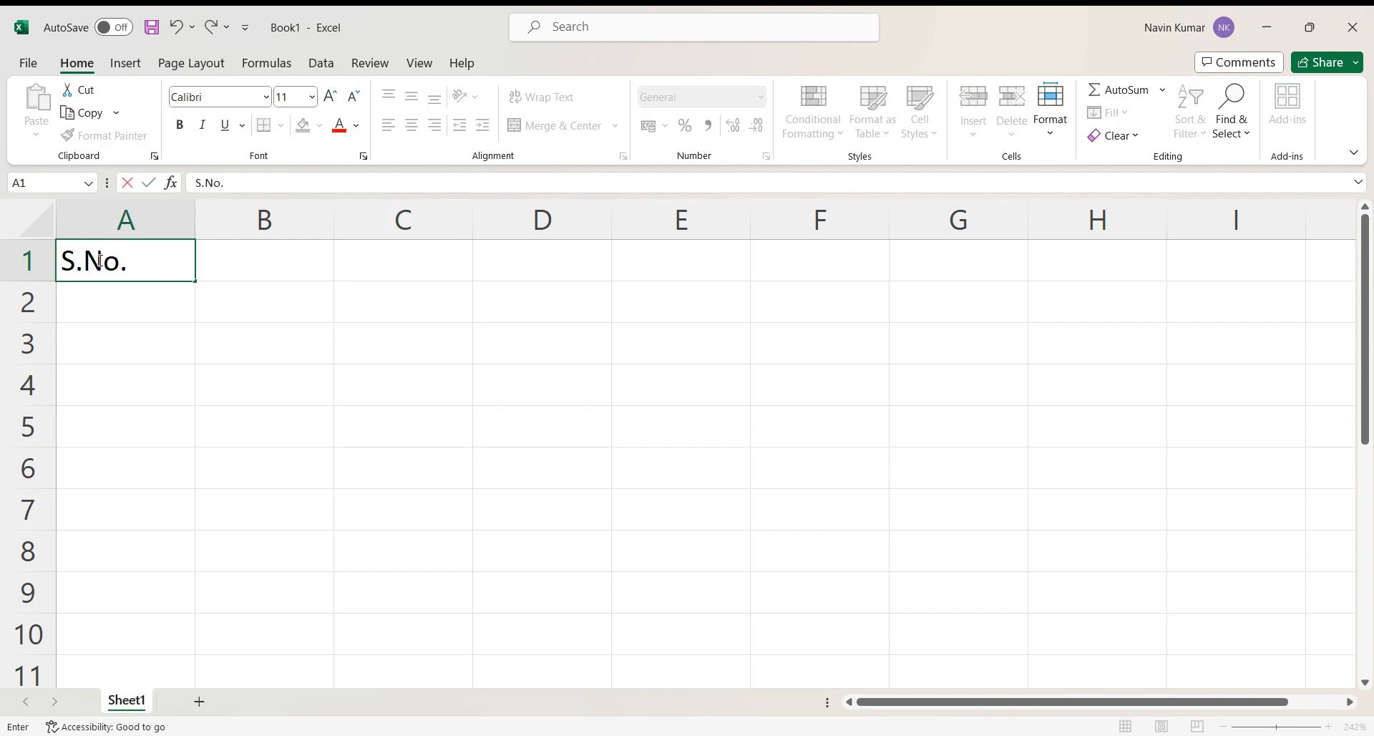
pyautogui.press('Tab')
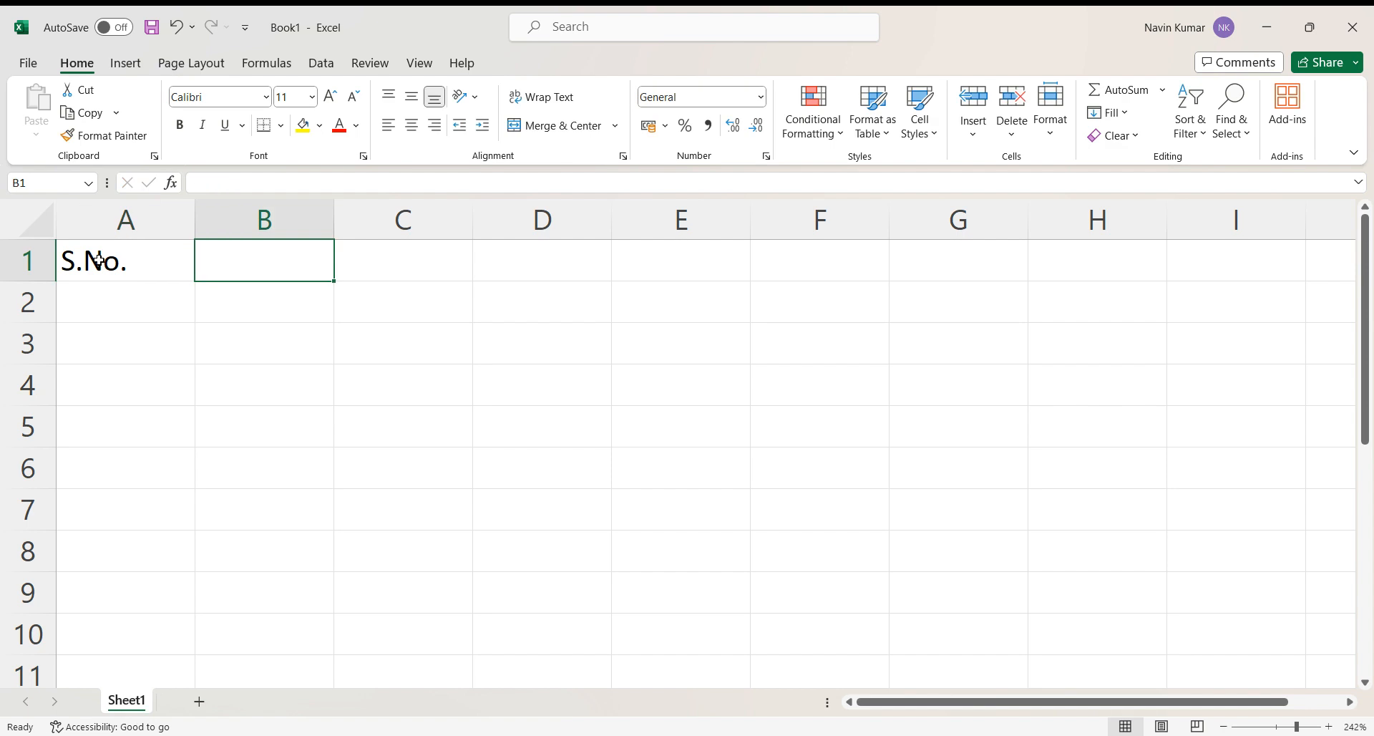
pyautogui.write('Orde')
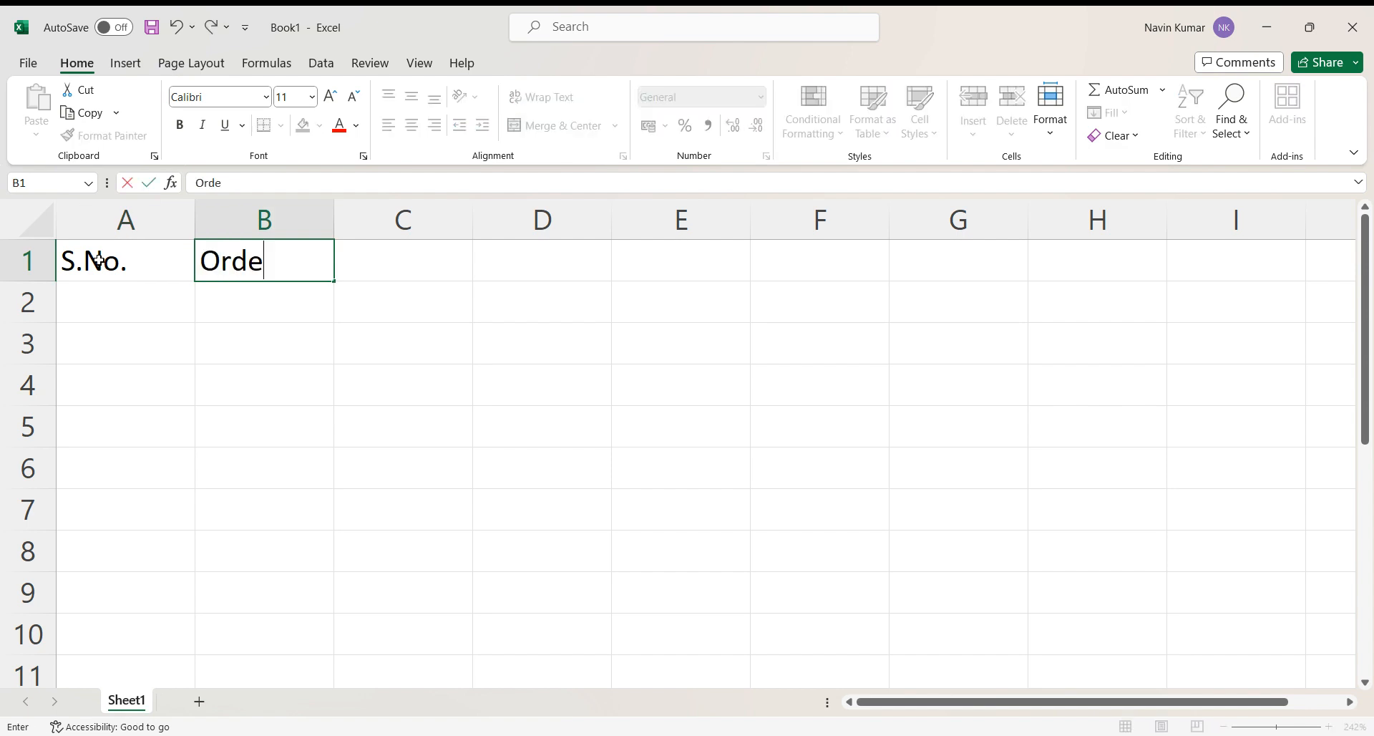
pyautogui.write('r ID')
pyautogui.press('Tab')
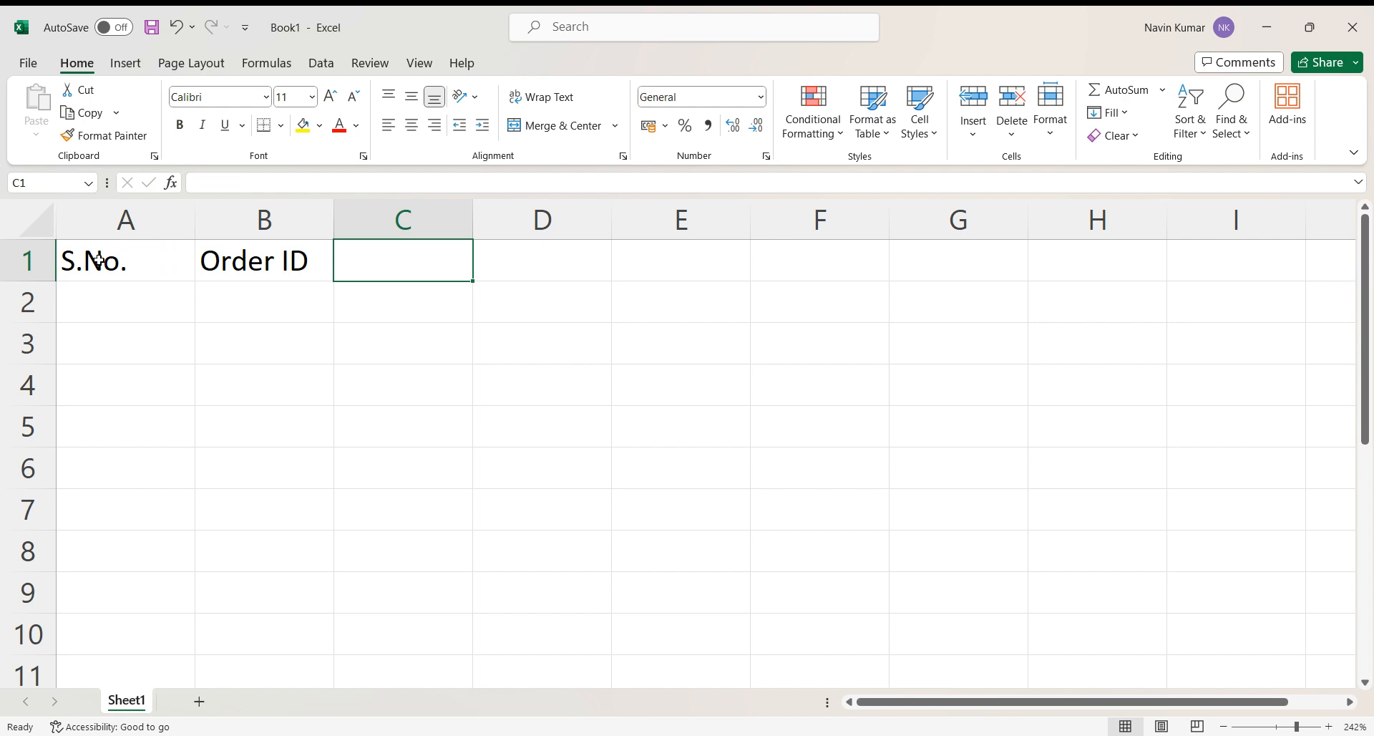
pyautogui.write('Name of ')
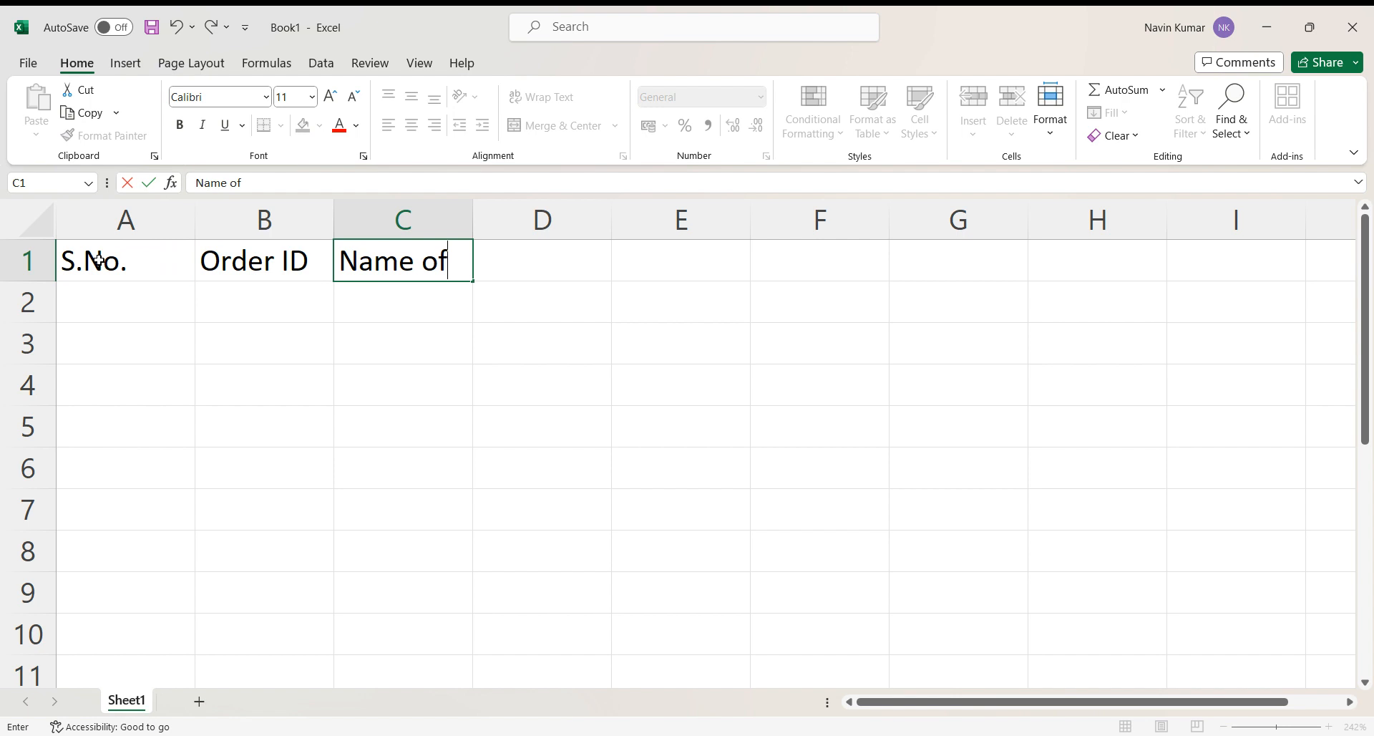
pyautogui.write('the item')
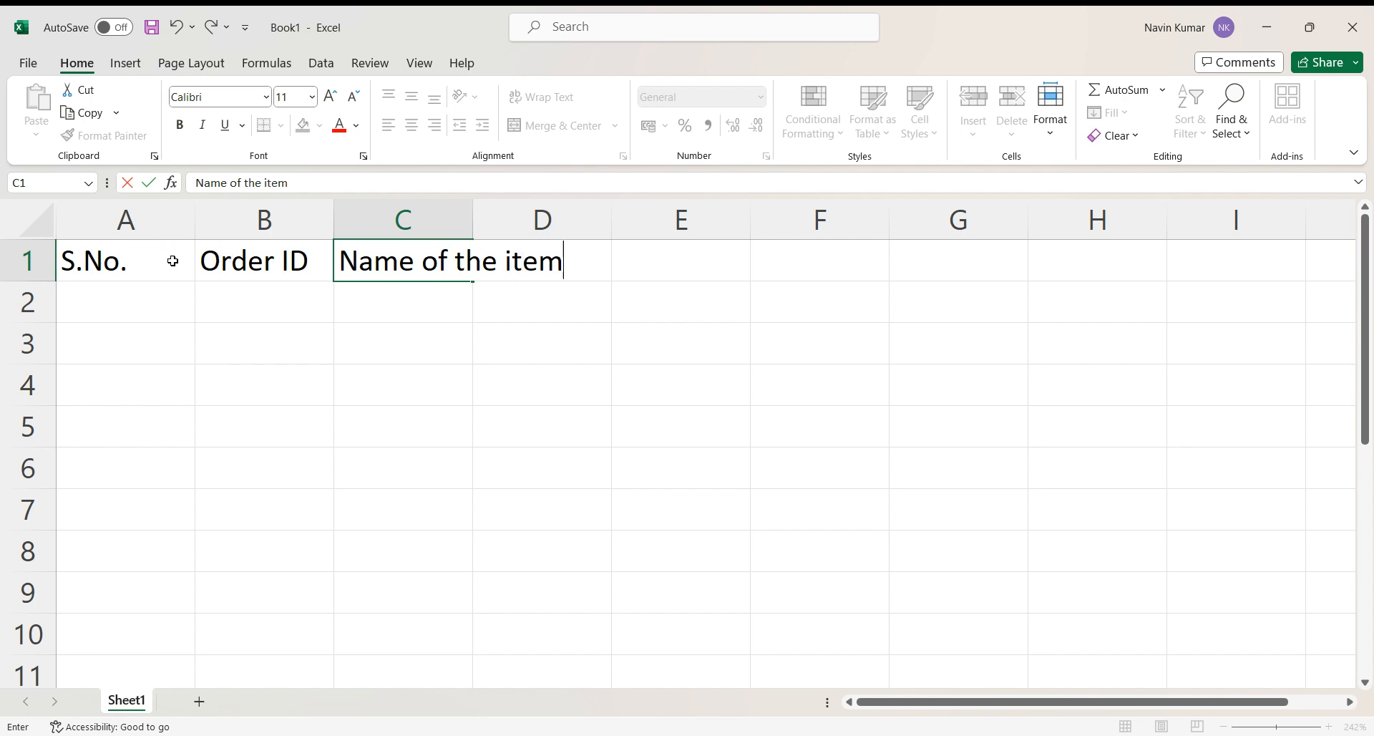
# AutoFit the widths of columns A and C to their header text
pyautogui.click(172, 261)
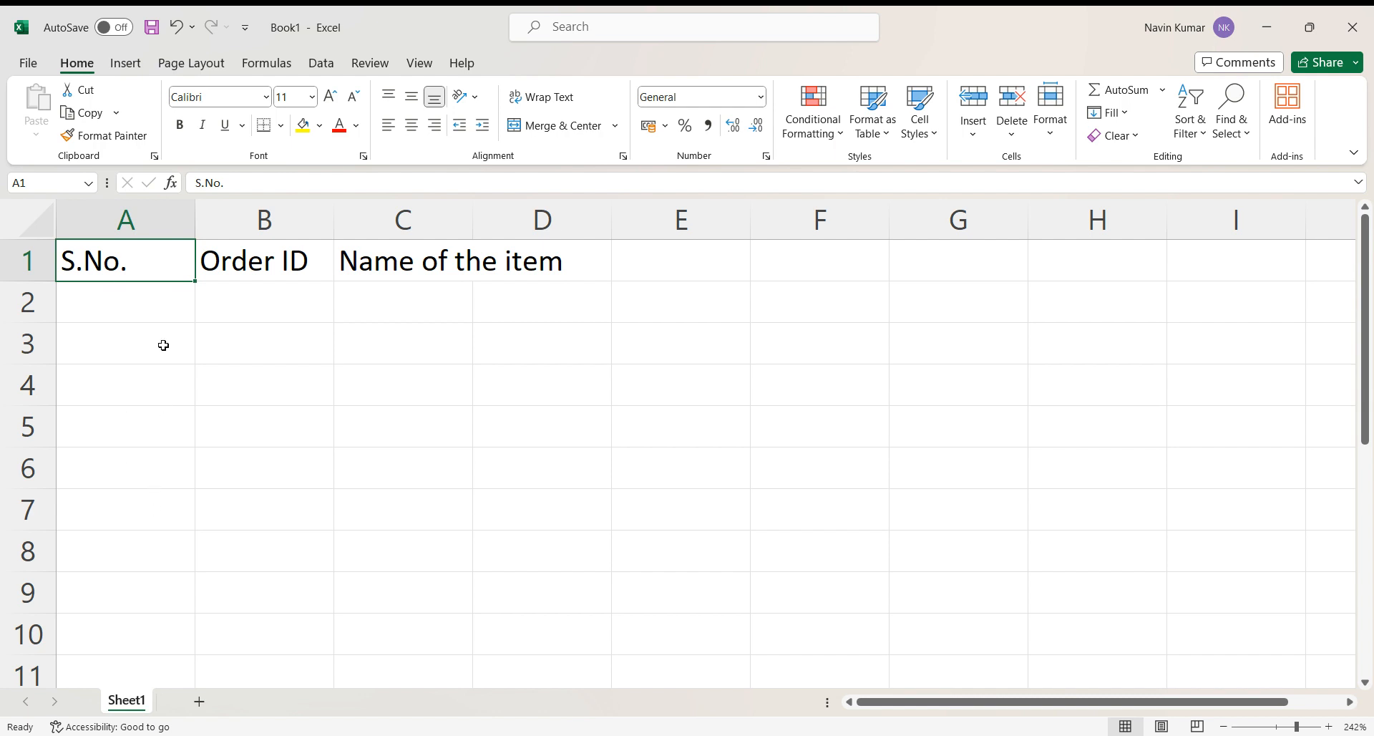
pyautogui.doubleClick(196, 223)
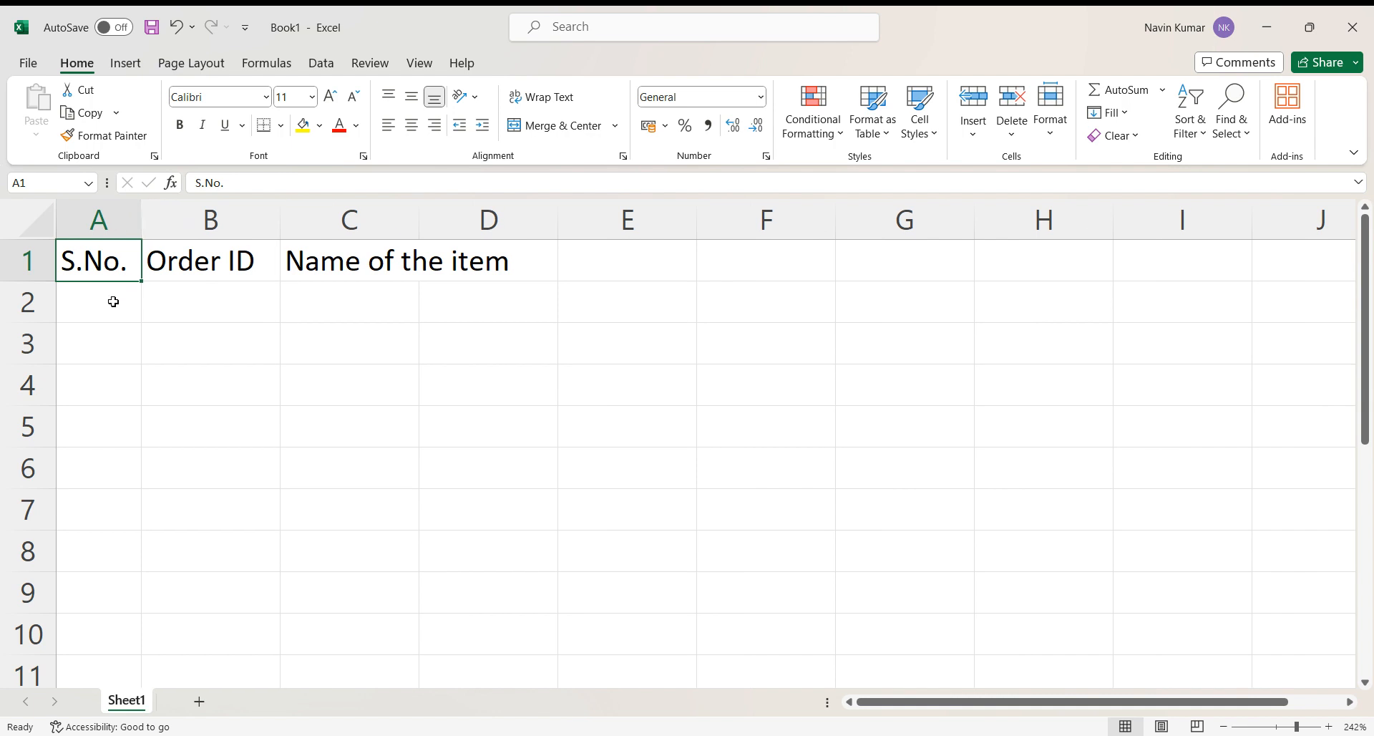
pyautogui.click(412, 397)
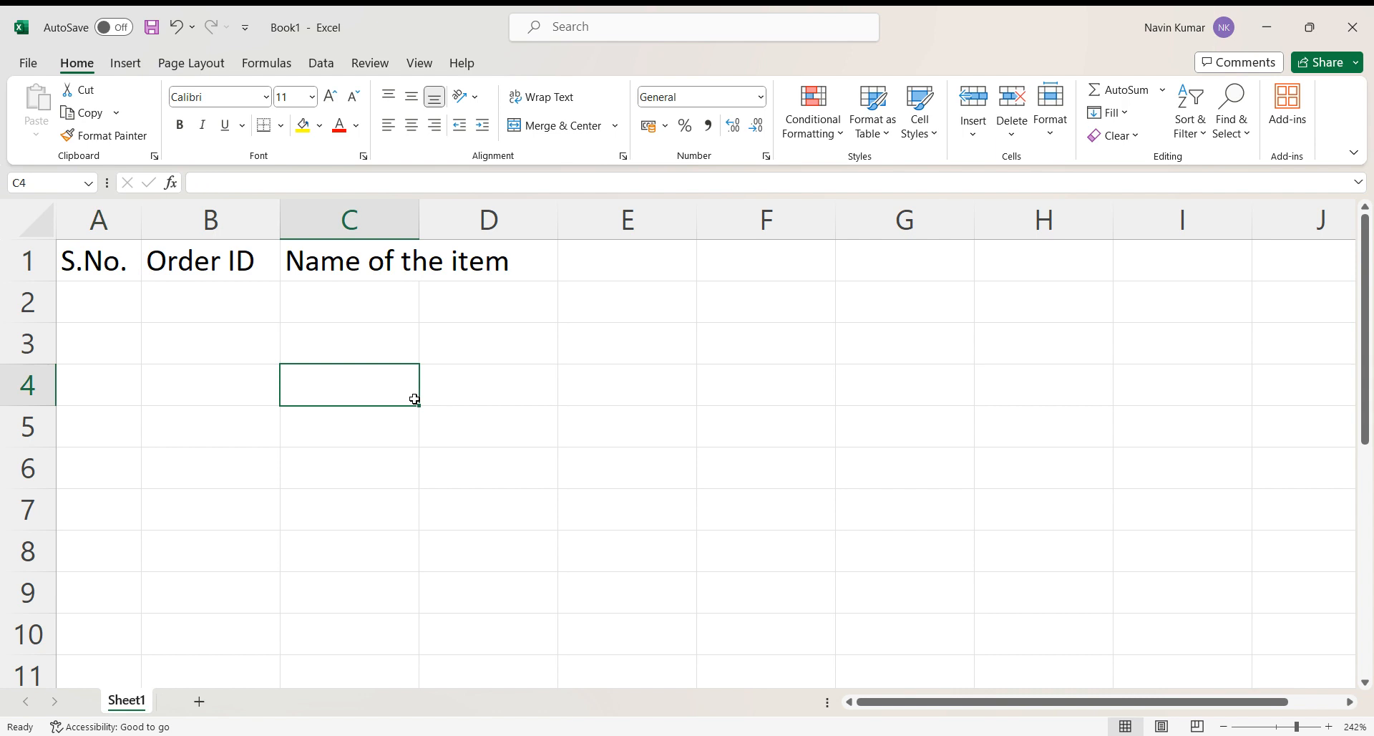
pyautogui.click(363, 264)
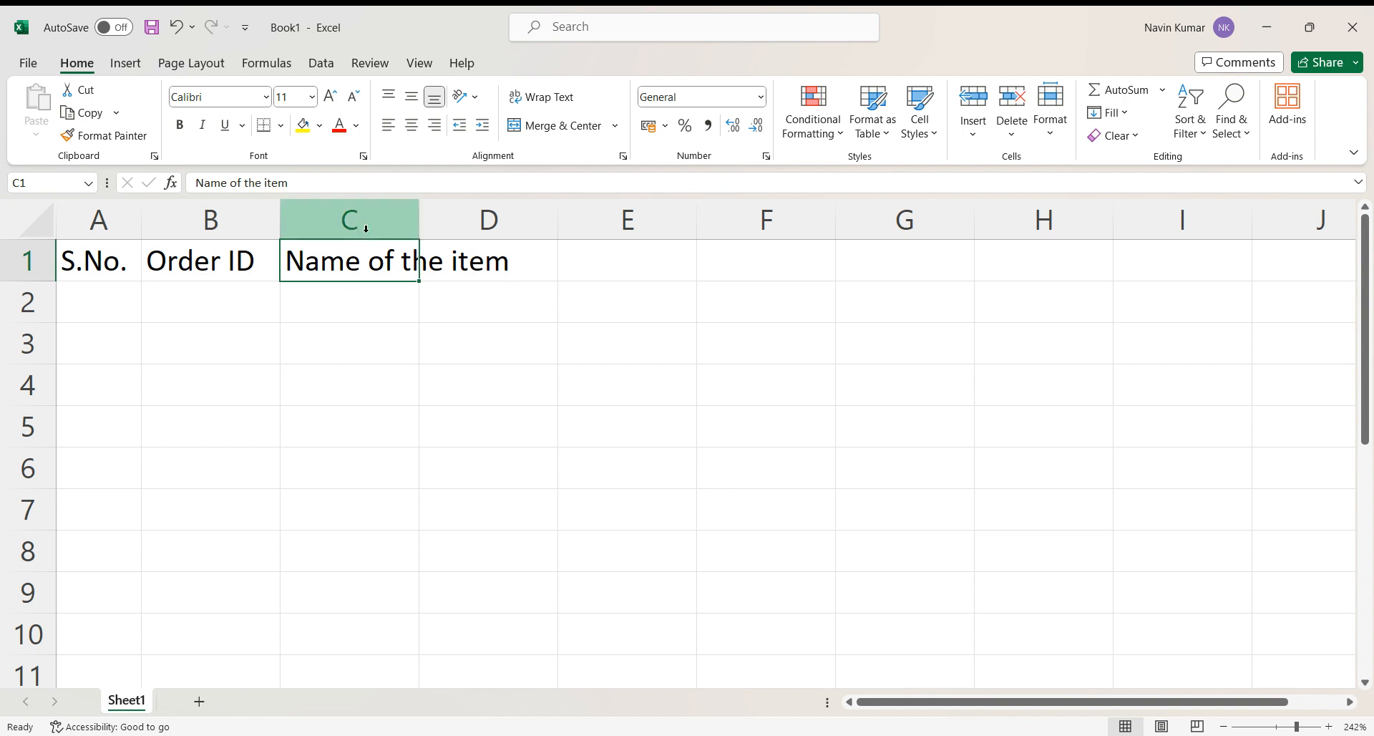
pyautogui.doubleClick(419, 219)
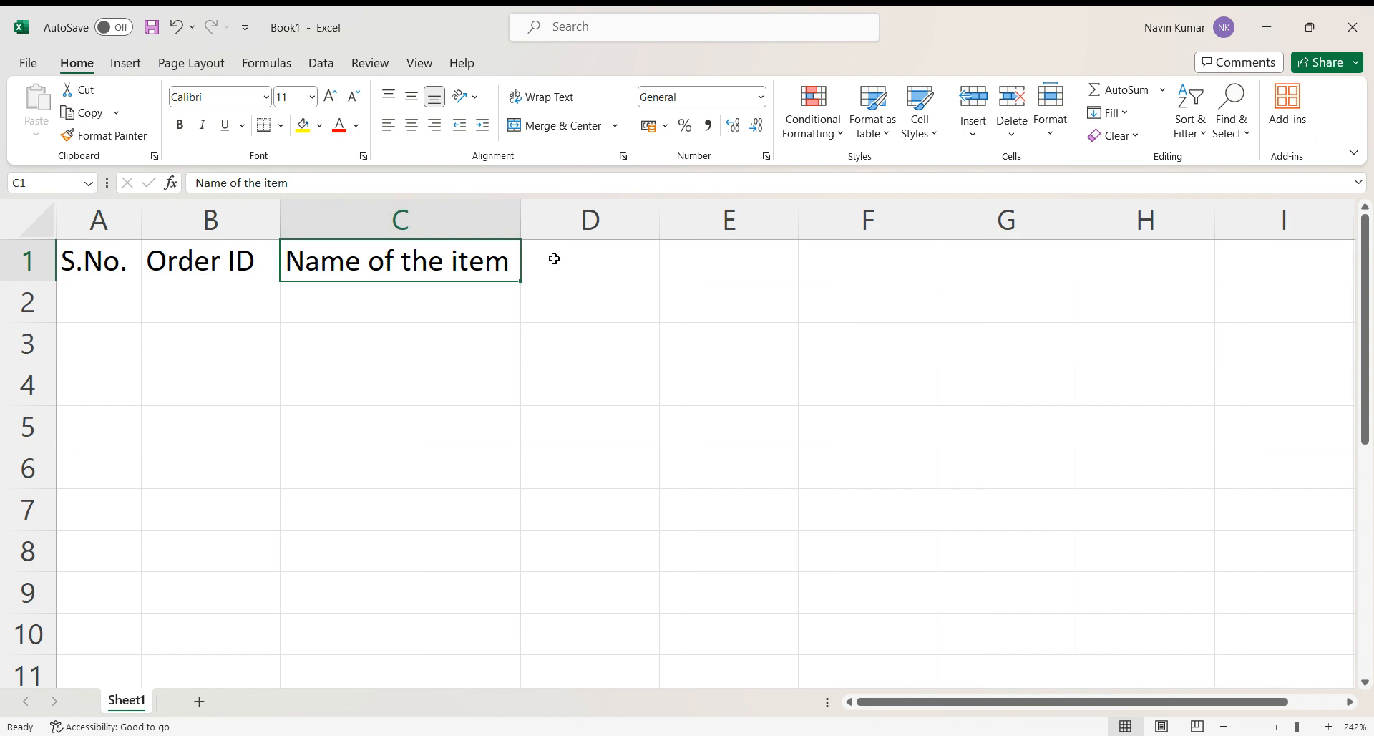
# Enter the headers Quantity, Rate and Amount in cells D1 to F1
pyautogui.click(578, 262)
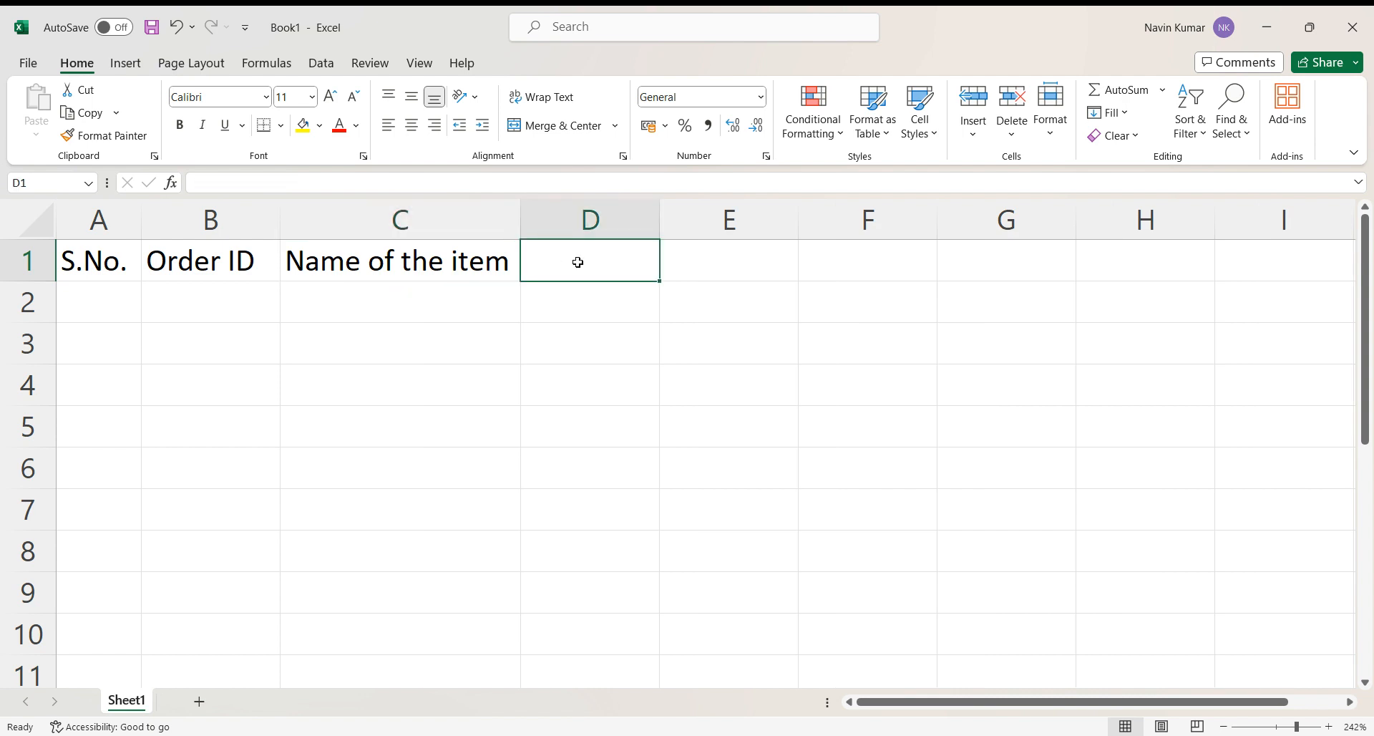
pyautogui.write('Qua')
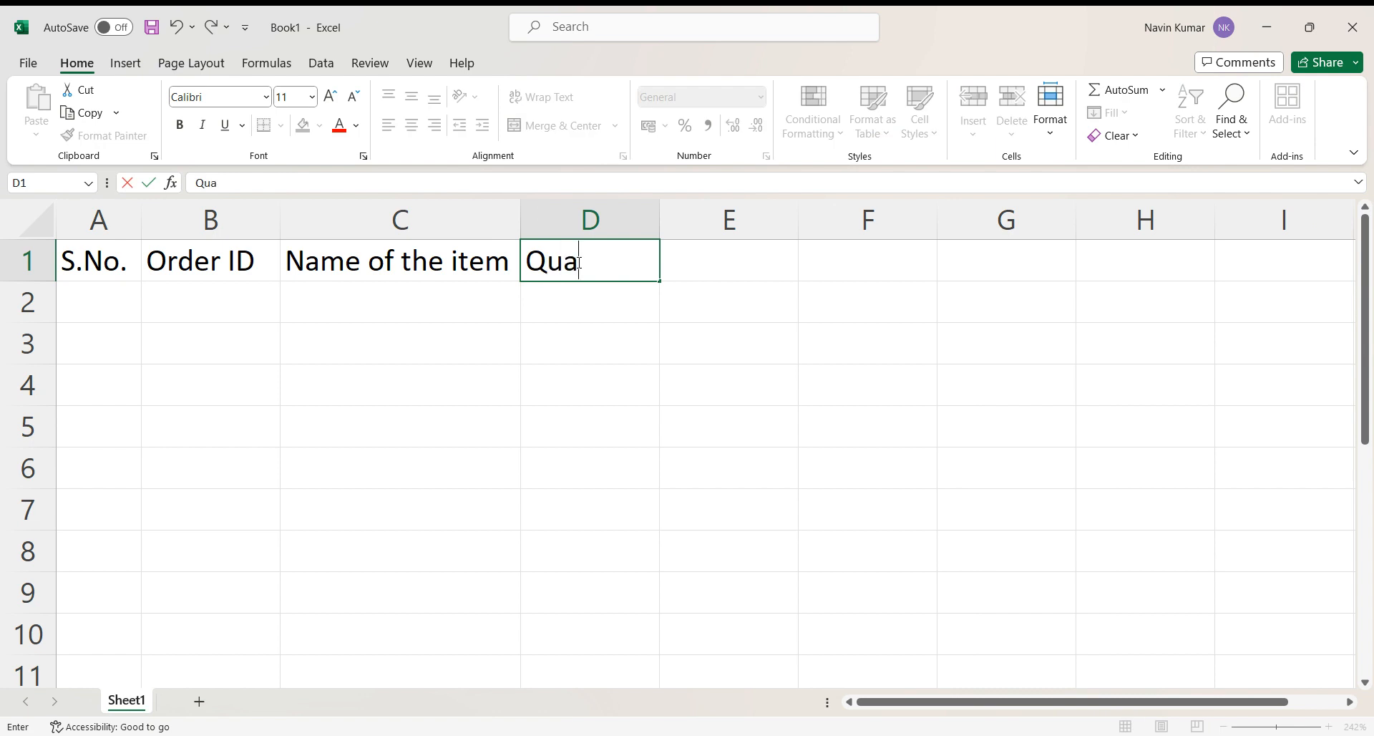
pyautogui.write('ntity')
pyautogui.press('Tab')
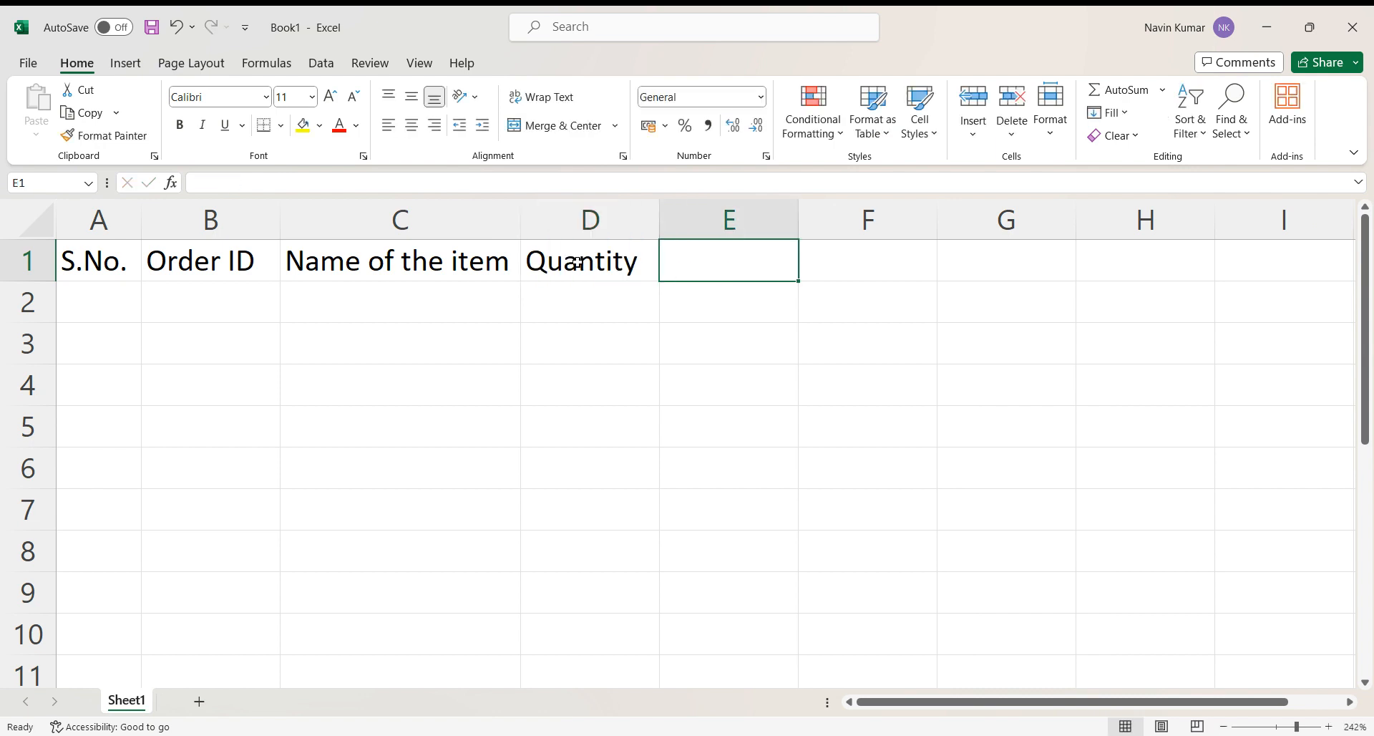
pyautogui.write('Rate`')
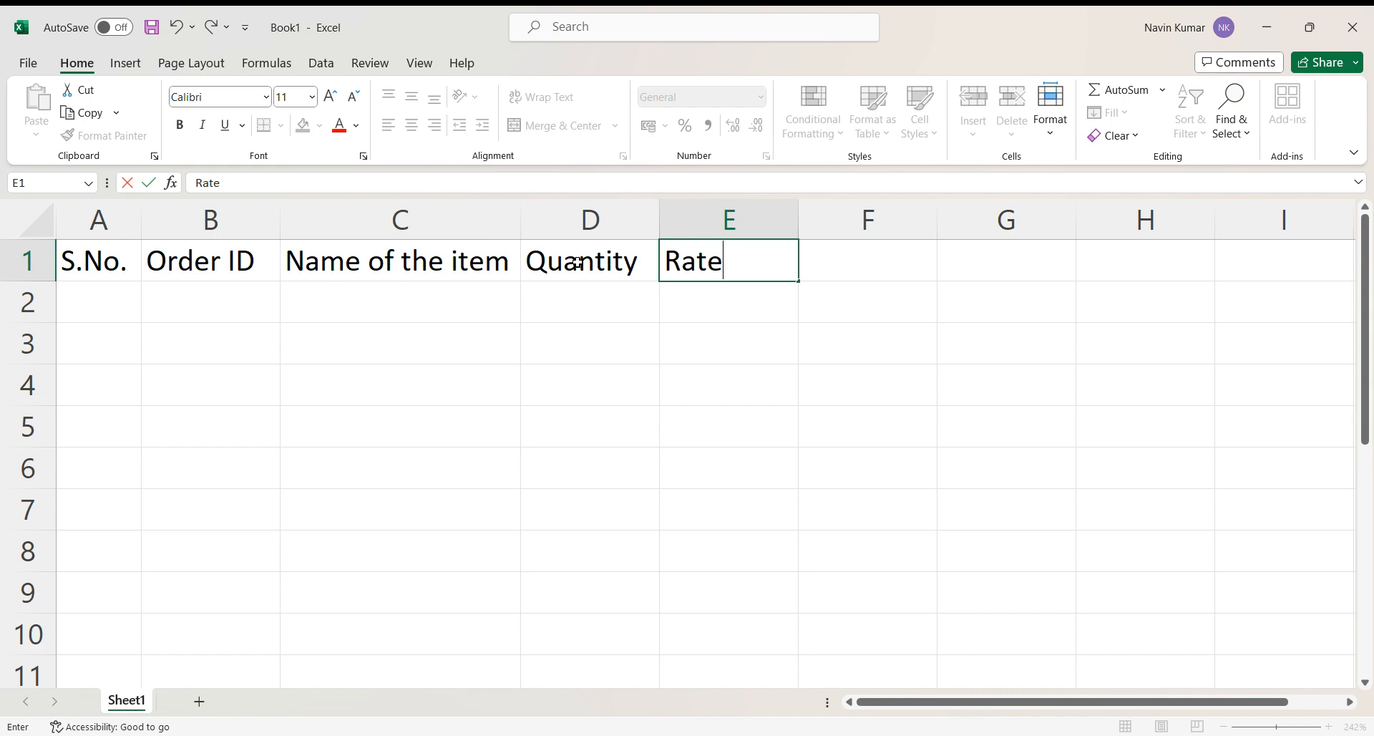
pyautogui.press('Tab')
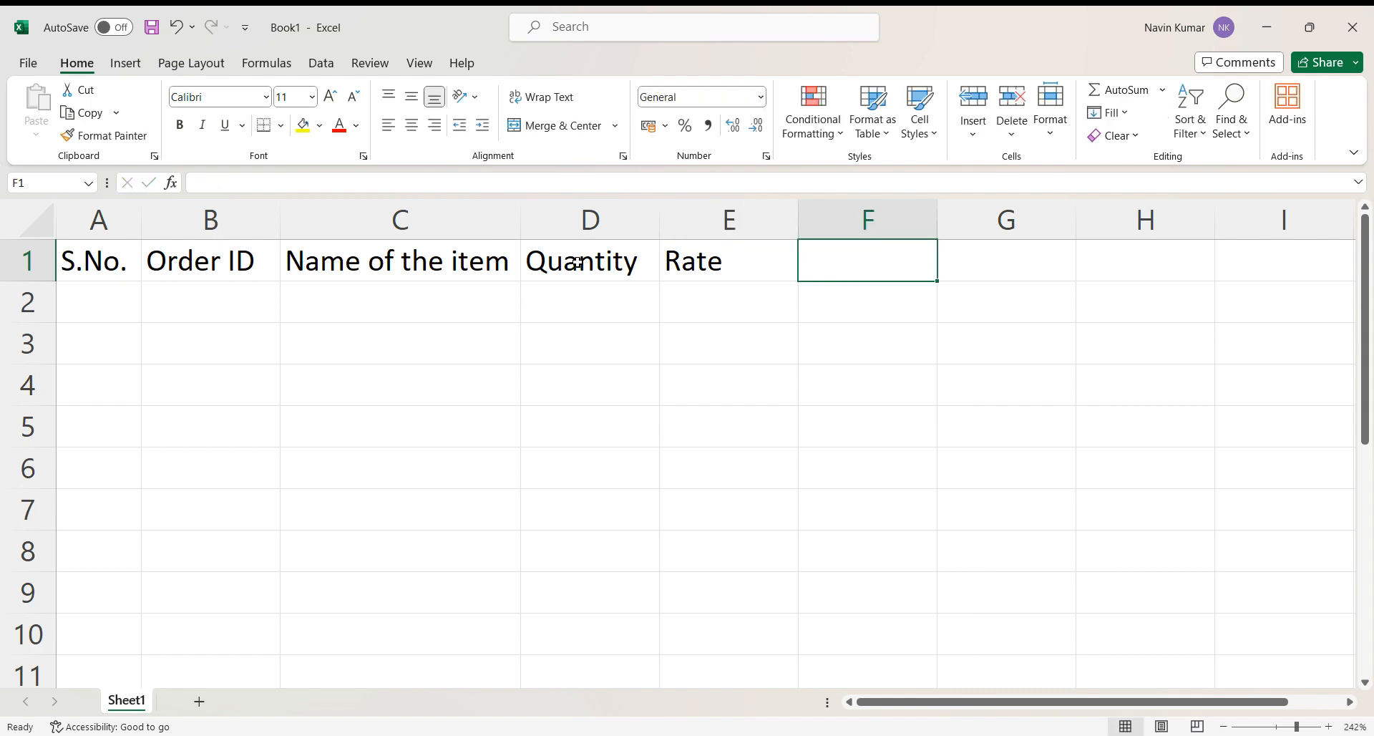
pyautogui.write('A')
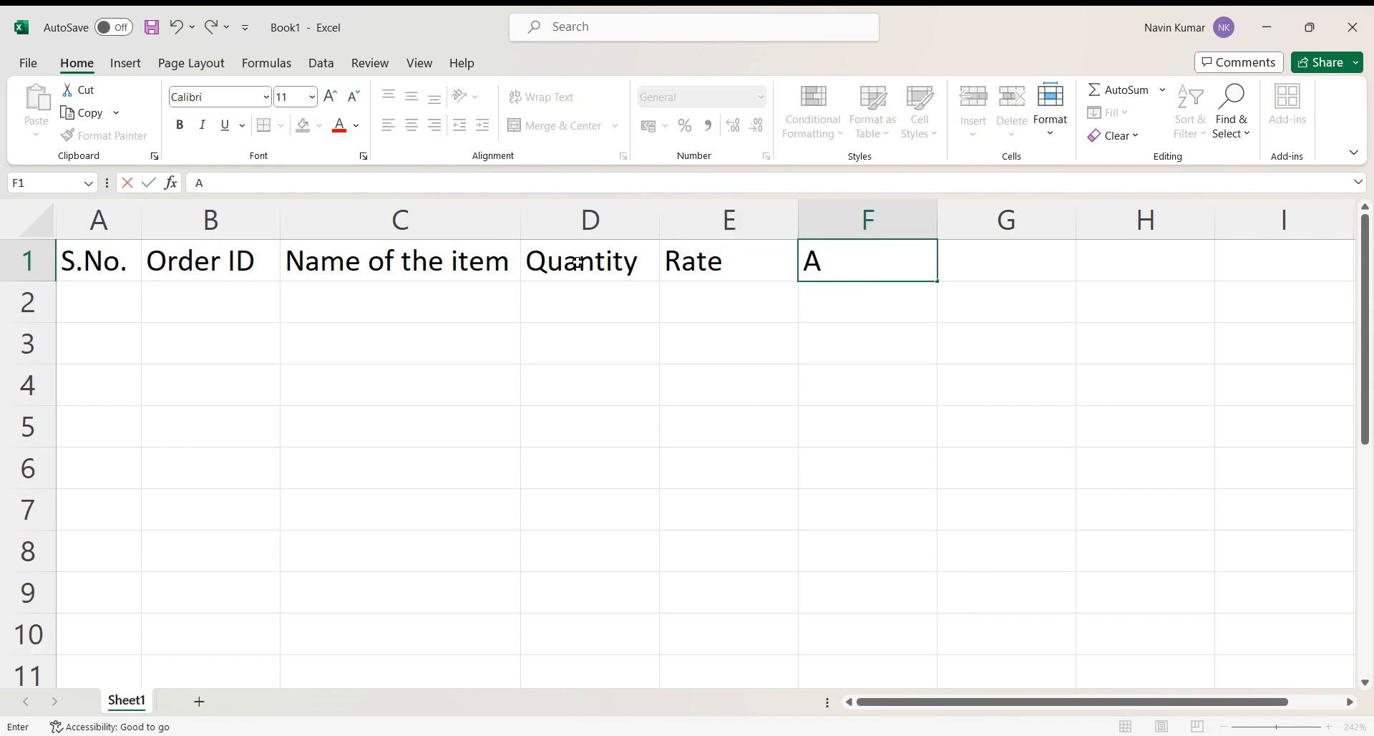
pyautogui.write('mloou')
pyautogui.press('BackSpace')
pyautogui.press('BackSpace')
pyautogui.press('BackSpace')
pyautogui.press('BackSpace')
pyautogui.write('ount')
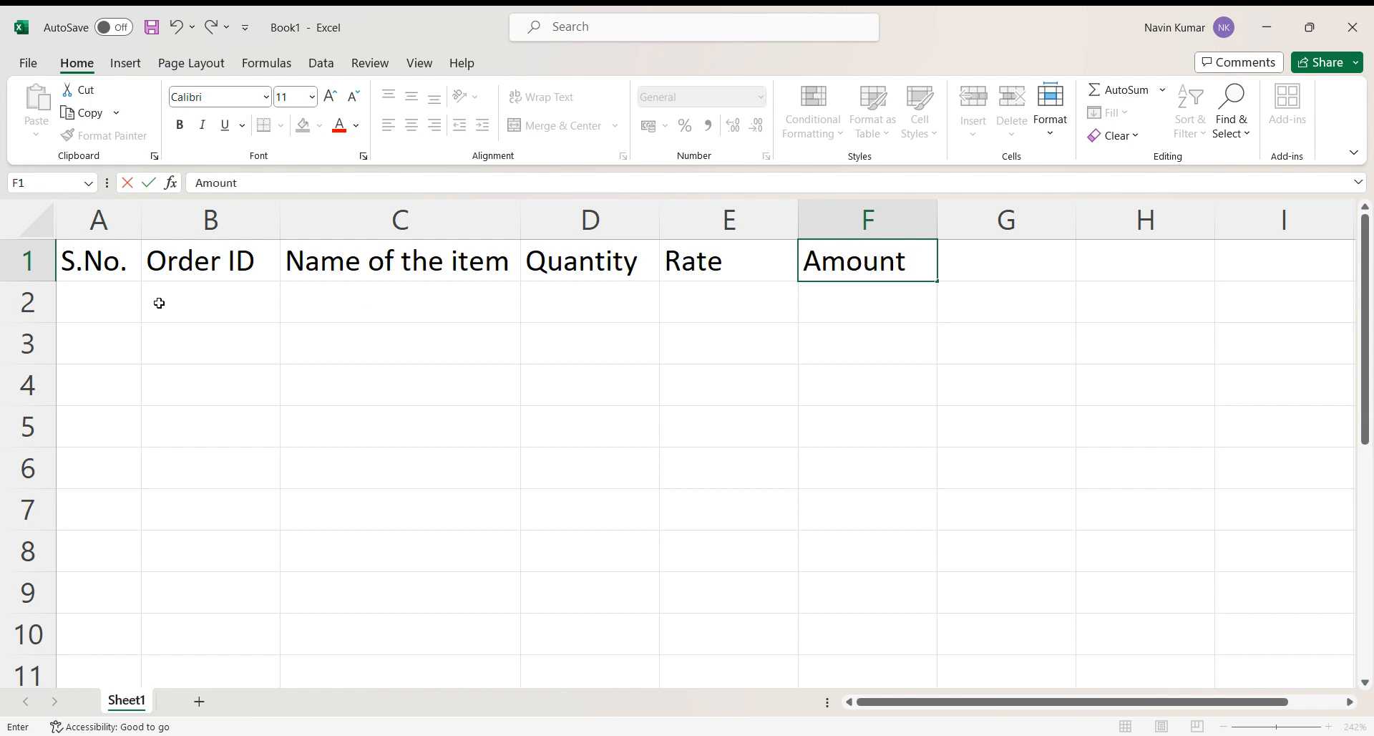
# Enter the serial numbers 1 and 2 in cells A2 and A3
pyautogui.click(132, 297)
pyautogui.write('1')
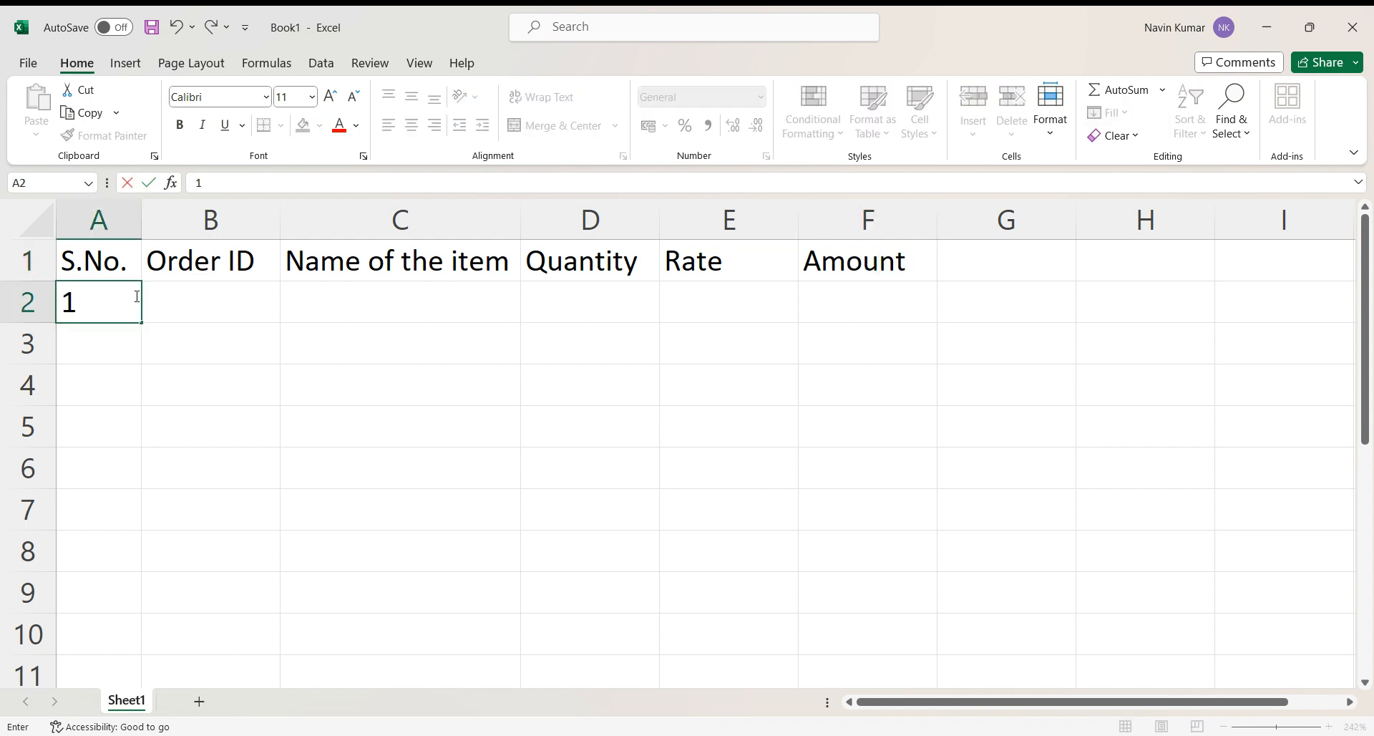
pyautogui.click(85, 350)
pyautogui.write('2')
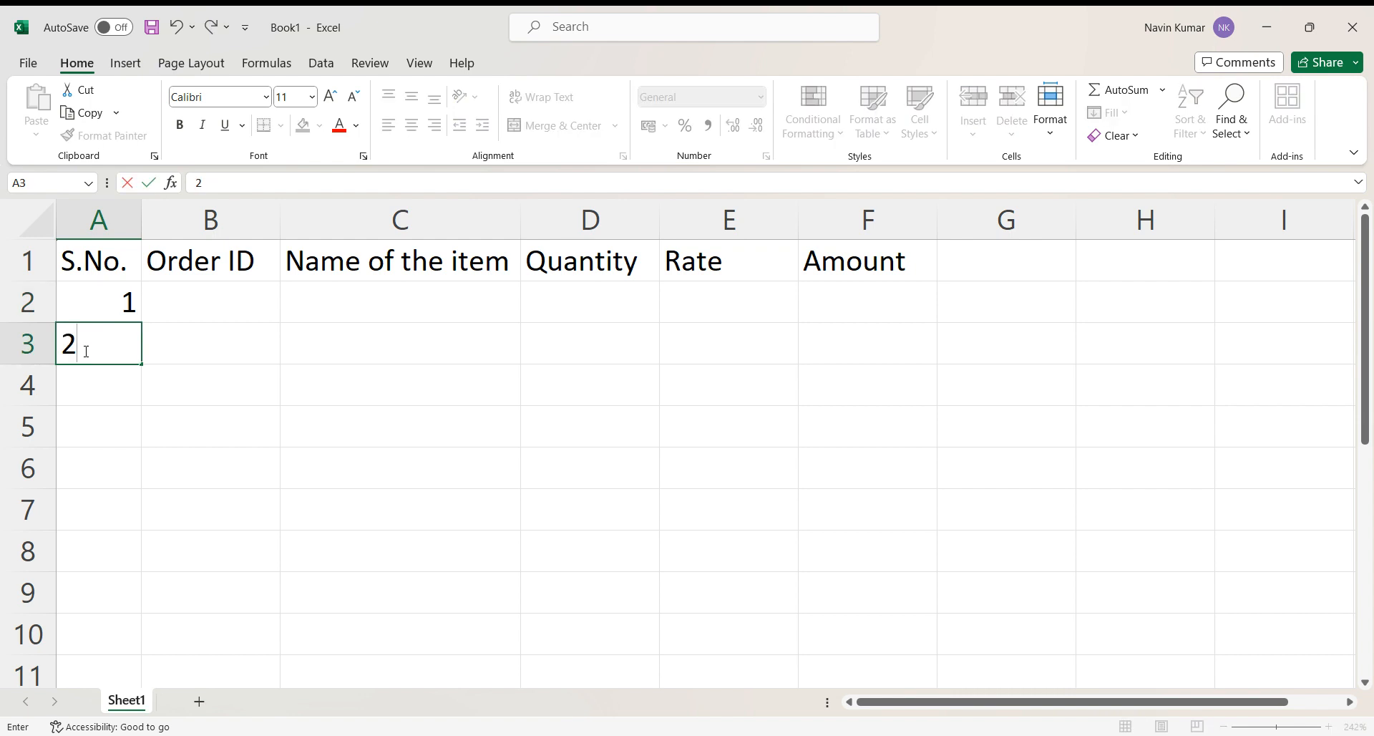
pyautogui.click(191, 339)
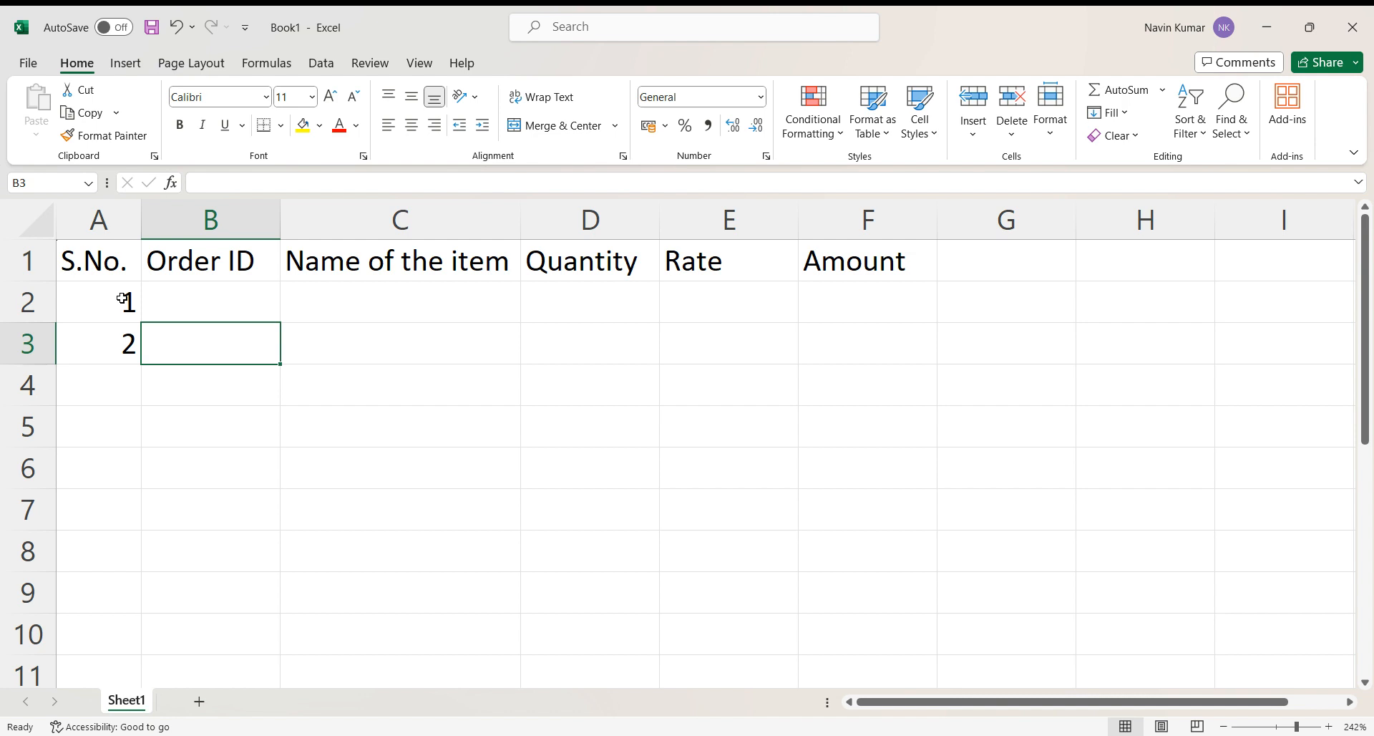
# Extend the number series from A2:A3 down to cell A7 so it runs from 1 to 6
pyautogui.click(126, 303)
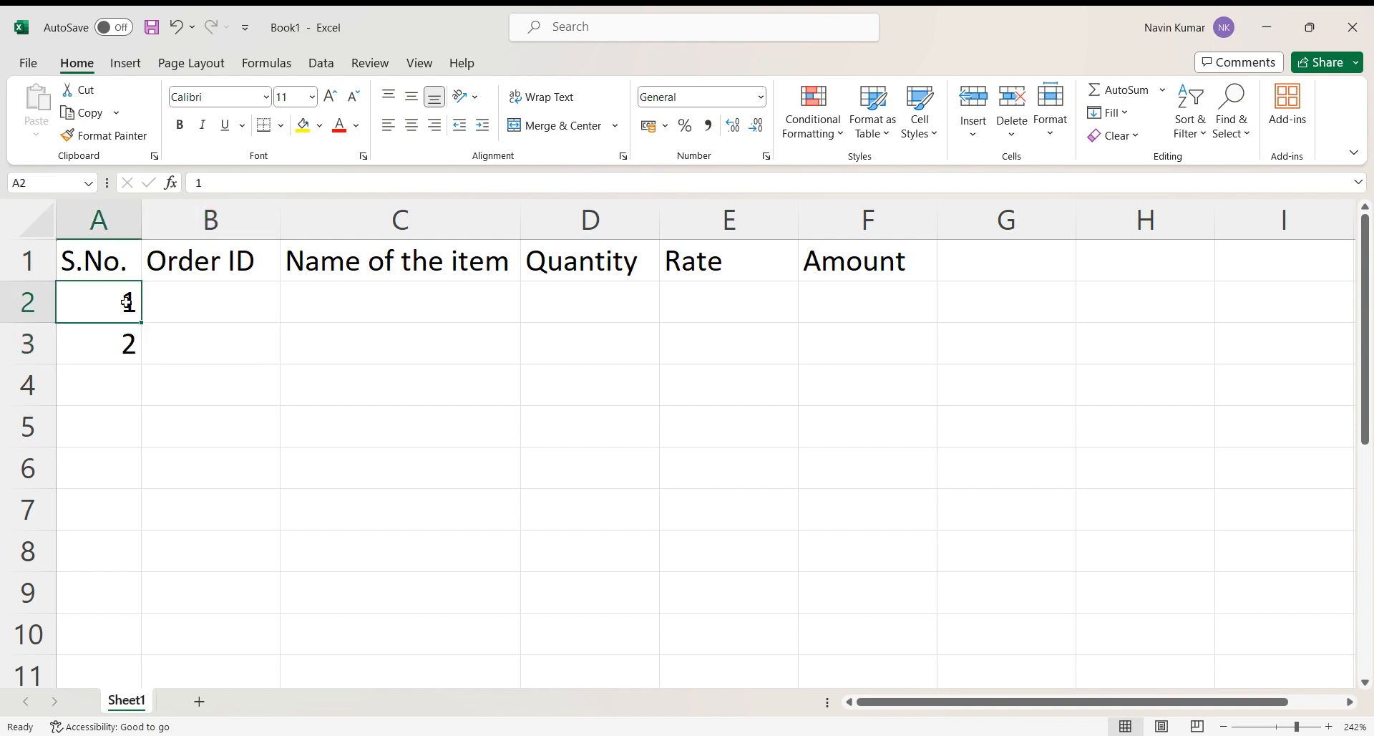
pyautogui.moveTo(126, 303); pyautogui.dragTo(127, 338)
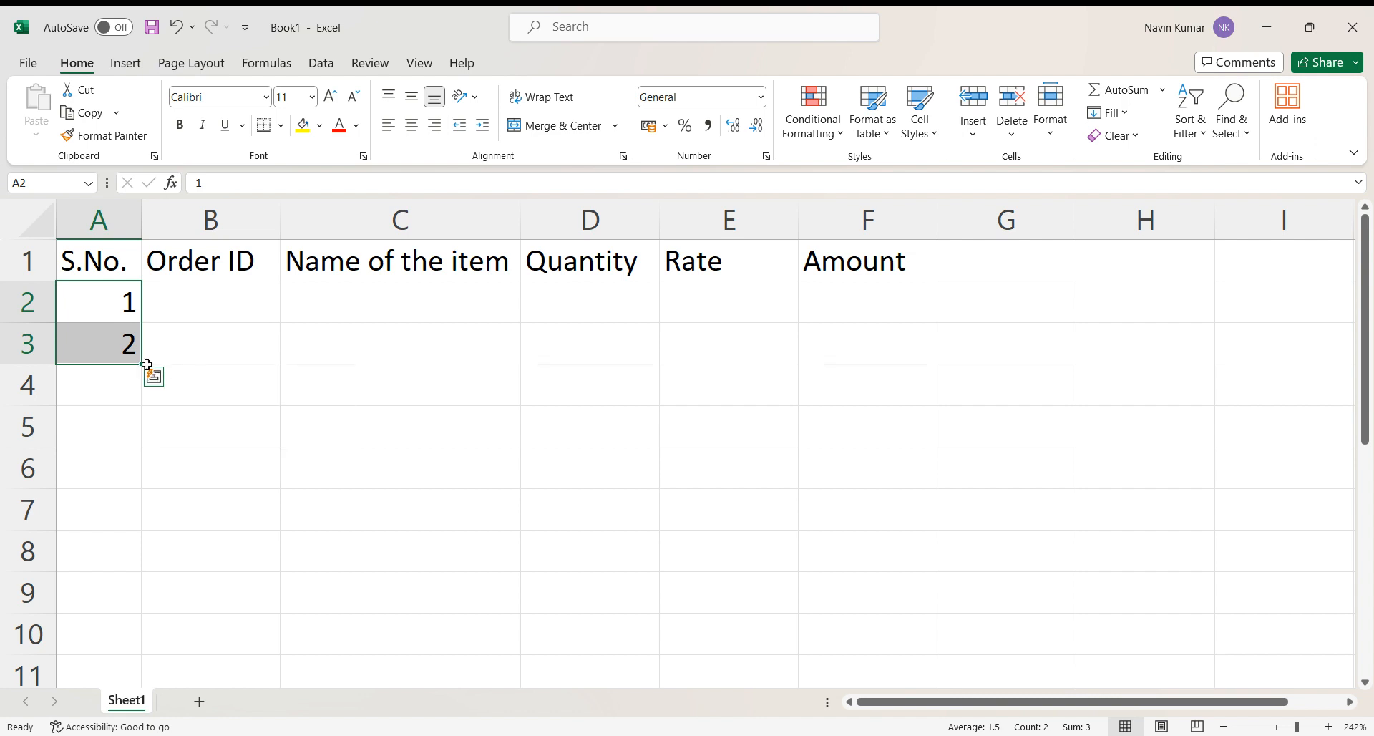
pyautogui.moveTo(145, 366); pyautogui.dragTo(138, 508)
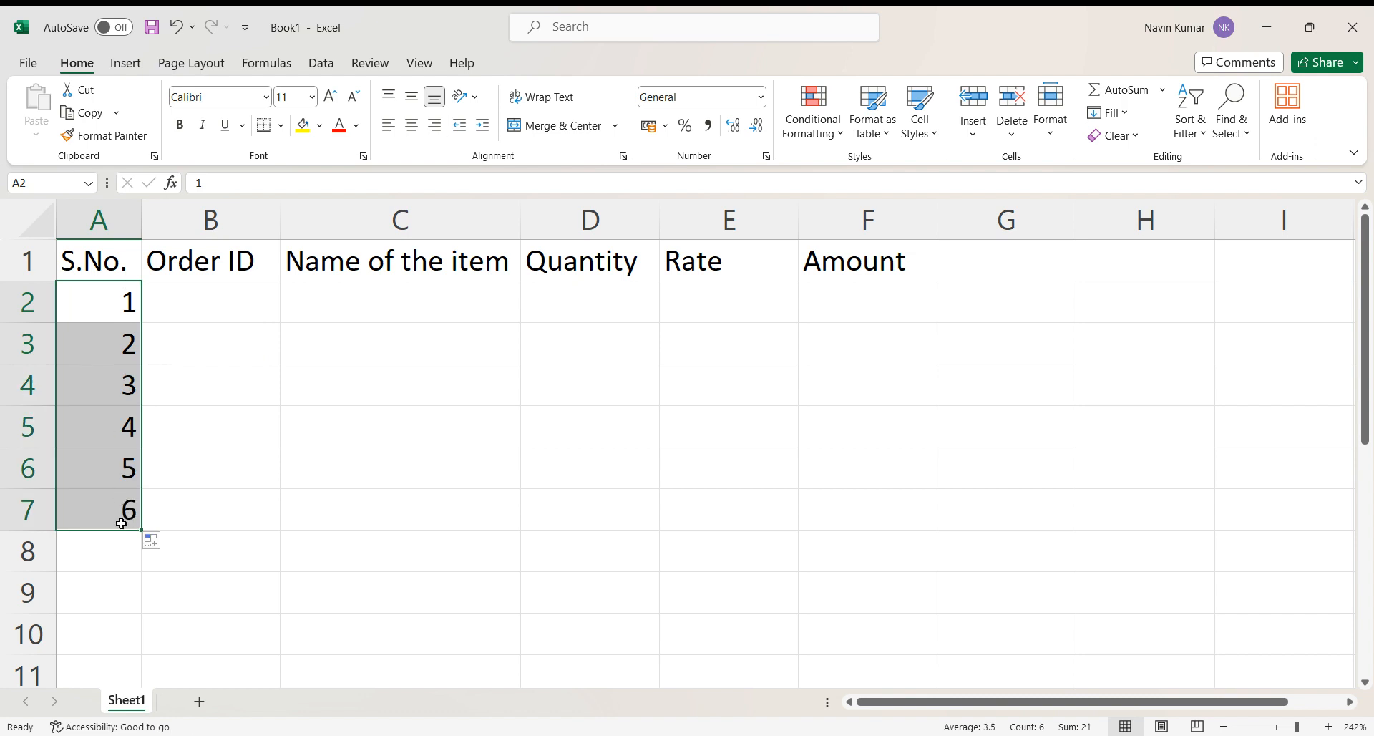
# Undo the last series fill in column A
pyautogui.hotkey('ctrl', 'z')
pyautogui.click(448, 451)
pyautogui.click(629, 410)
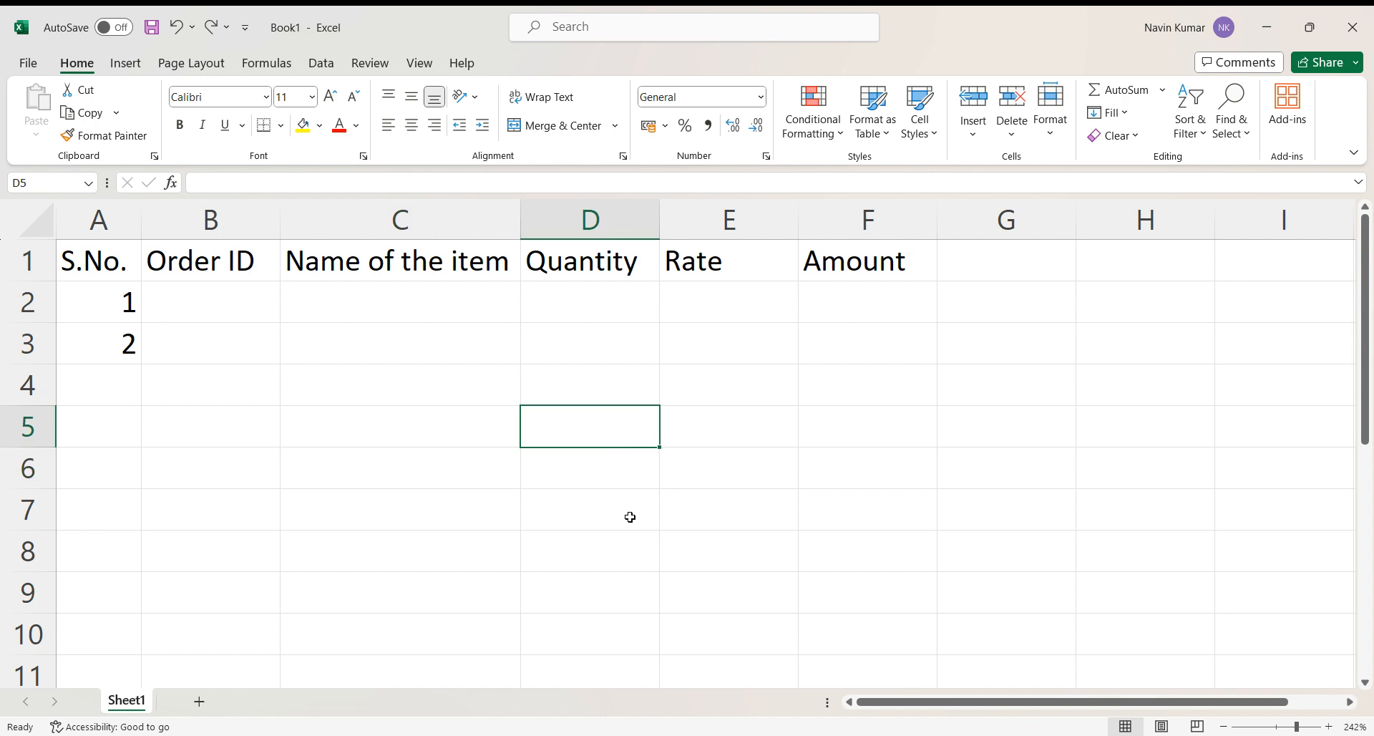
pyautogui.click(622, 518)
# Fill the serial number series from cells A2:A3 down to A7, reaching 6
pyautogui.moveTo(101, 305); pyautogui.dragTo(100, 346)
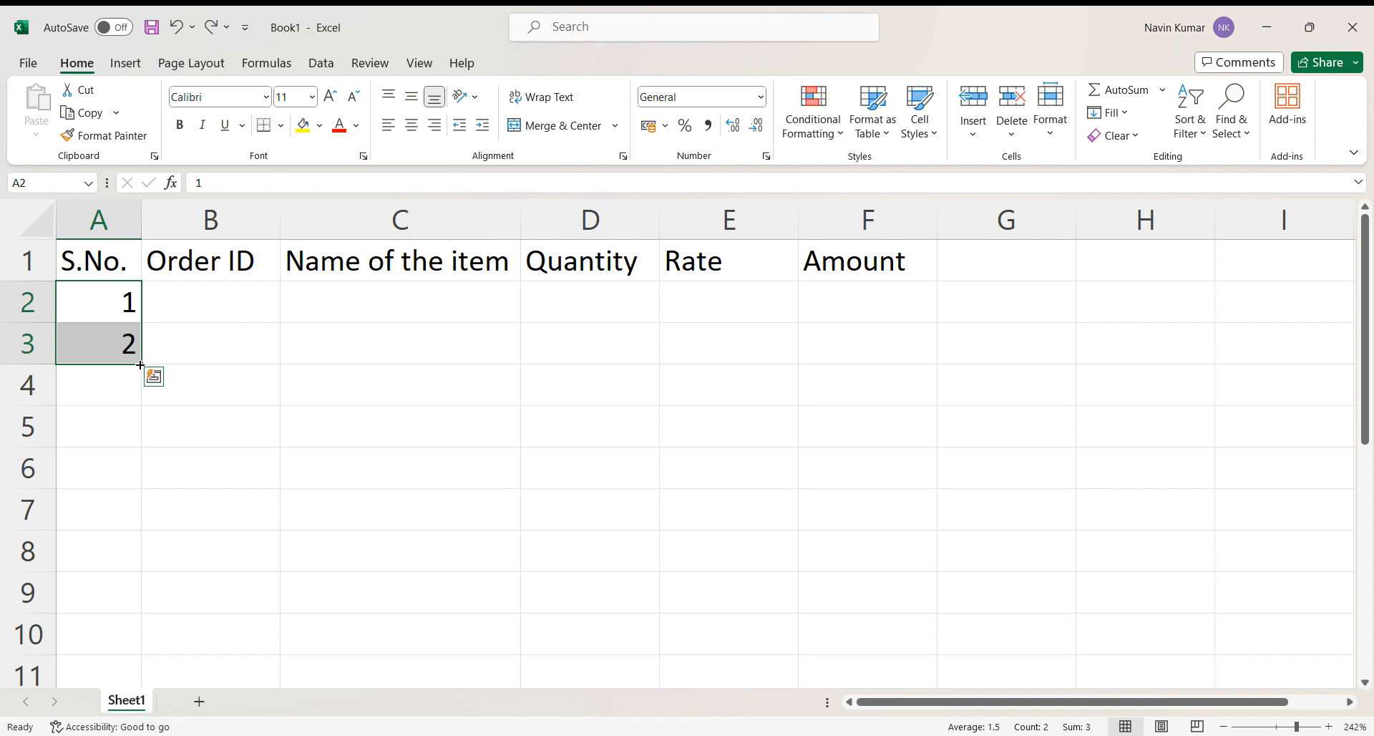
pyautogui.moveTo(141, 365); pyautogui.dragTo(146, 529)
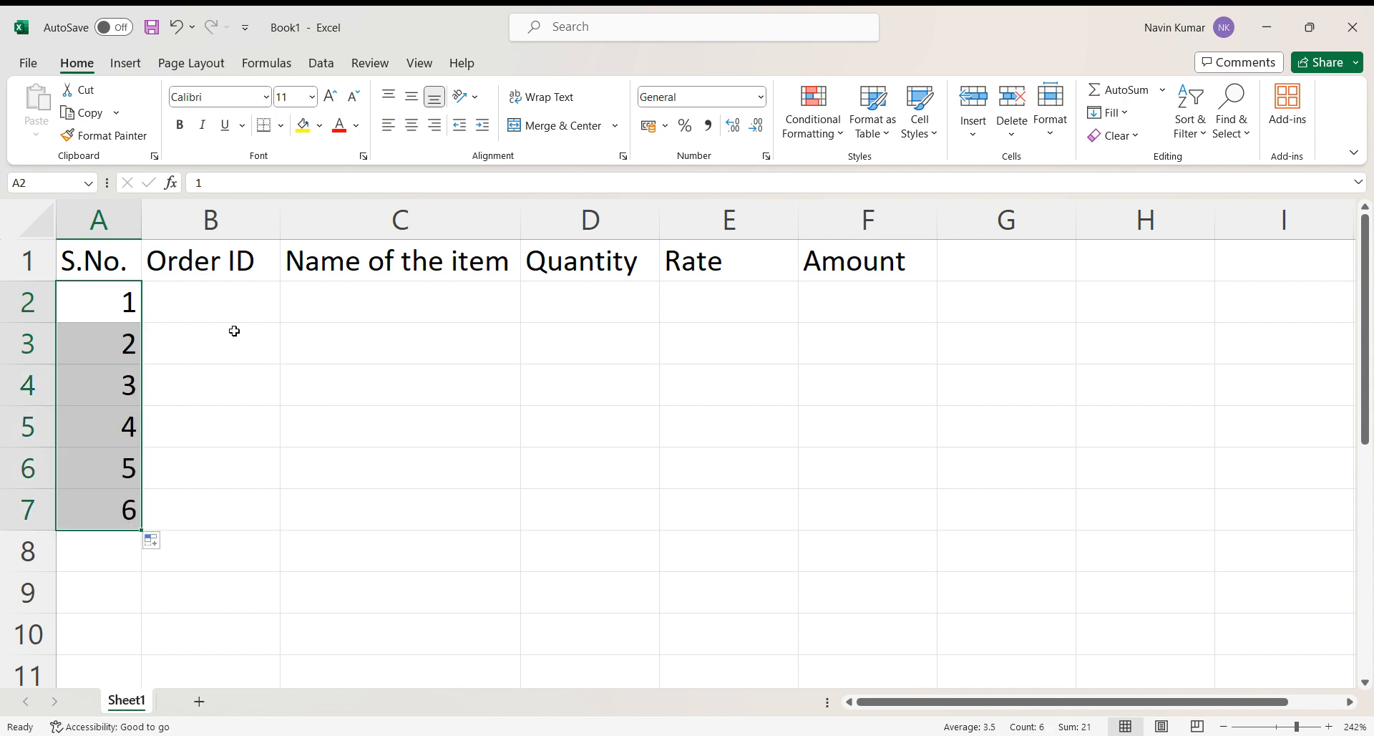
# Enter the order IDs for the first two serial numbers in cells B2 and B3
pyautogui.click(227, 299)
pyautogui.write('d')
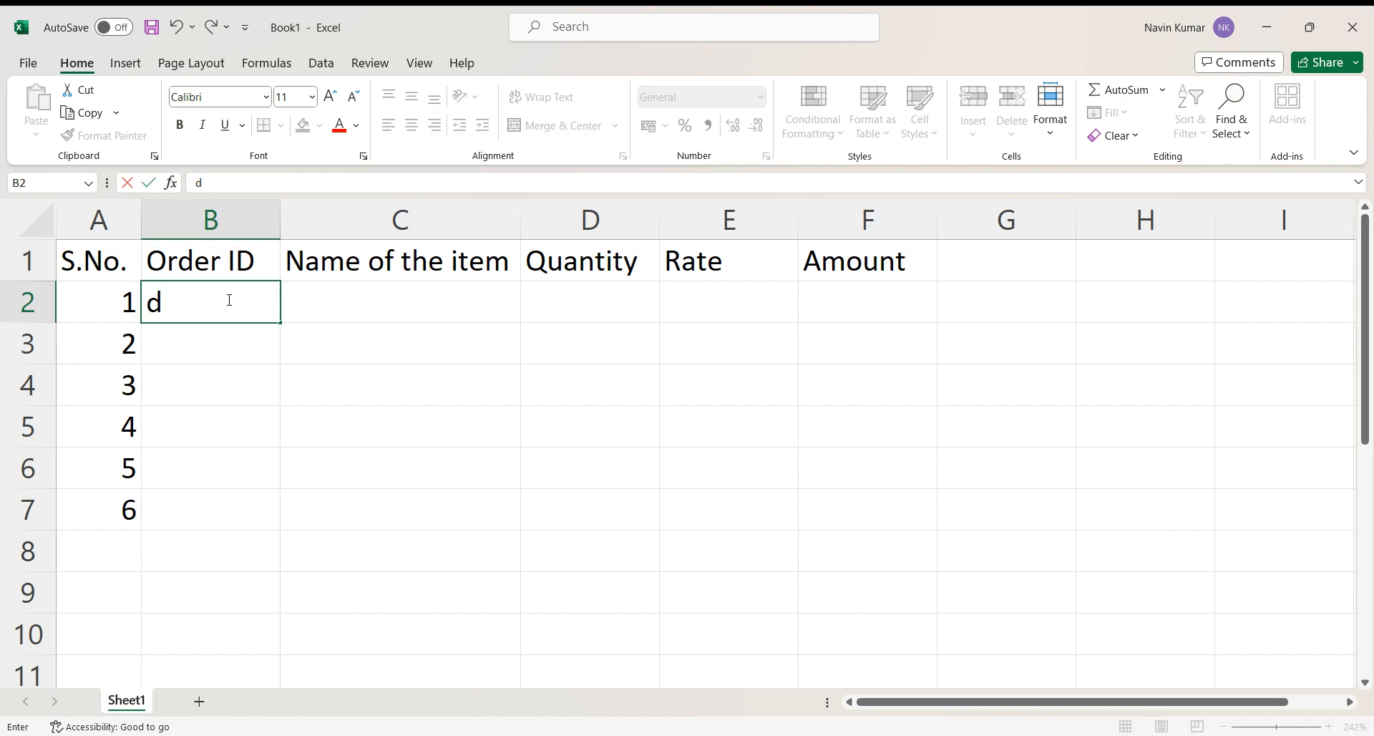
pyautogui.press('BackSpace')
pyautogui.write('S52')
pyautogui.press('Return')
pyautogui.write('S')
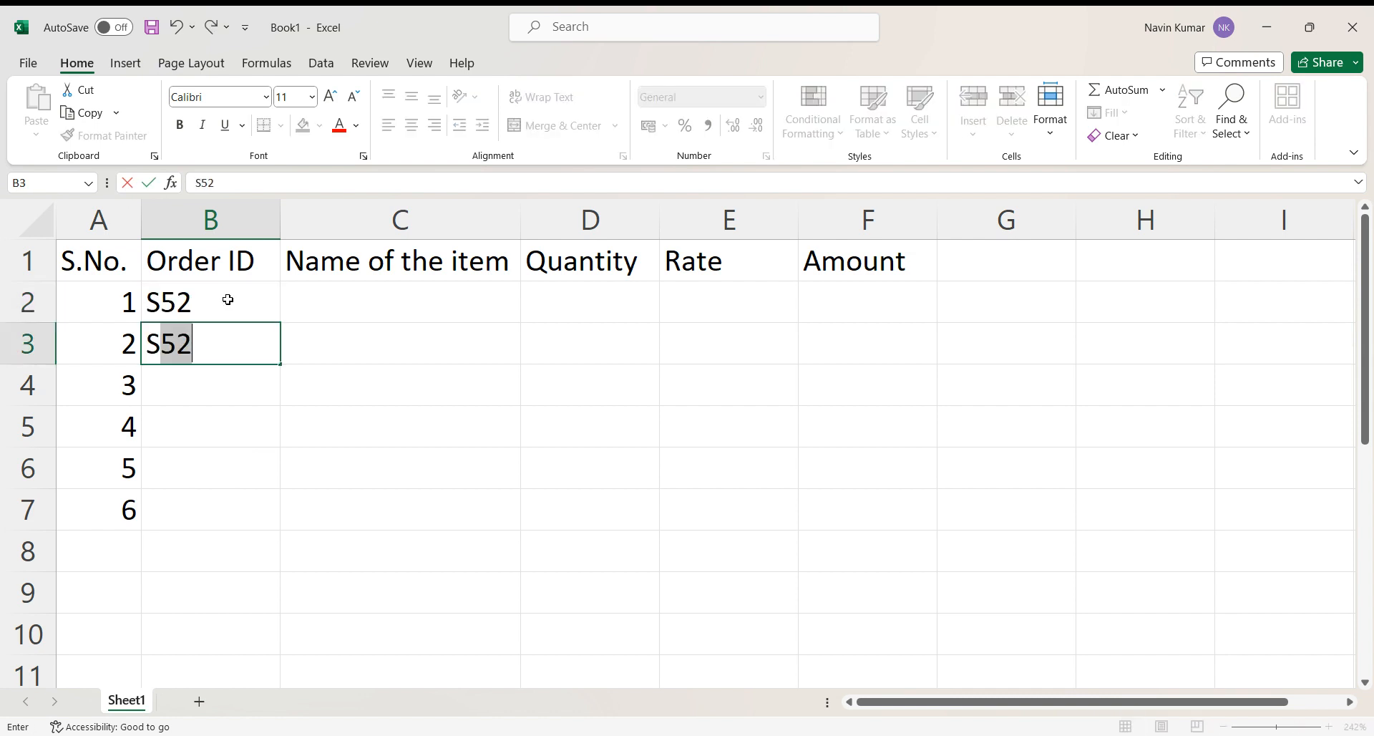
pyautogui.press('Return')
pyautogui.press('Up')
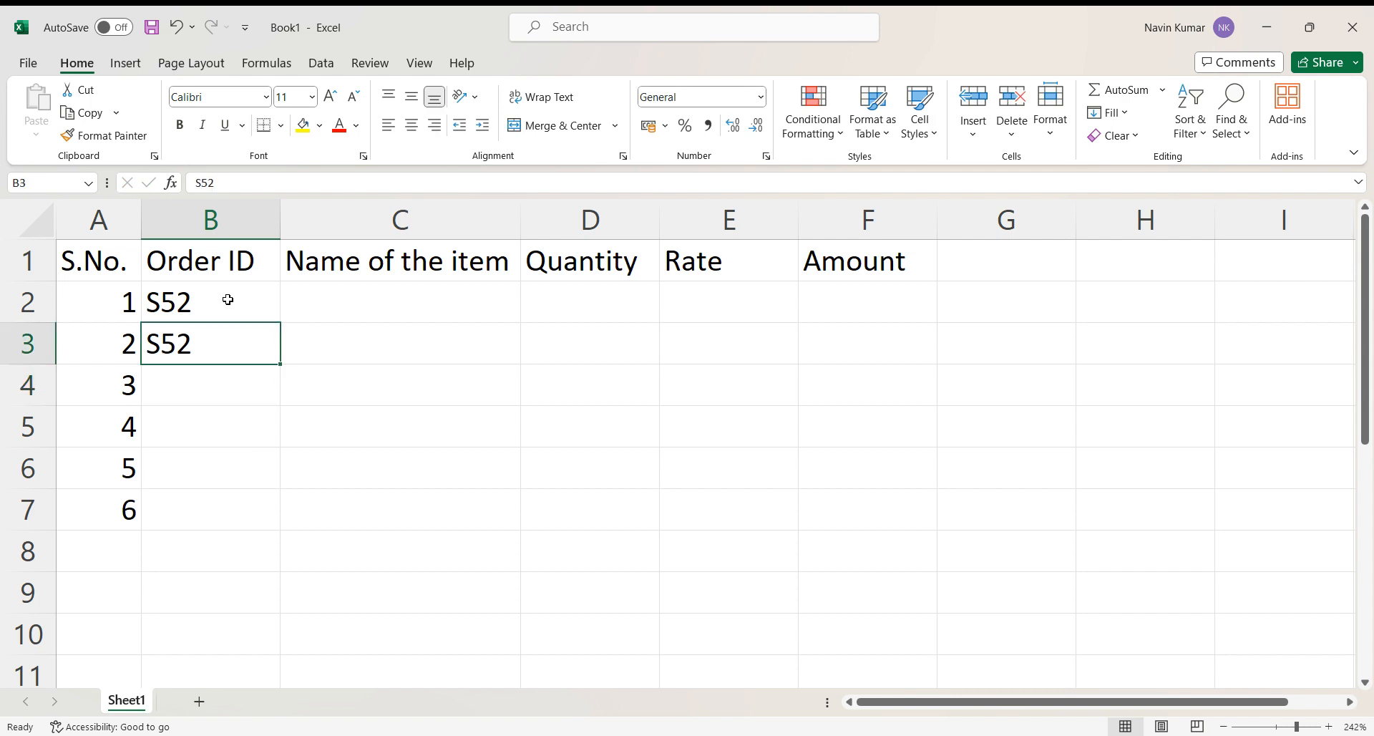
pyautogui.write('SD85')
pyautogui.press('BackSpace')
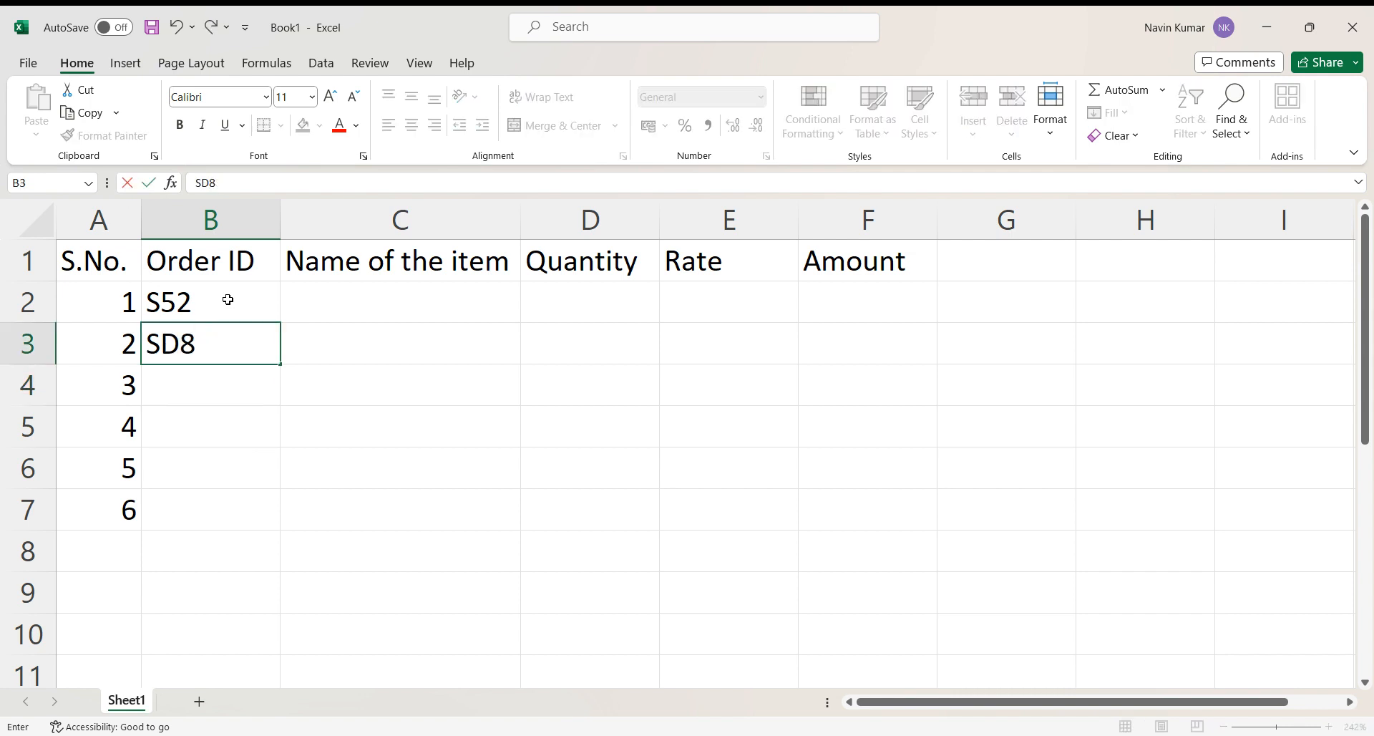
pyautogui.press('Return')
# Enter the order IDs for serial numbers 3 to 6 in cells B4 to B7
pyautogui.write('E4')
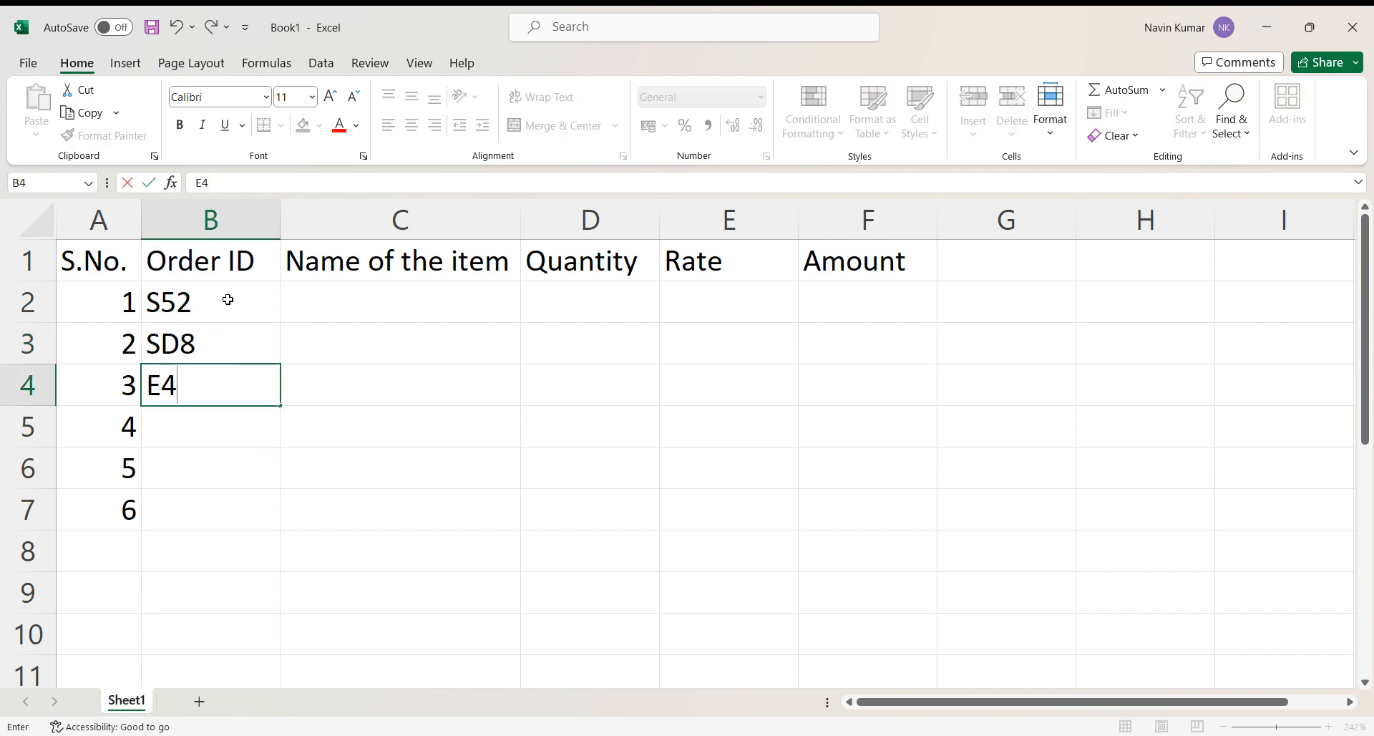
pyautogui.write('5')
pyautogui.press('Return')
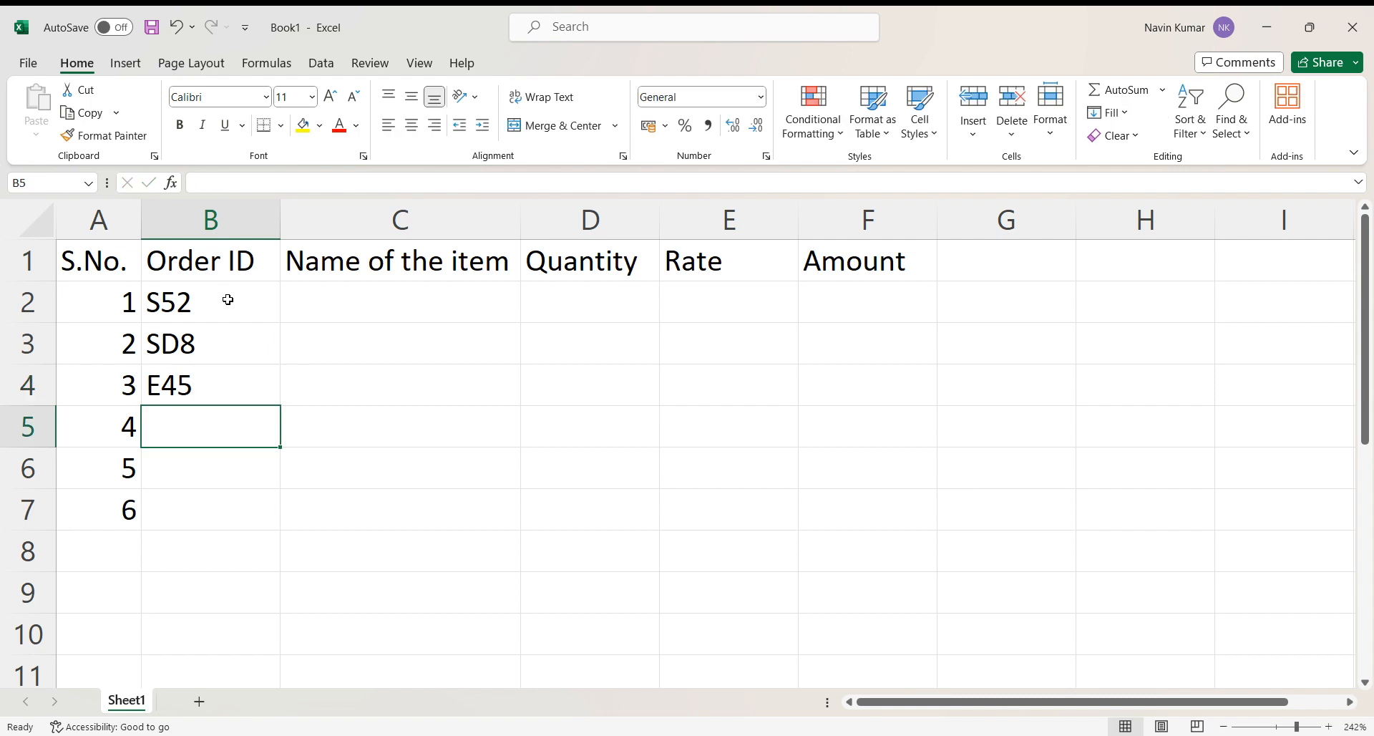
pyautogui.write('HG58')
pyautogui.press('BackSpace')
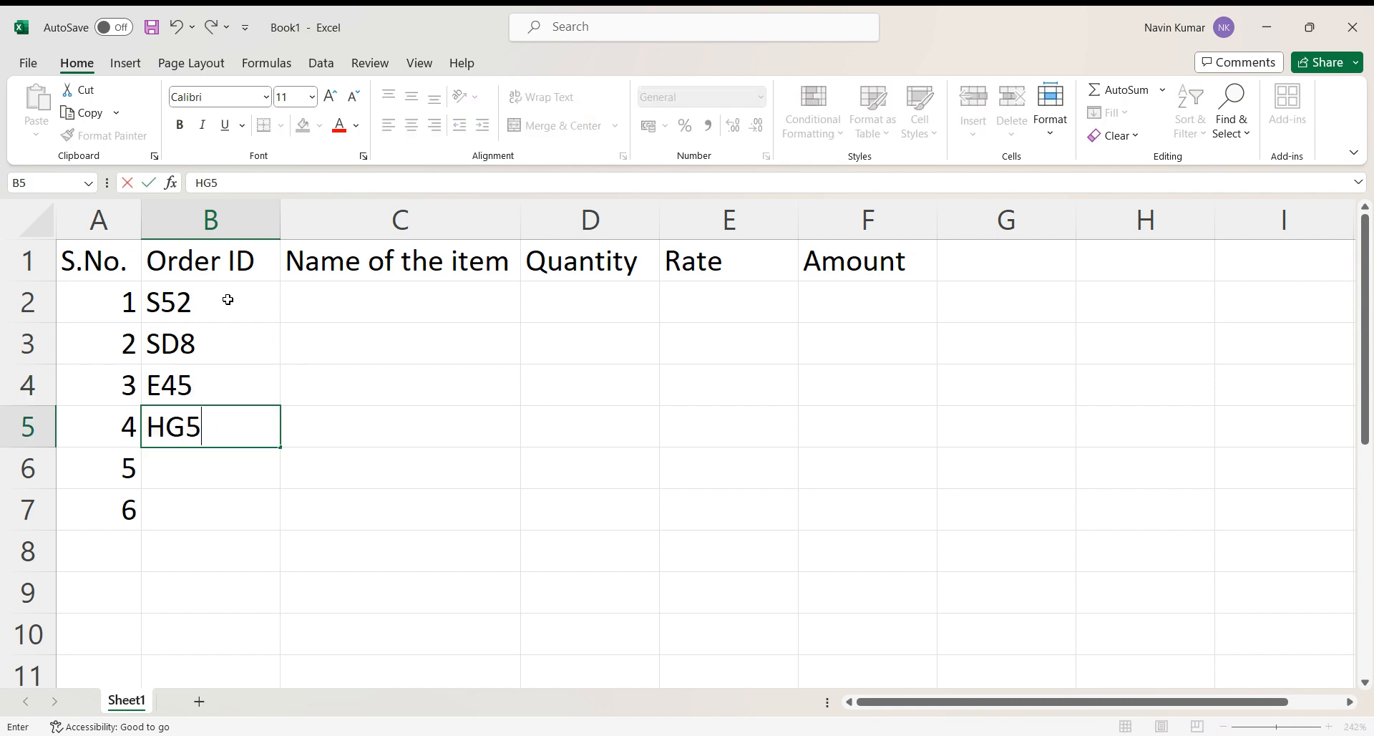
pyautogui.press('Return')
pyautogui.write('C285')
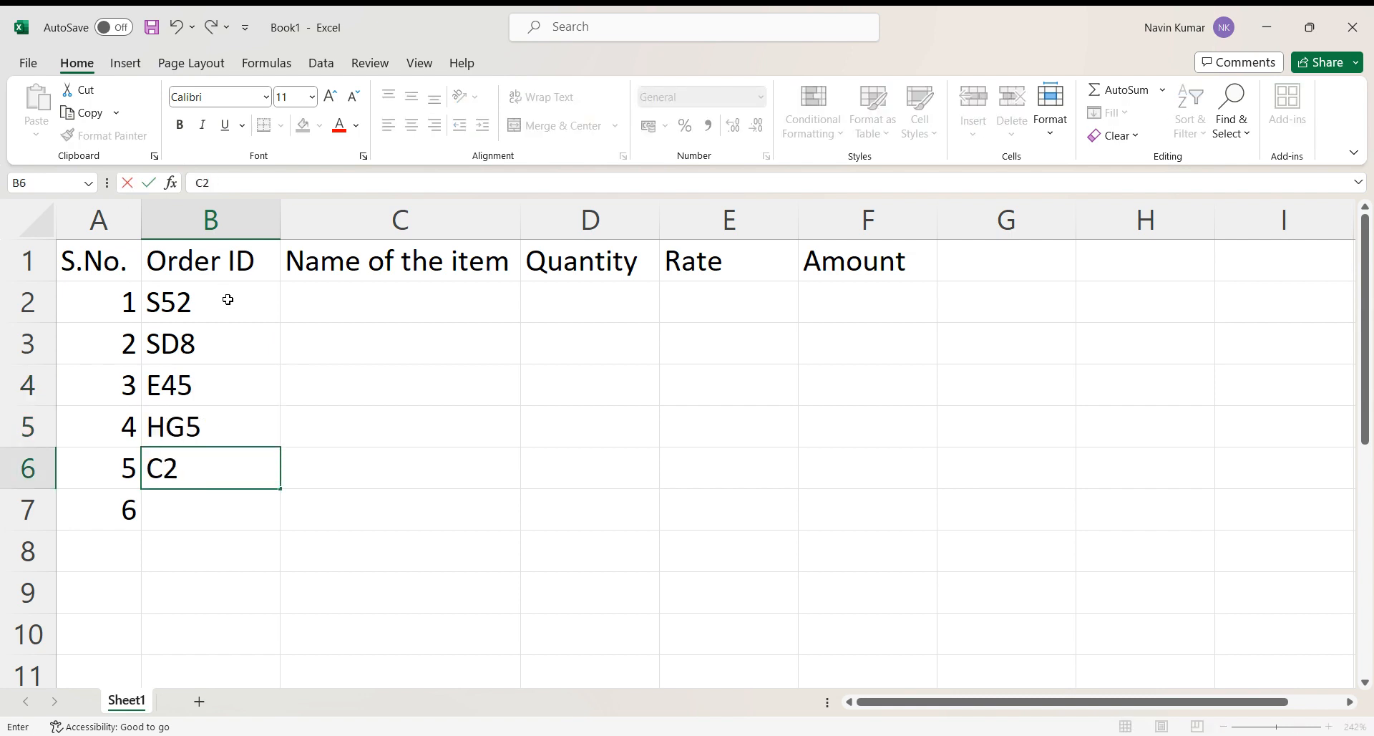
pyautogui.press('BackSpace')
pyautogui.press('Return')
pyautogui.write('S25')
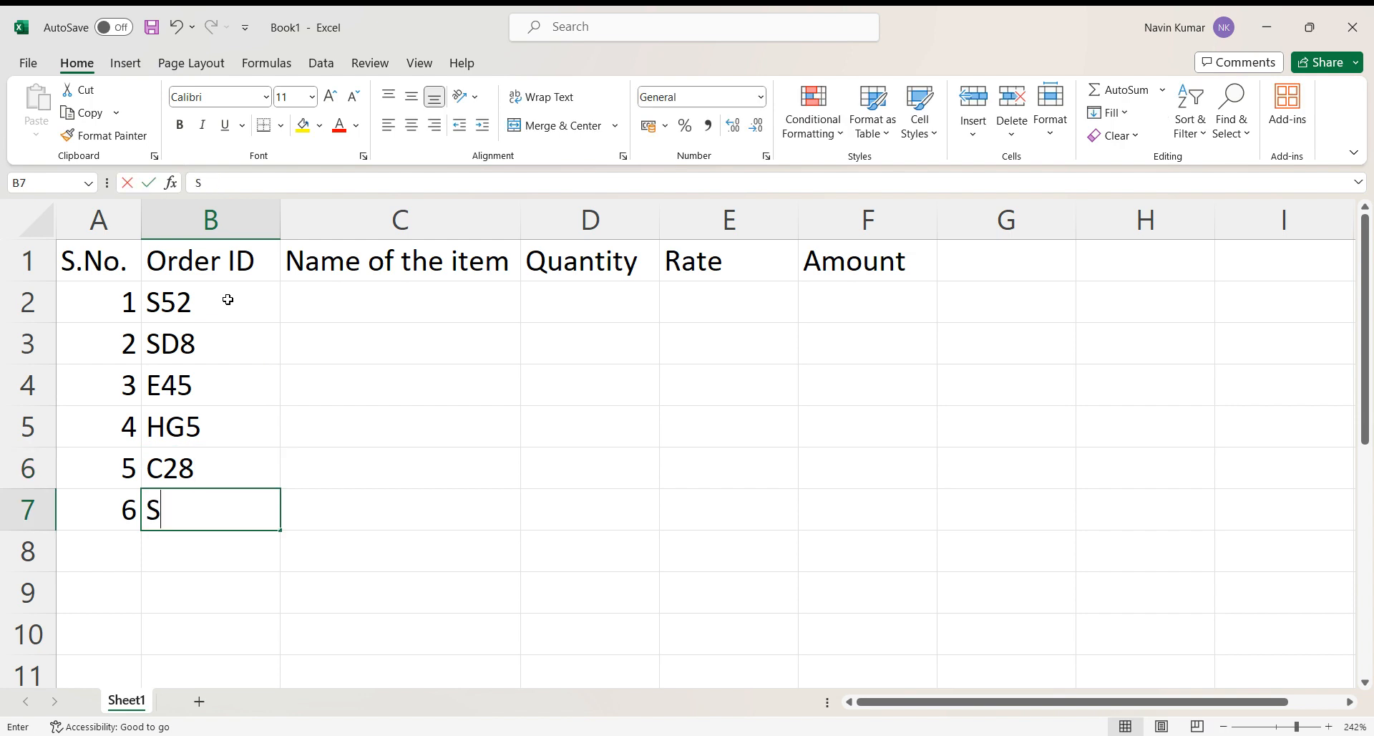
# Enter the item names Pen, Pencil and Eraser in cells C2 to C4
pyautogui.click(388, 290)
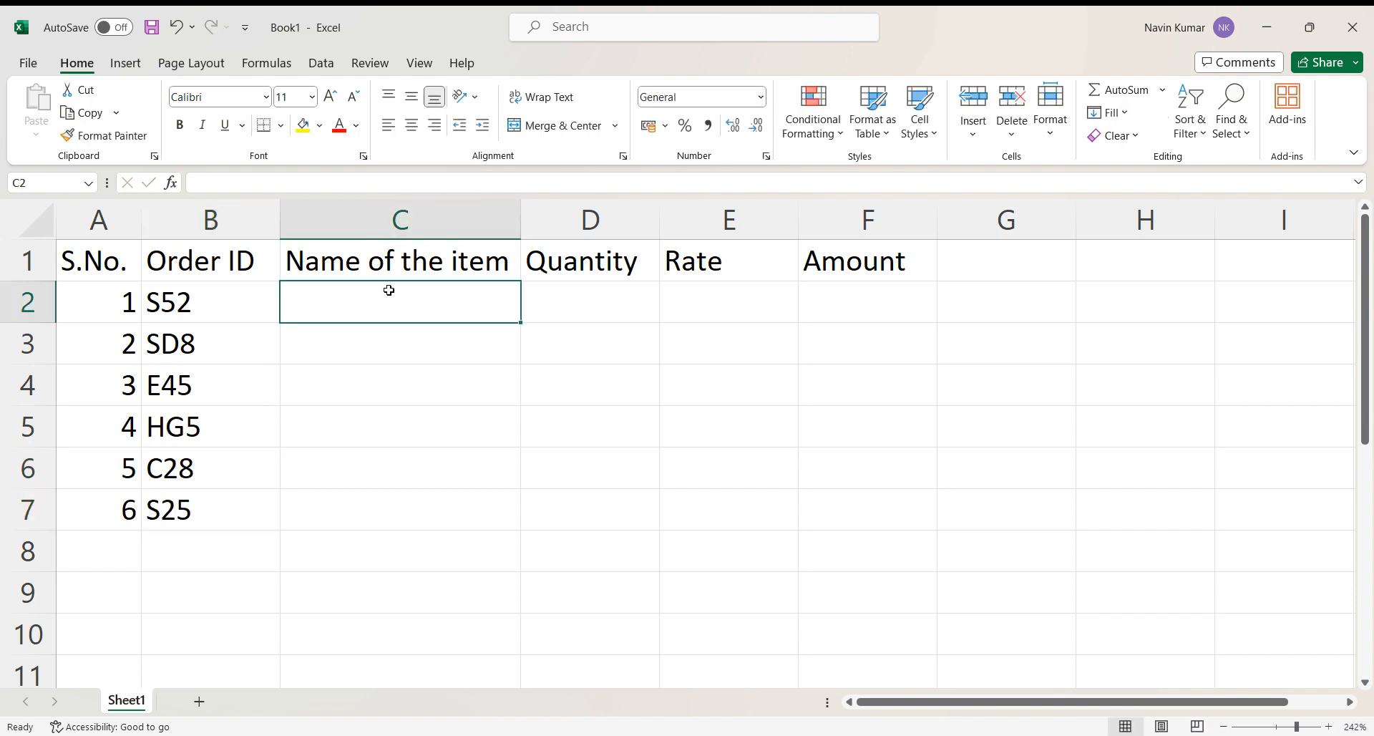
pyautogui.write('Pen')
pyautogui.press('Return')
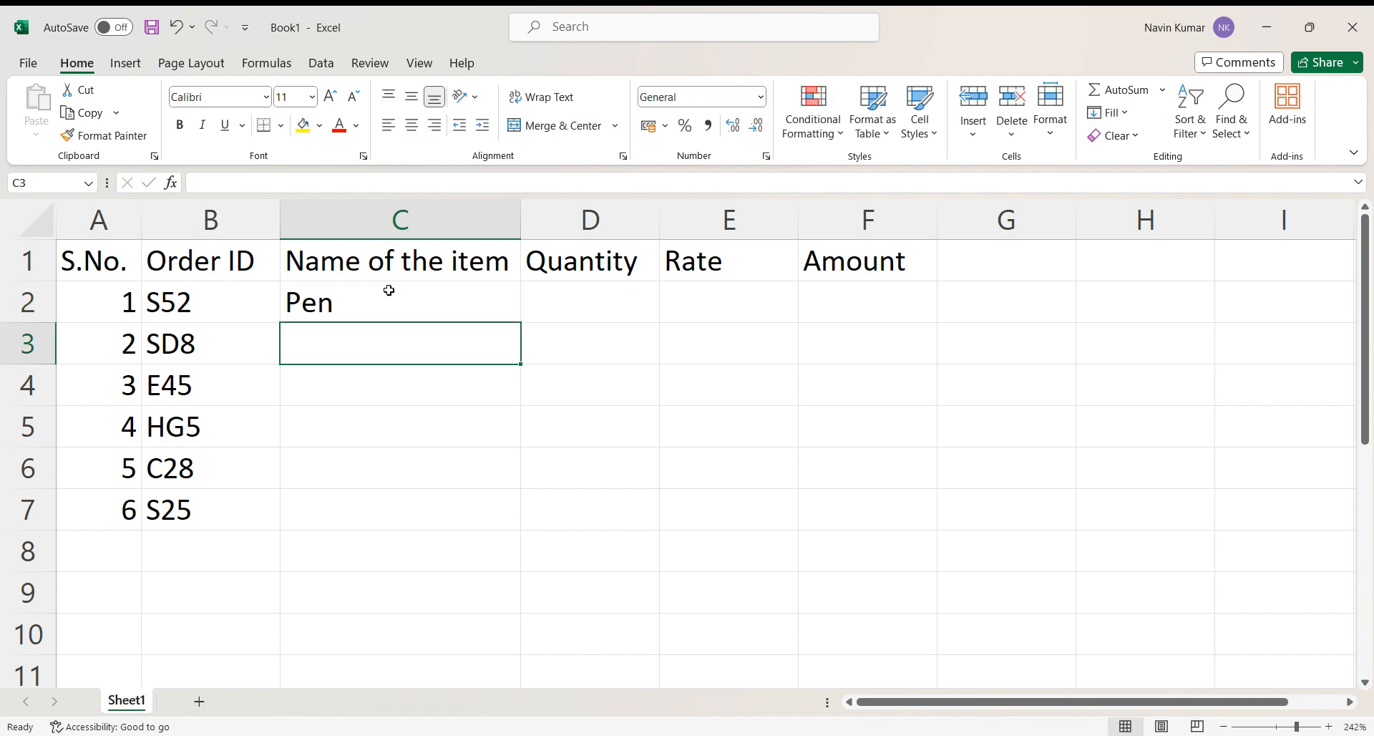
pyautogui.write('Pe')
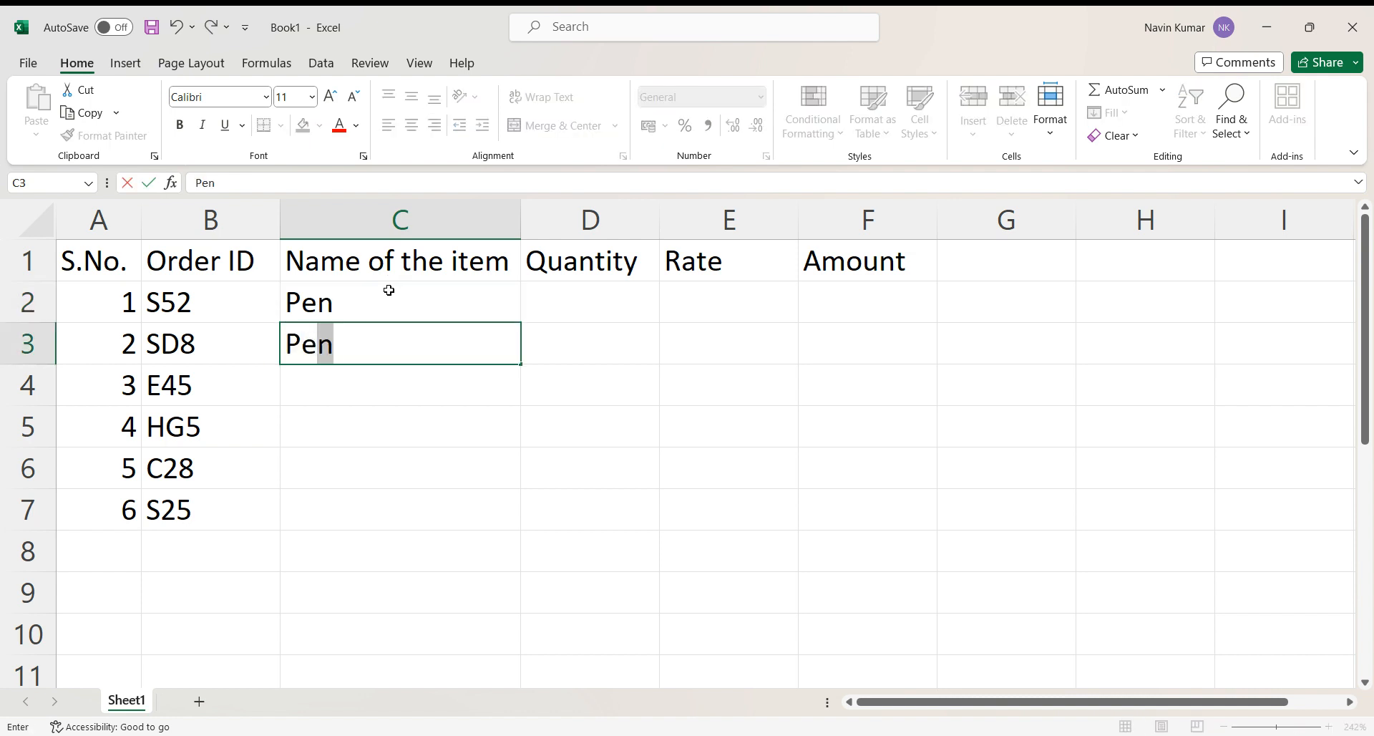
pyautogui.write('ncil')
pyautogui.press('Return')
pyautogui.write('Eraser')
pyautogui.press('Return')
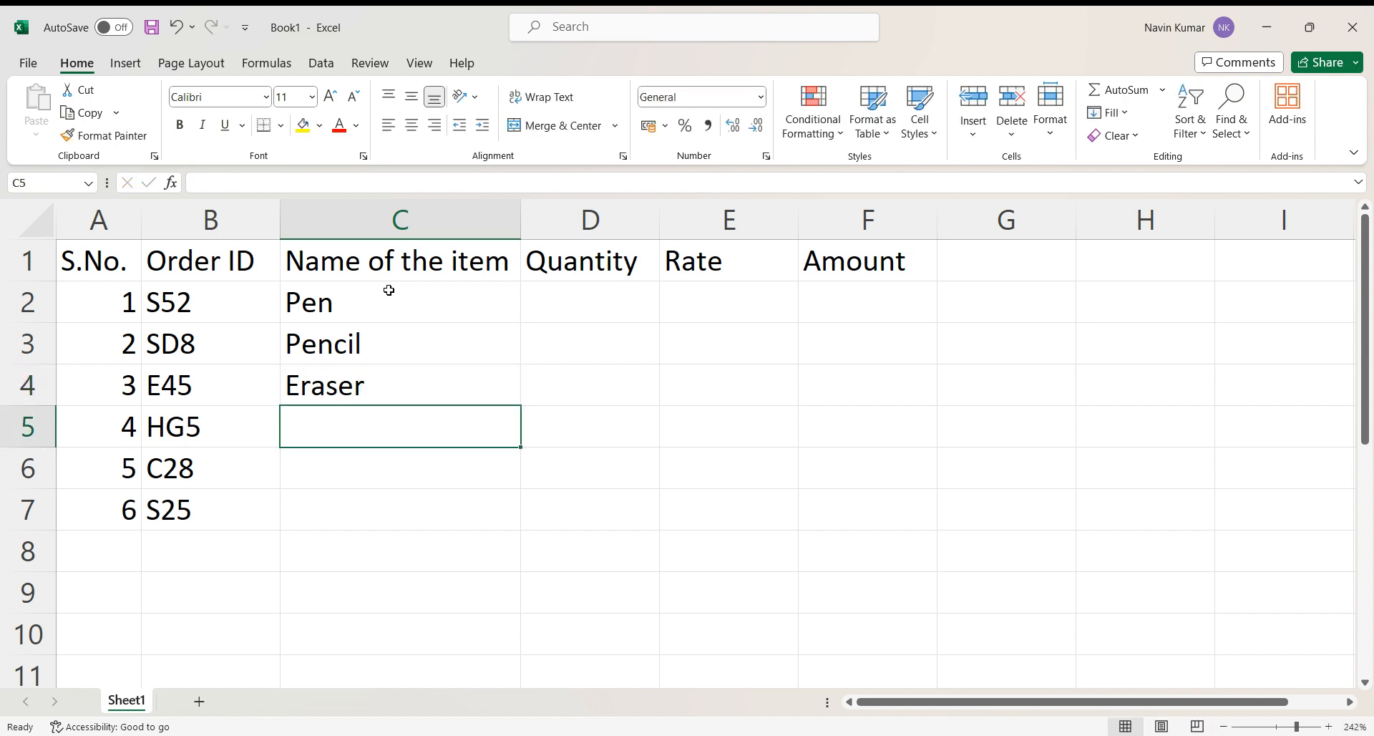
# Enter the item names Sketch Pen, Note and Gum in cells C5 to C7
pyautogui.write('Skedt')
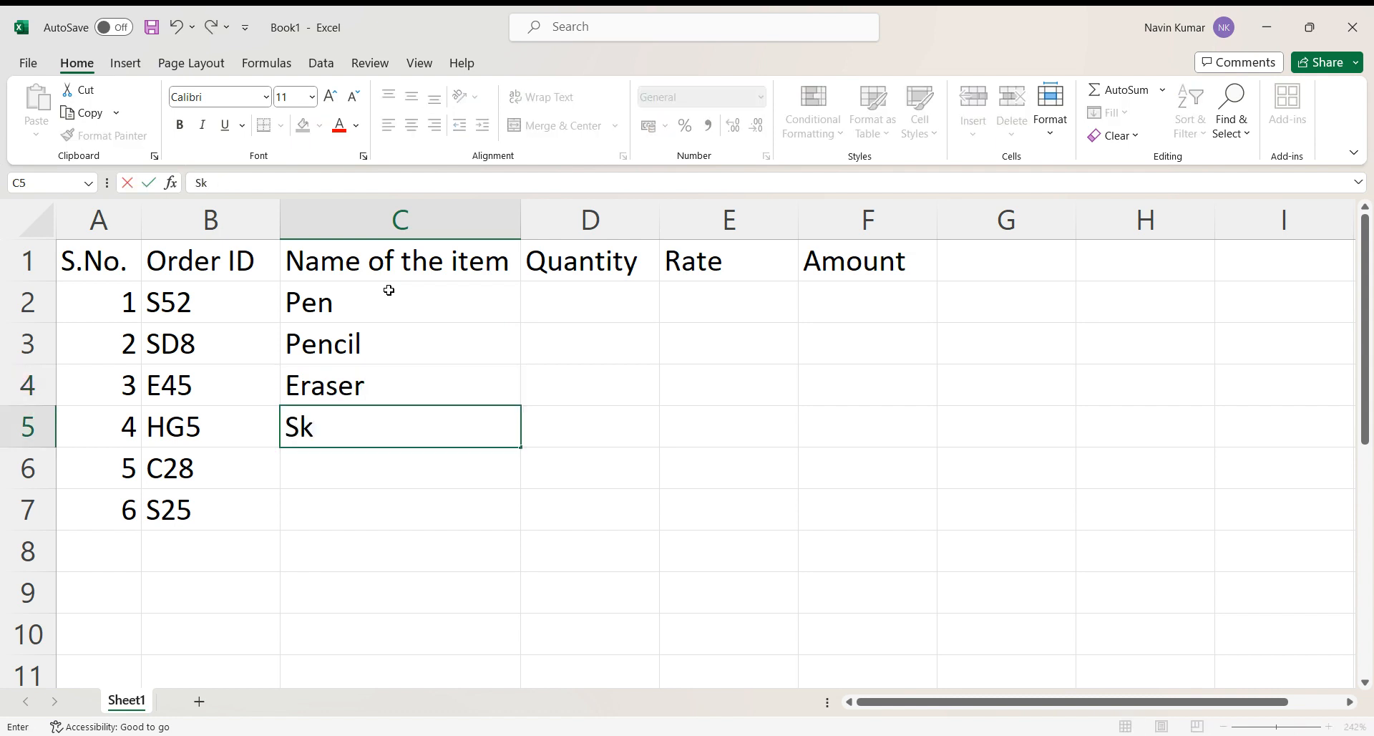
pyautogui.press('BackSpace')
pyautogui.press('BackSpace')
pyautogui.write('tch p')
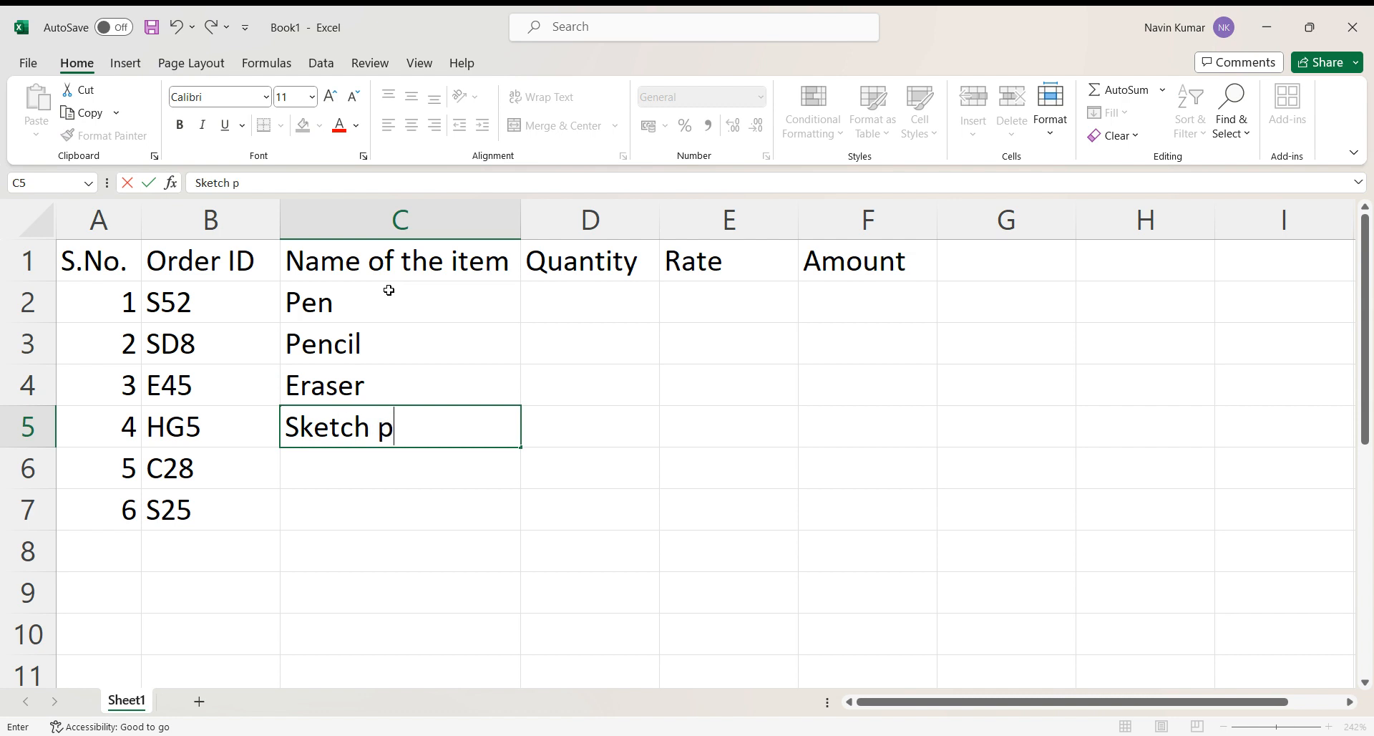
pyautogui.press('BackSpace')
pyautogui.write('Pen')
pyautogui.press('Return')
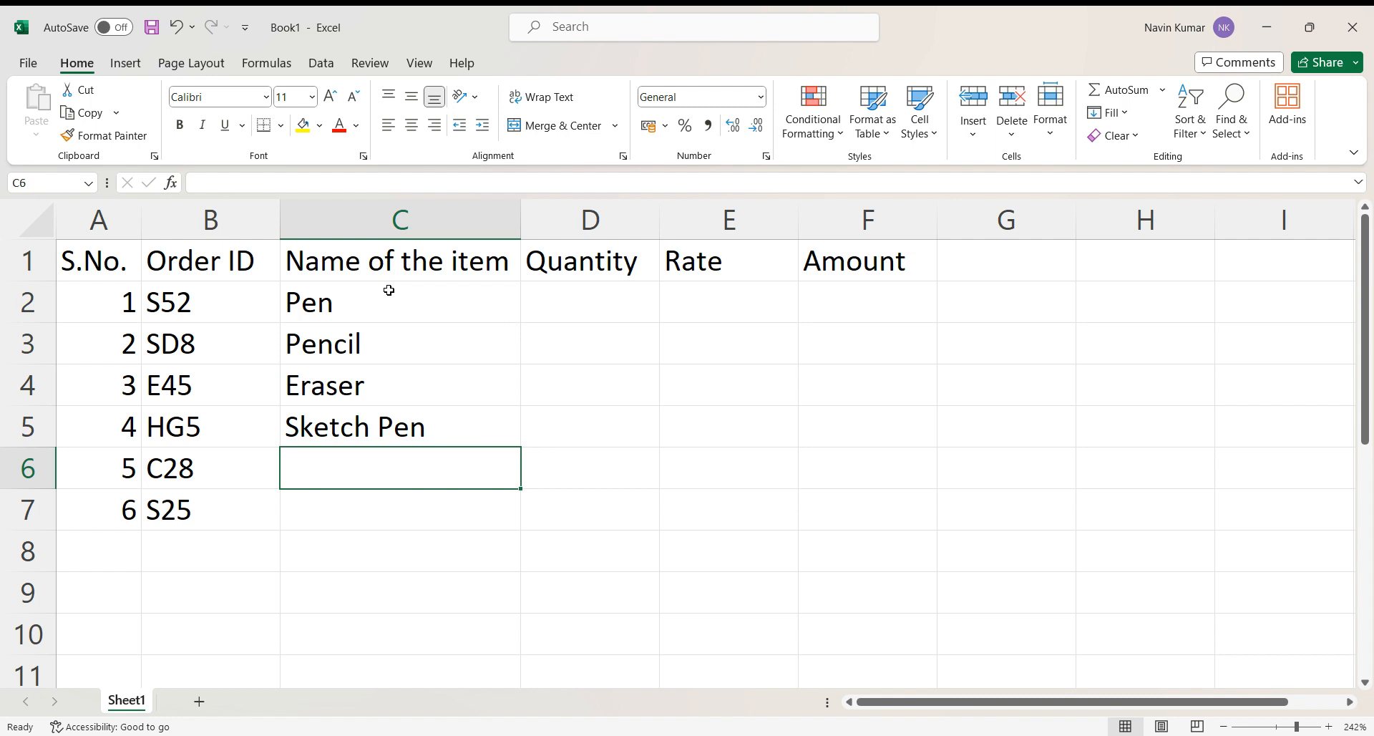
pyautogui.write('Note')
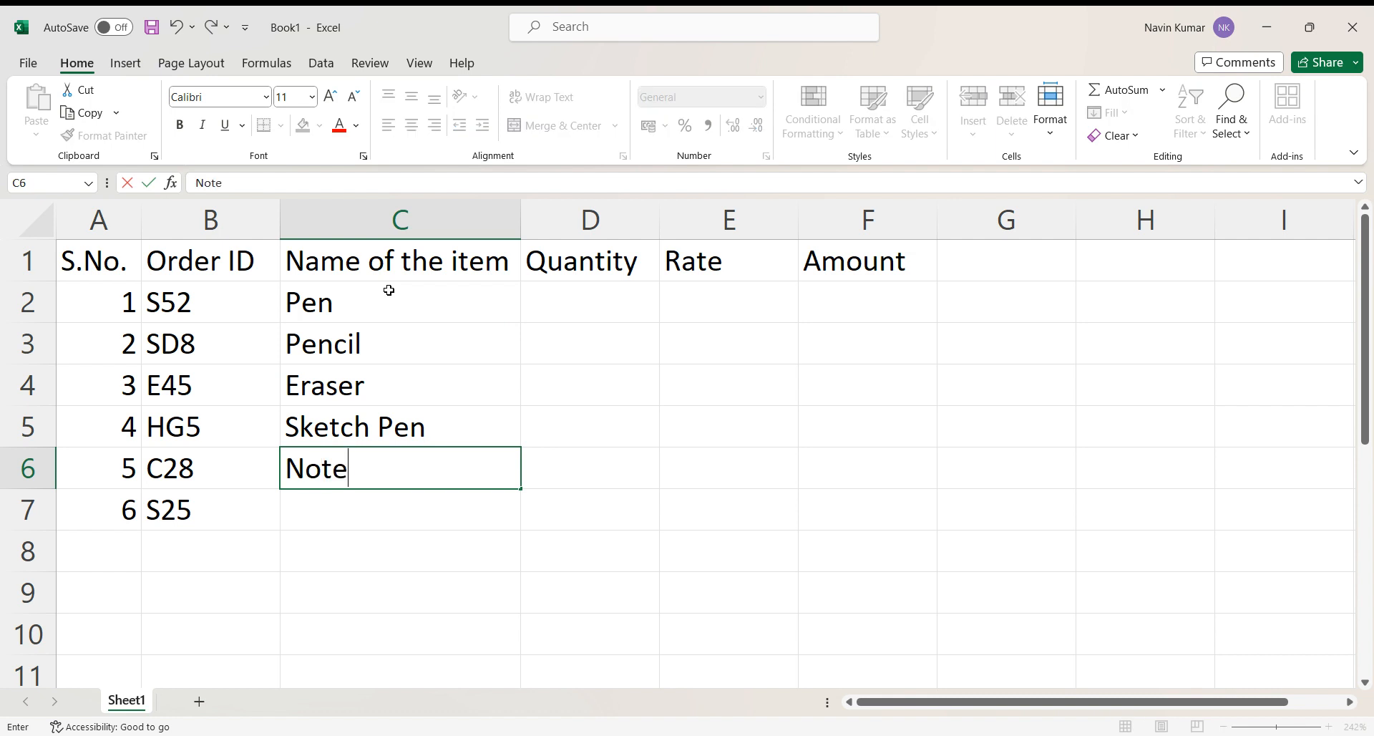
pyautogui.press('Return')
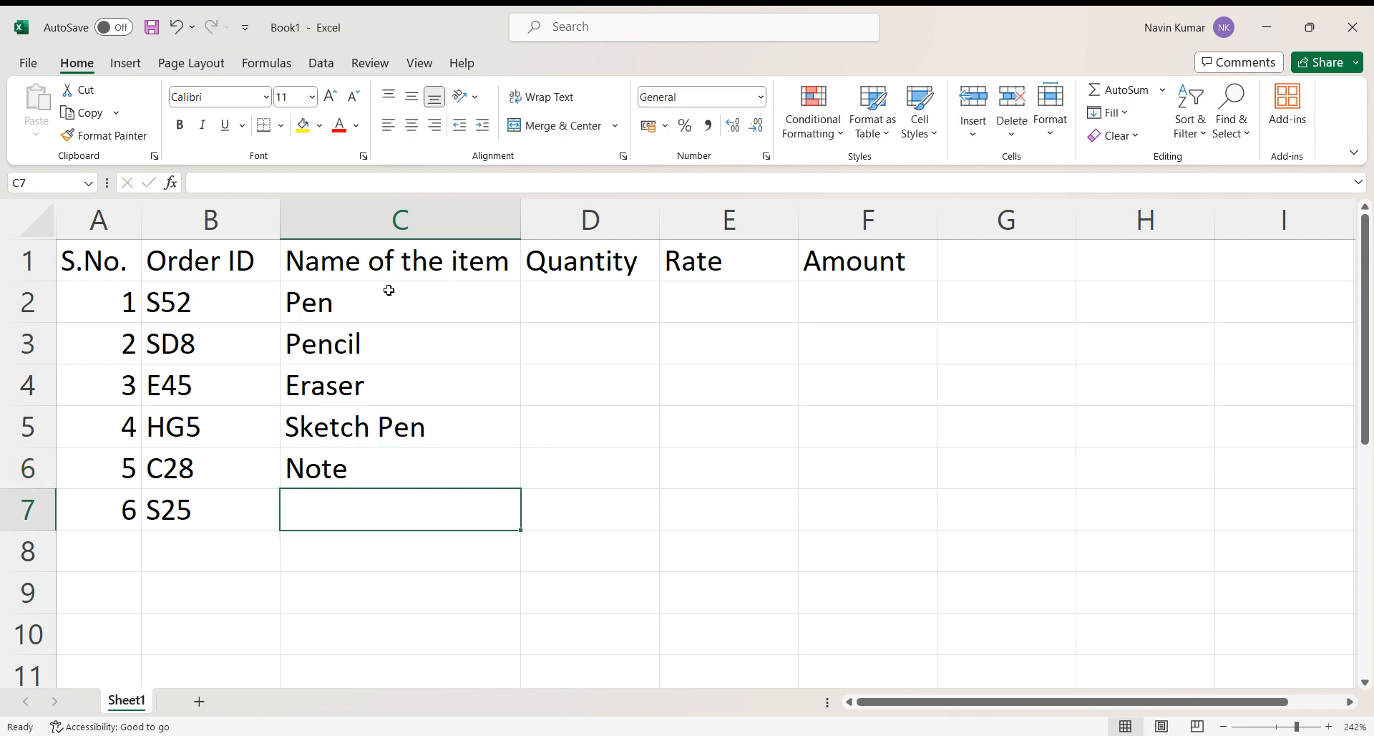
pyautogui.write('Gum')
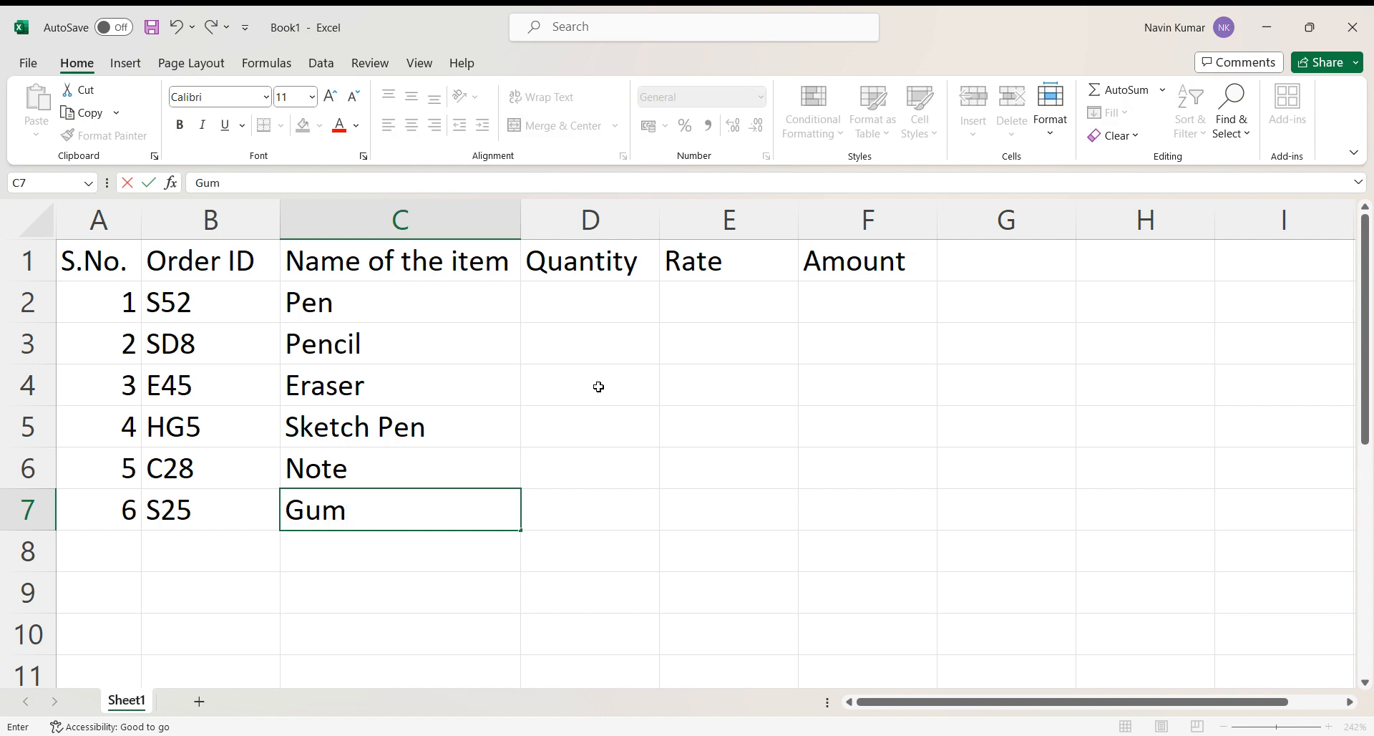
# Enter quantity 5 and rate 25 for Pen, and quantity 6 and rate 5 for Pencil
pyautogui.click(609, 292)
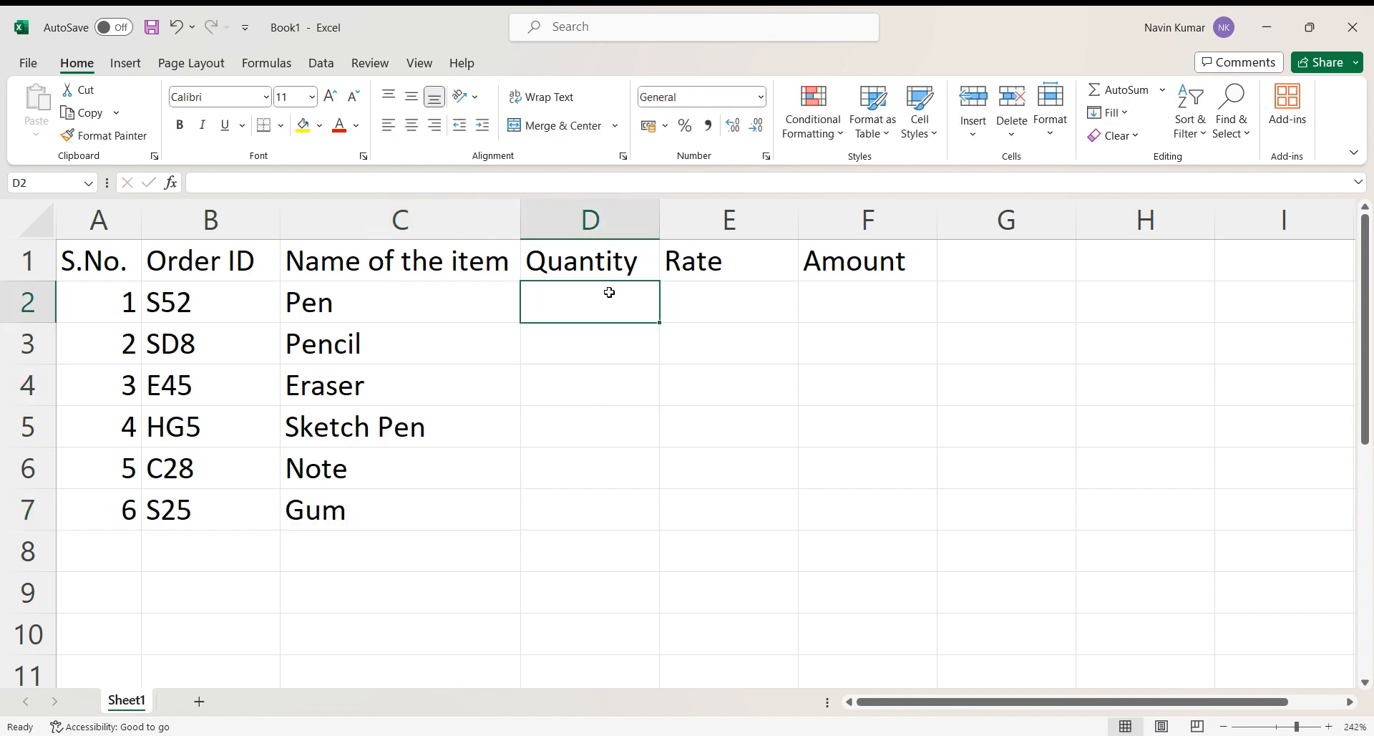
pyautogui.write('5')
pyautogui.press('Tab')
pyautogui.write('25')
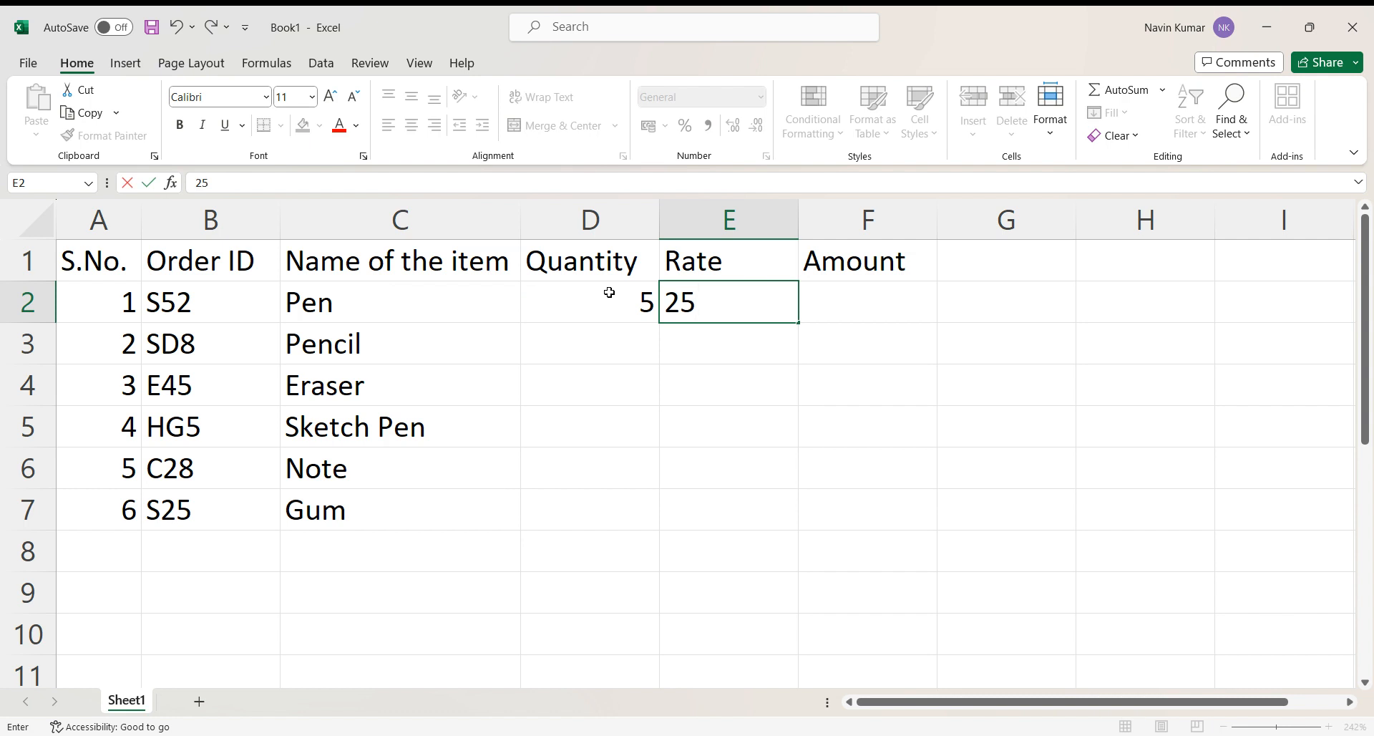
pyautogui.press('Return')
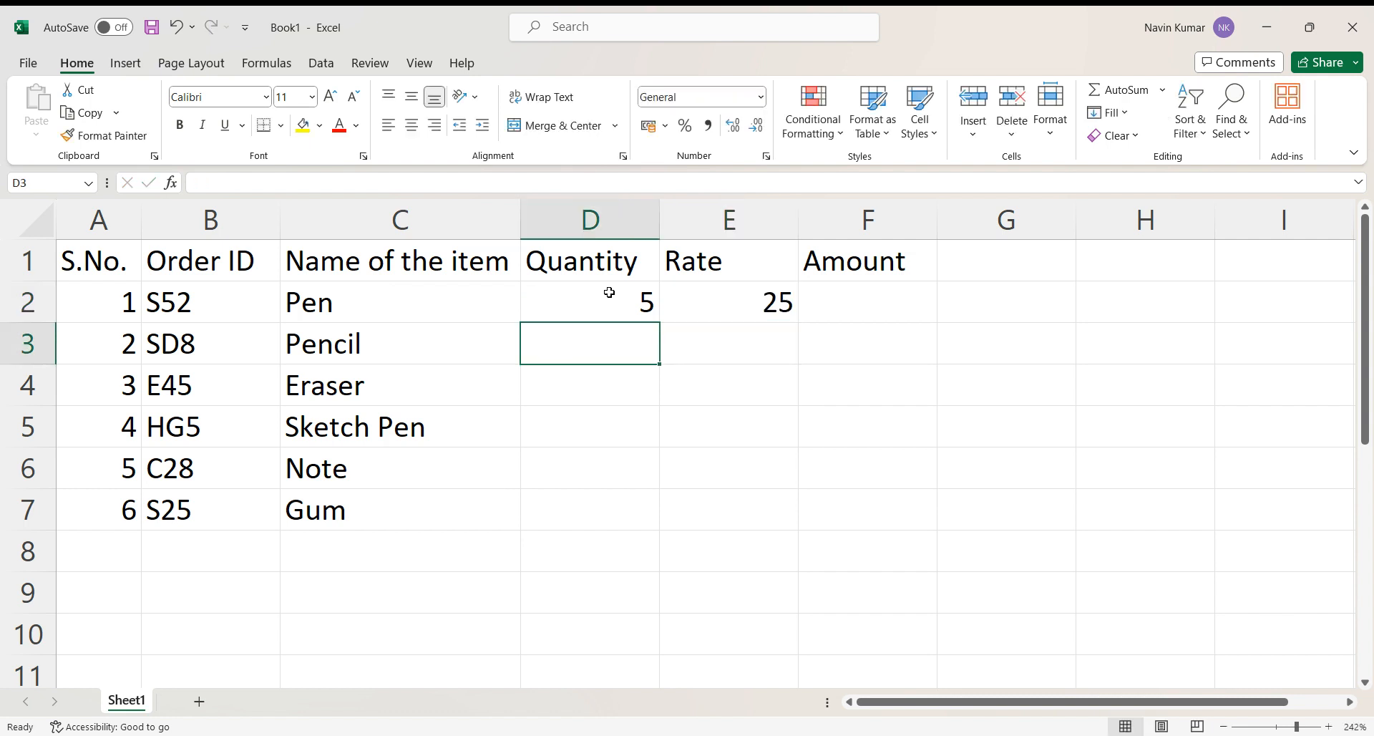
pyautogui.write('6')
pyautogui.press('Tab')
pyautogui.write('5')
pyautogui.press('Down')
# Enter quantity 3 and rate 5 for Eraser, and quantity 3 and rate 30 for Sketch Pen
pyautogui.press('Left')
pyautogui.write('3')
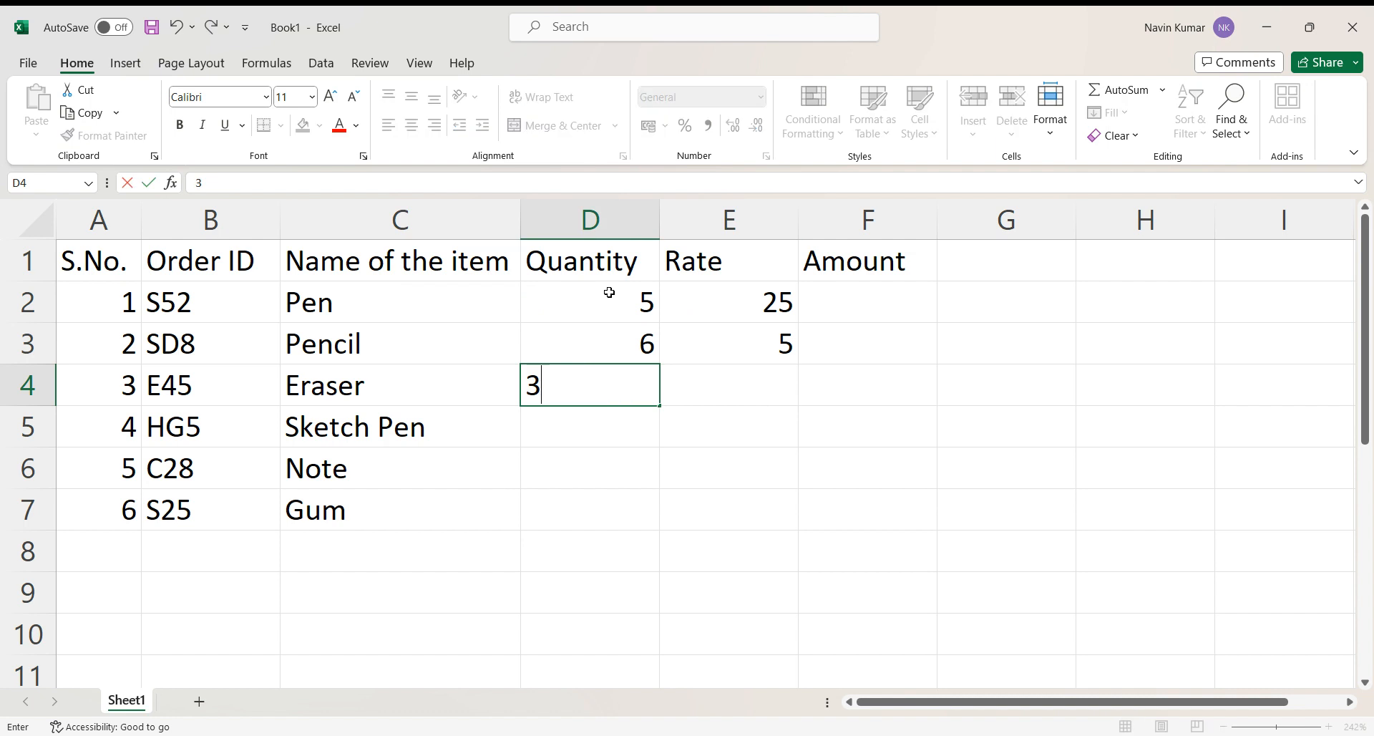
pyautogui.press('Tab')
pyautogui.write('5')
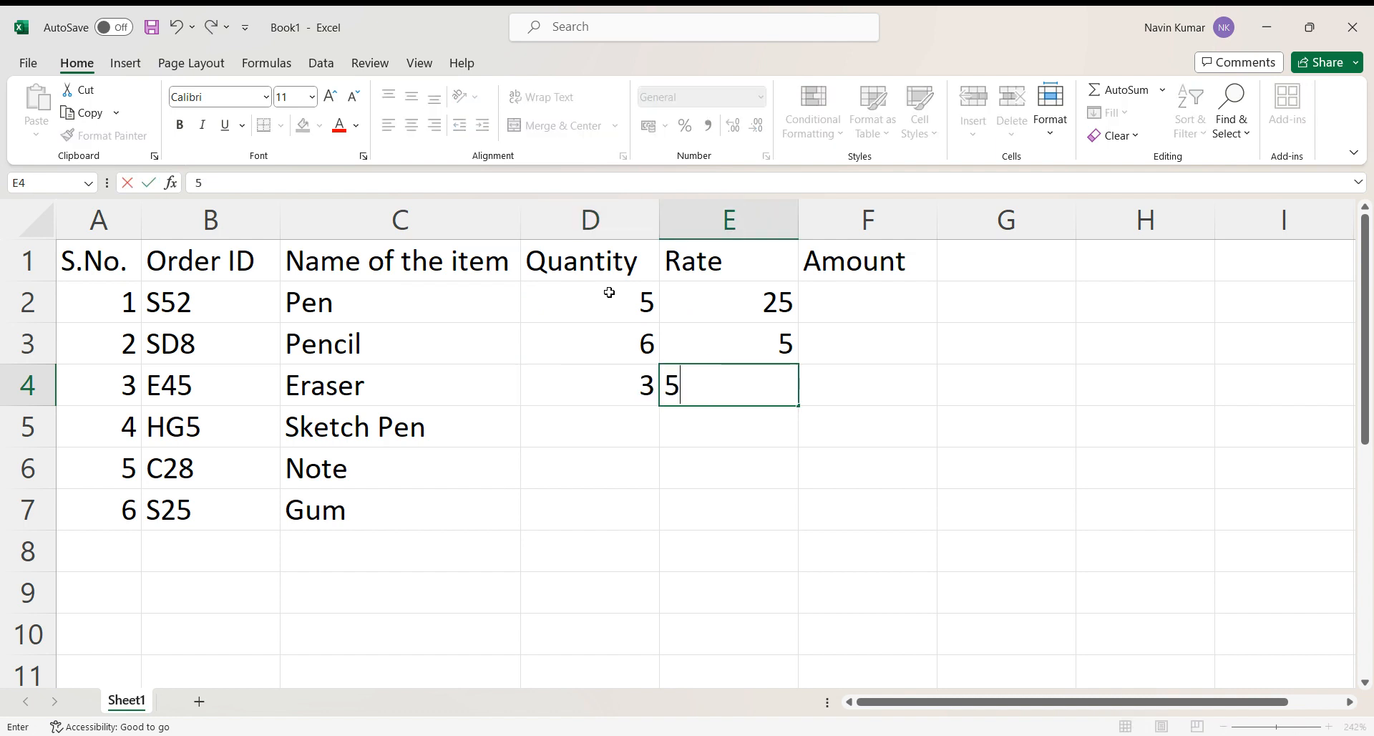
pyautogui.press('Down')
pyautogui.press('Left')
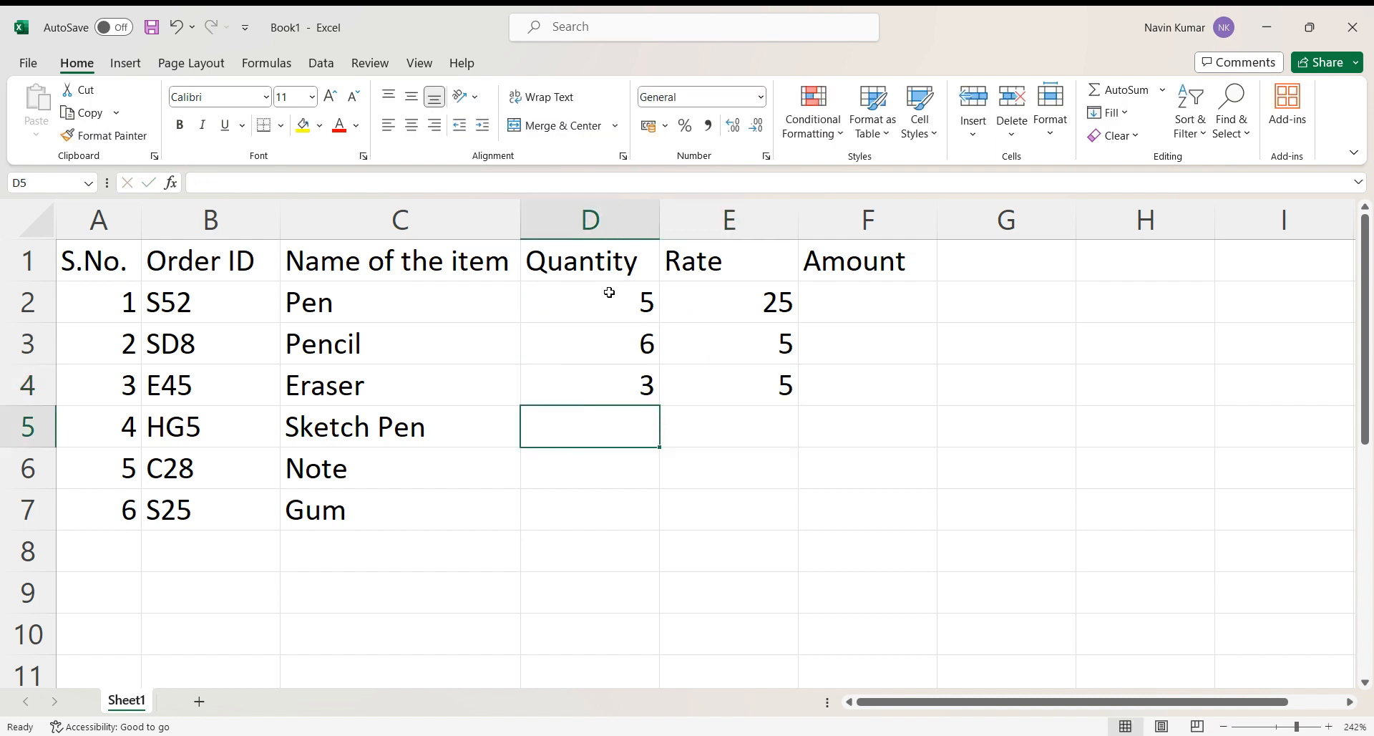
pyautogui.write('3')
pyautogui.press('Tab')
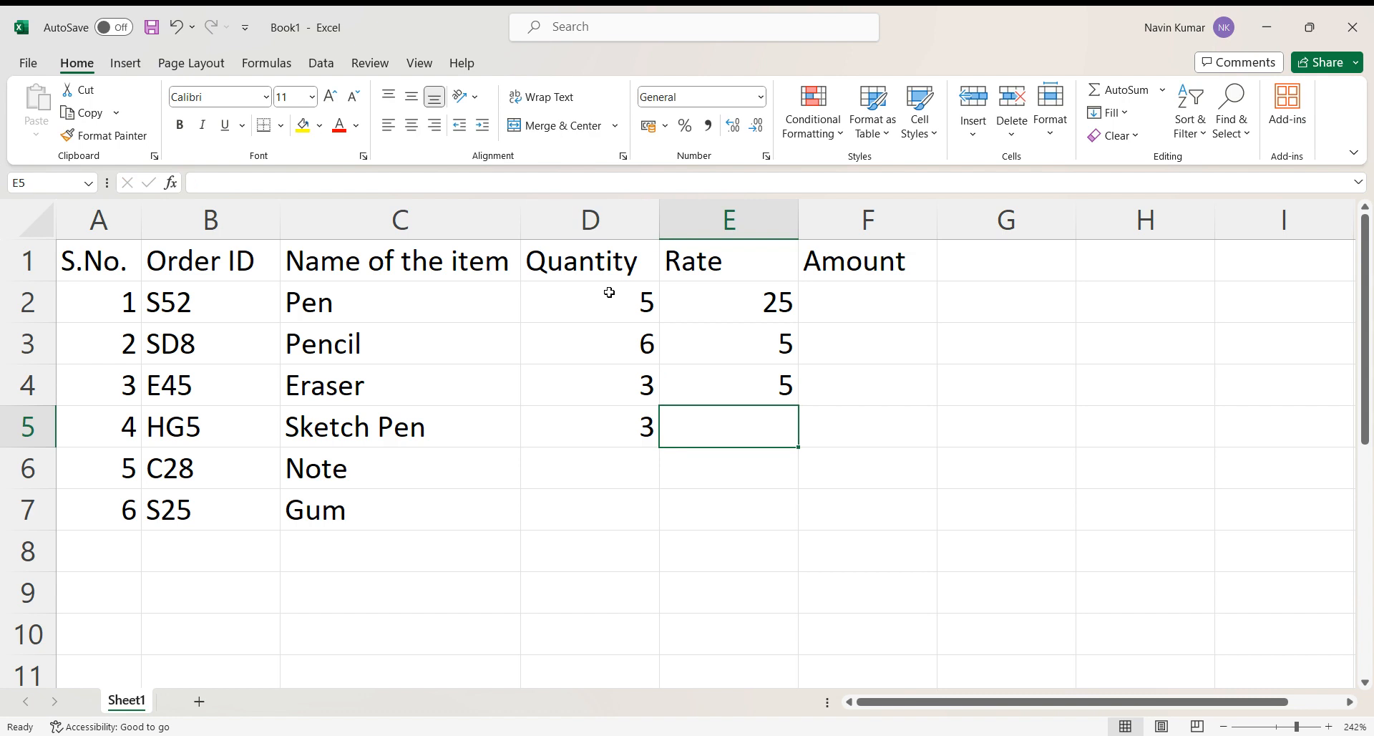
pyautogui.write('30')
pyautogui.press('Return')
# Enter quantity 4 and rate 35 for Note, and quantity 2 and rate 10 for Gum
pyautogui.press('Left')
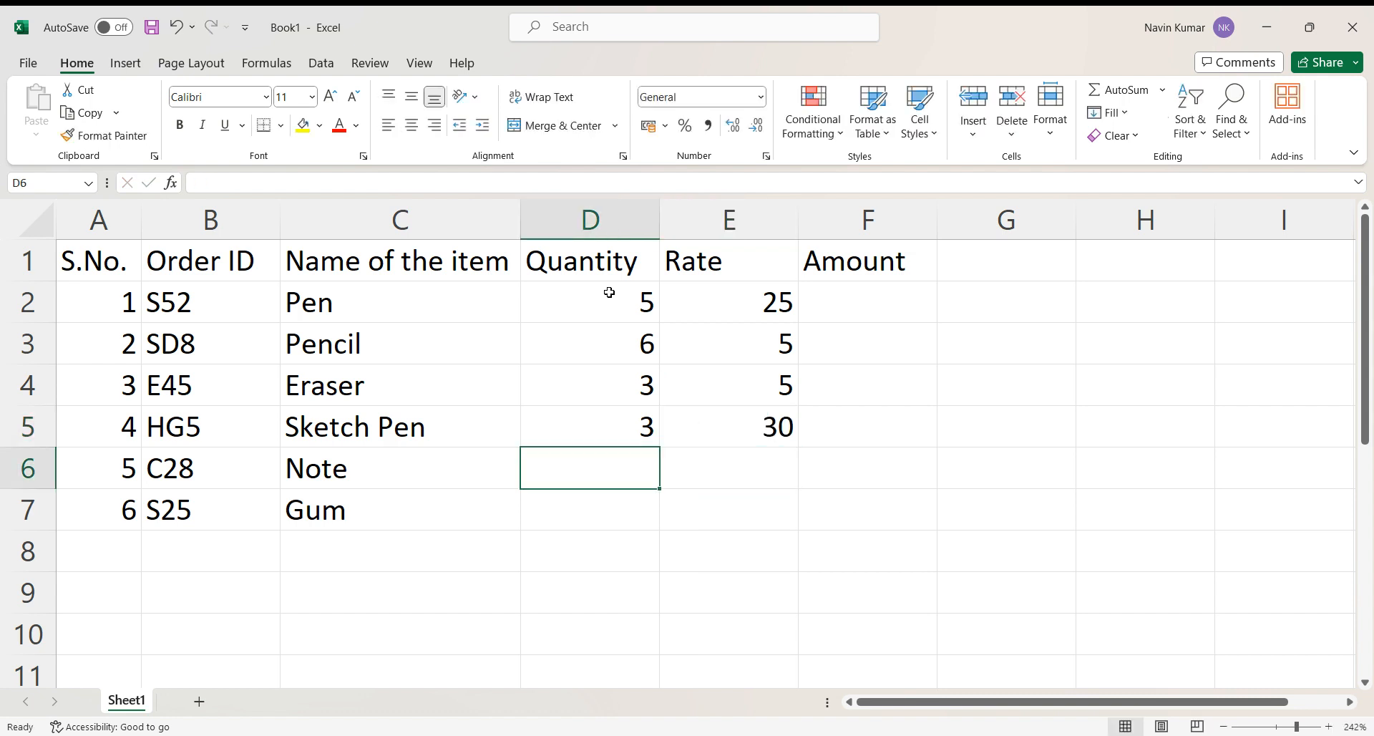
pyautogui.write('4')
pyautogui.press('Tab')
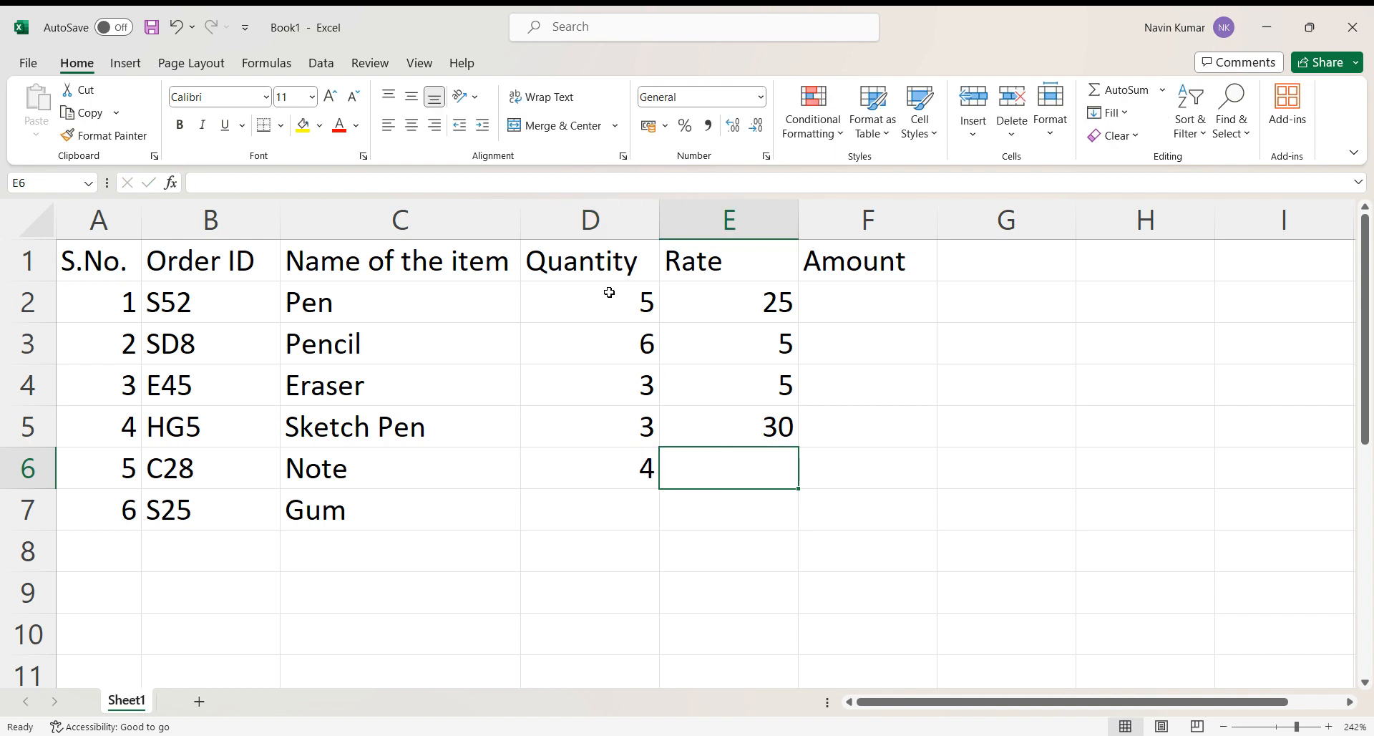
pyautogui.write('35')
pyautogui.press('Return')
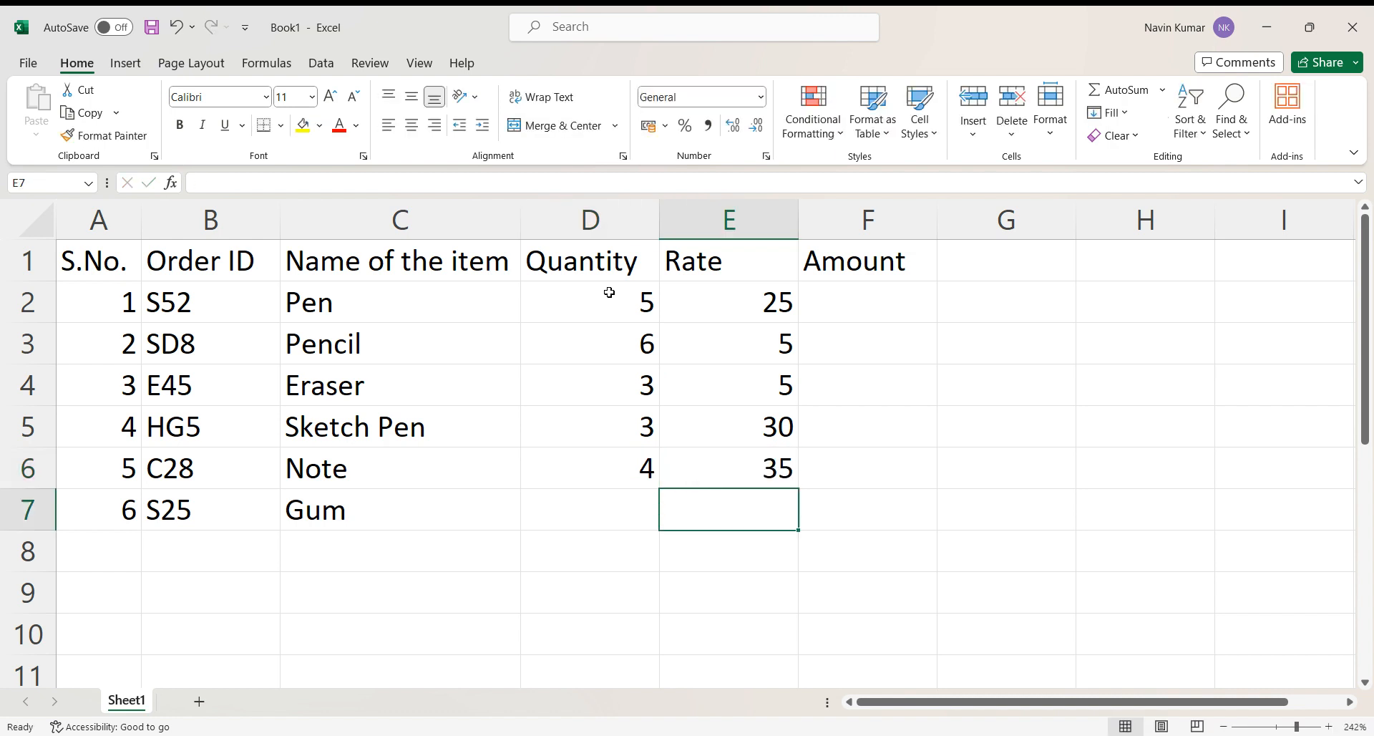
pyautogui.press('Left')
pyautogui.write('2')
pyautogui.press('Tab')
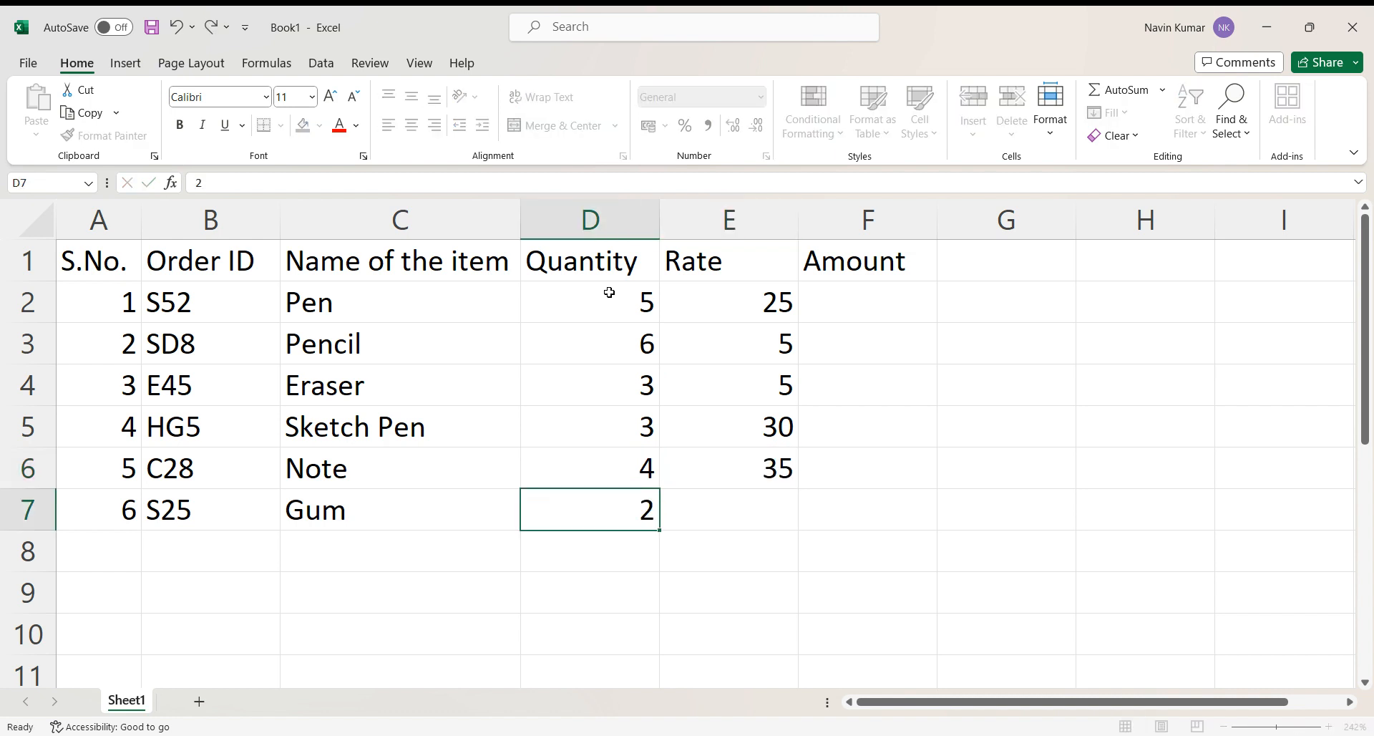
pyautogui.write('10')
pyautogui.click(688, 281)
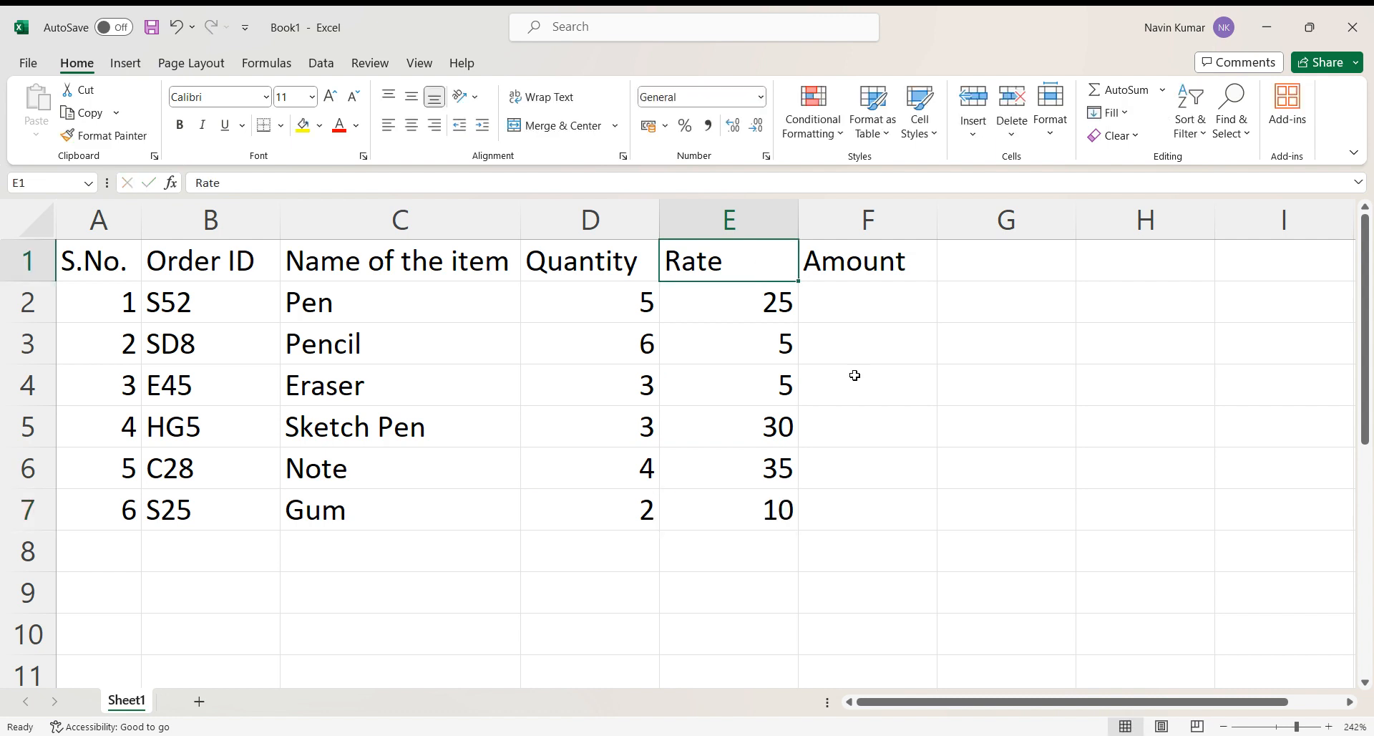
pyautogui.click(874, 394)
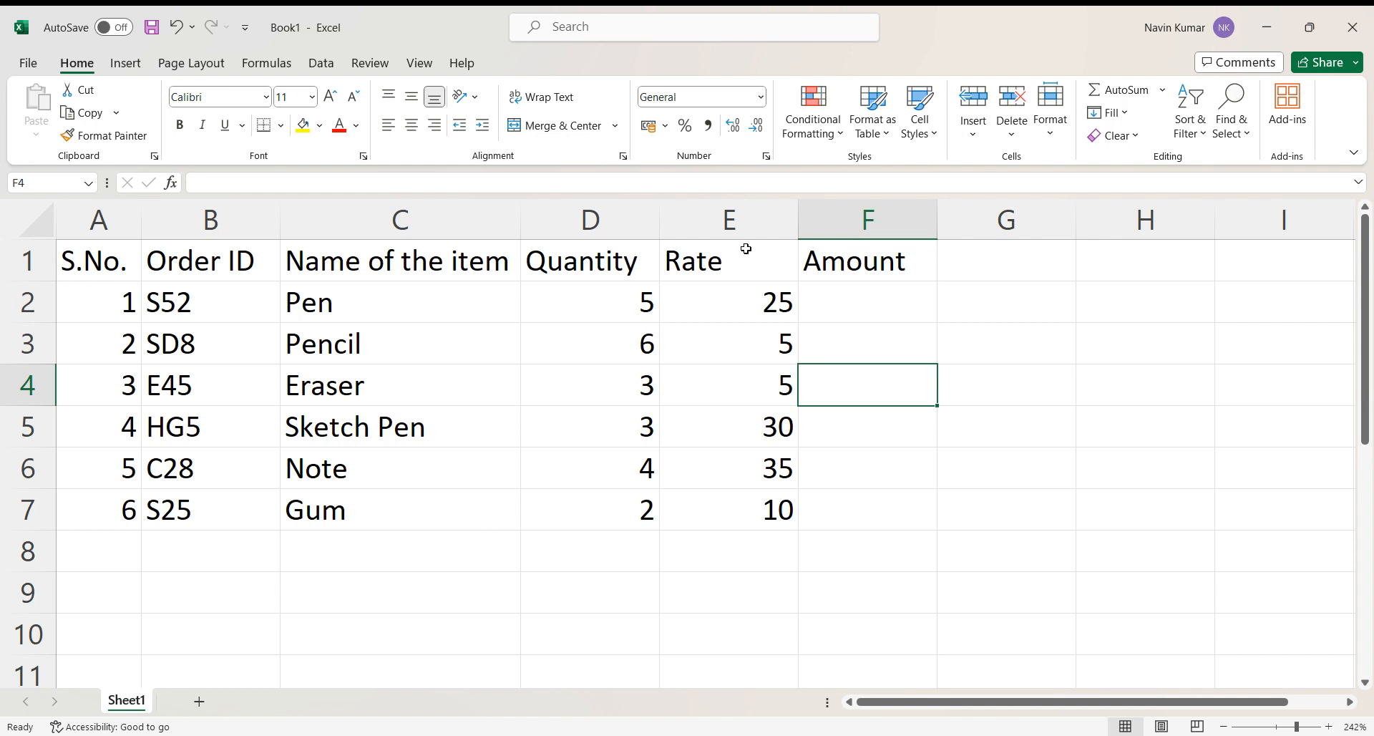
pyautogui.click(865, 311)
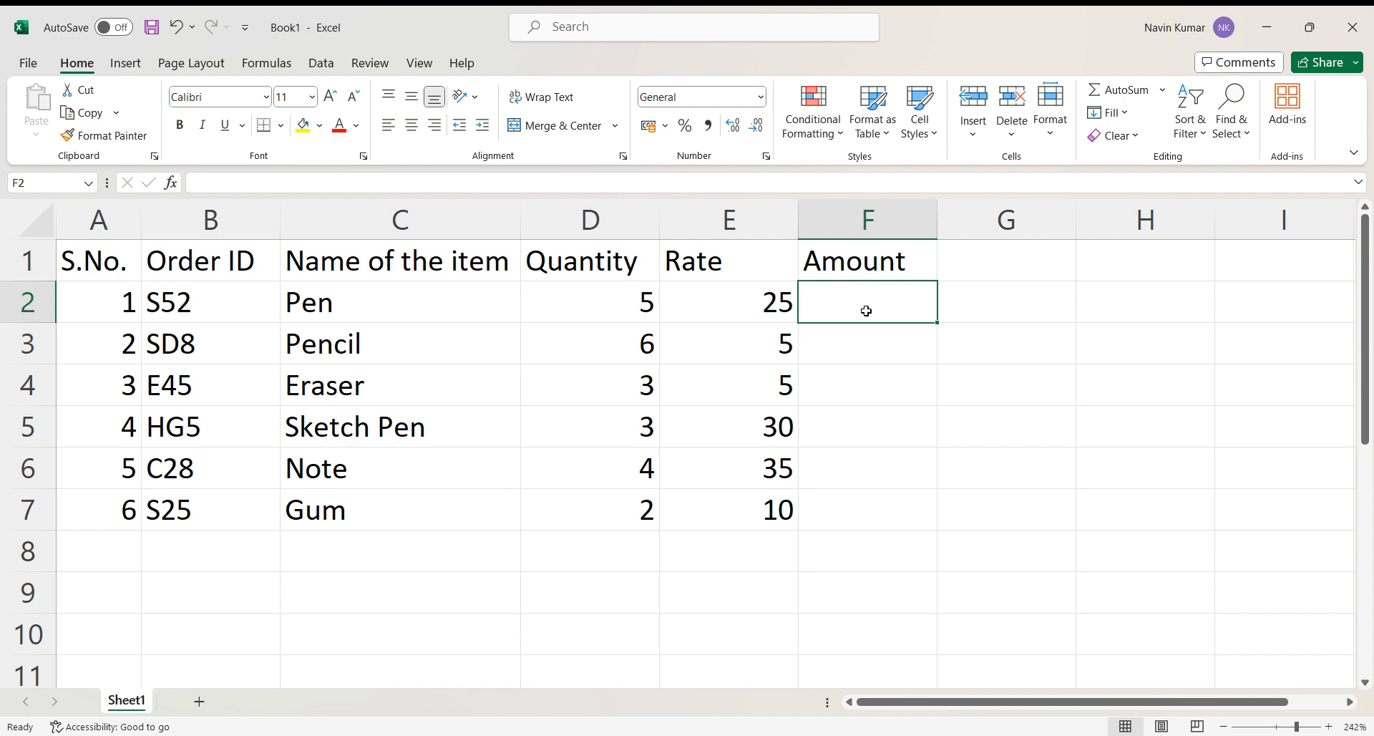
pyautogui.click(868, 351)
pyautogui.click(884, 507)
pyautogui.click(877, 422)
pyautogui.click(874, 333)
# Calculate the Pen amount in cell F2 with the formula =product(D2*E2)
pyautogui.click(874, 303)
pyautogui.write('=')
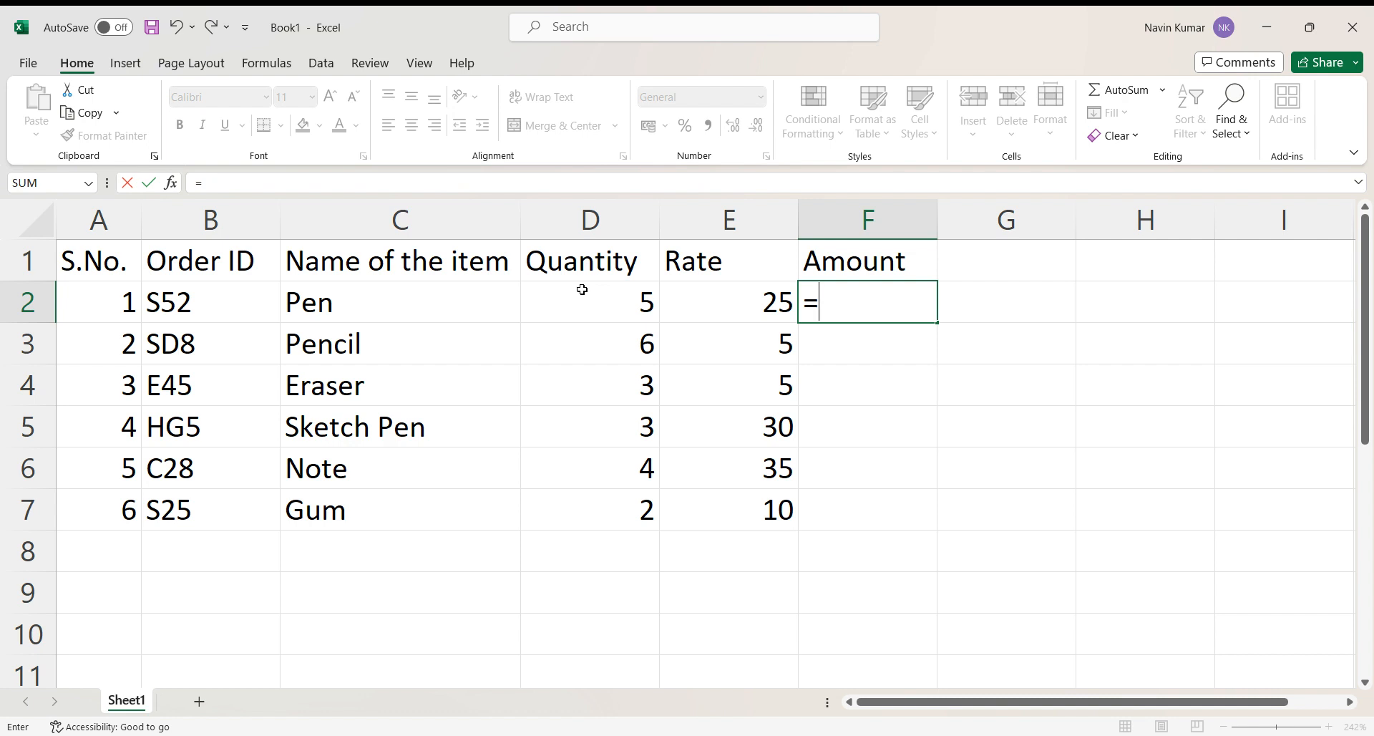
pyautogui.write('prod')
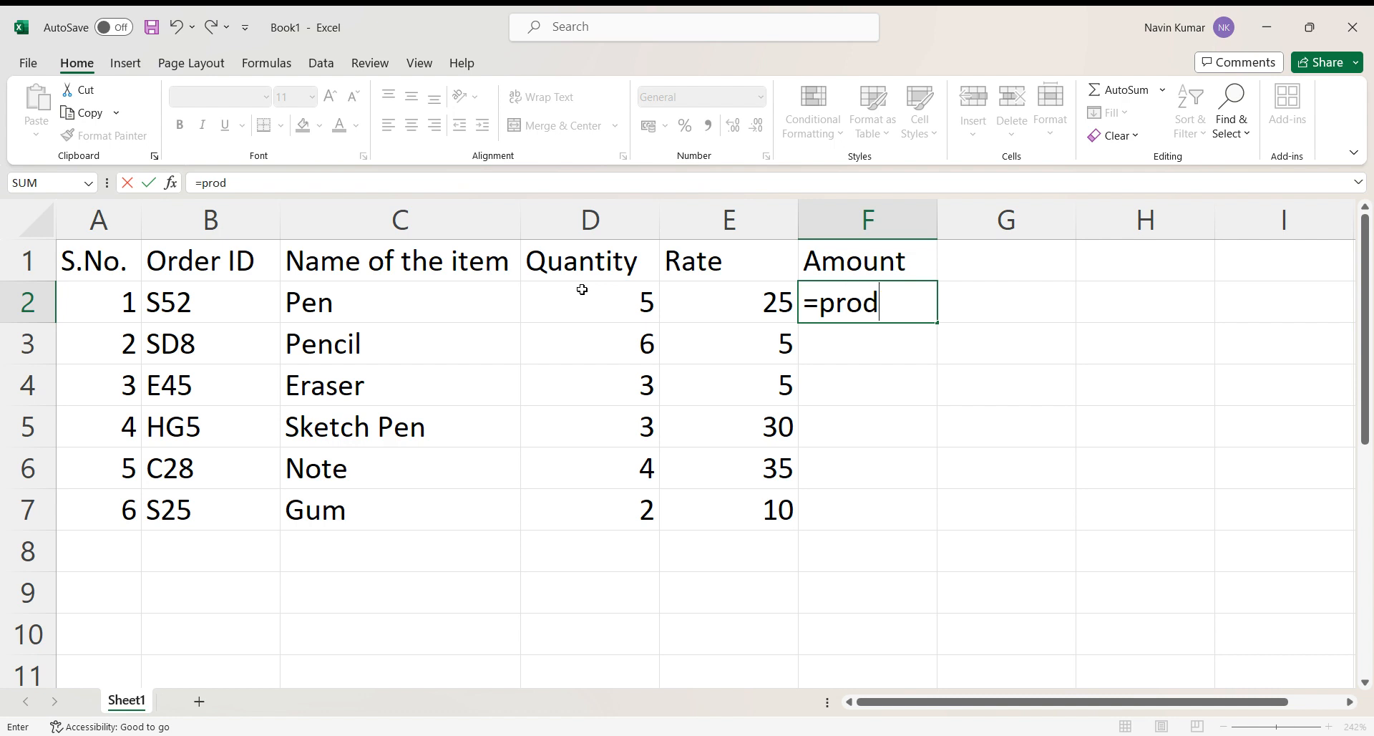
pyautogui.write('uct(')
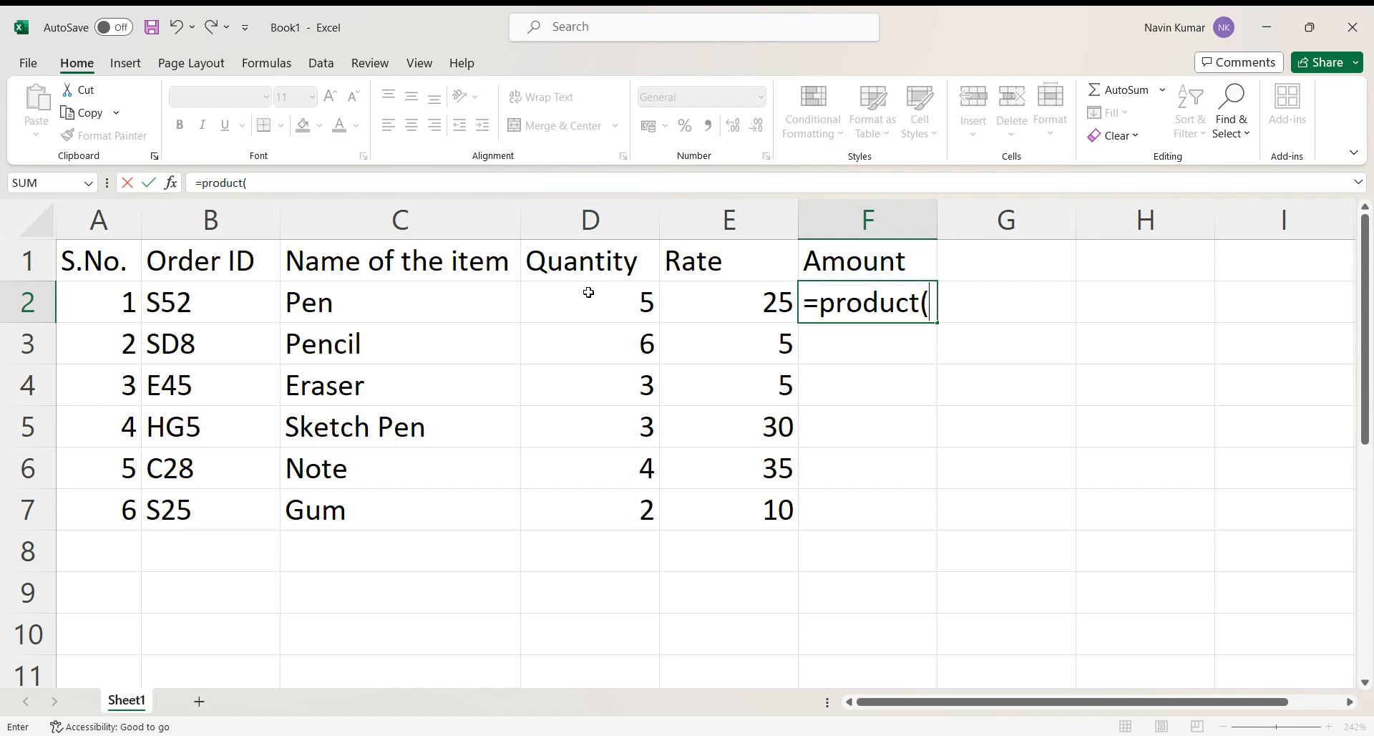
pyautogui.click(594, 297)
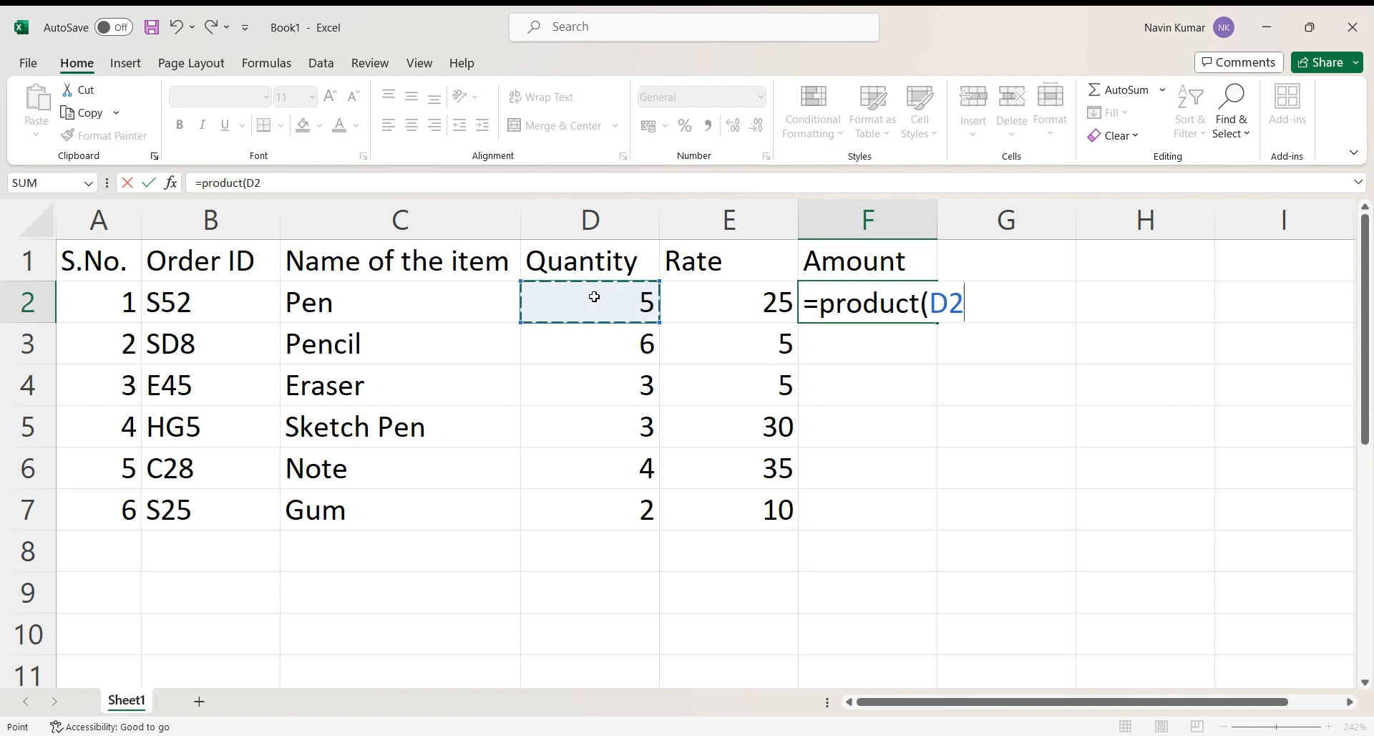
pyautogui.write('*')
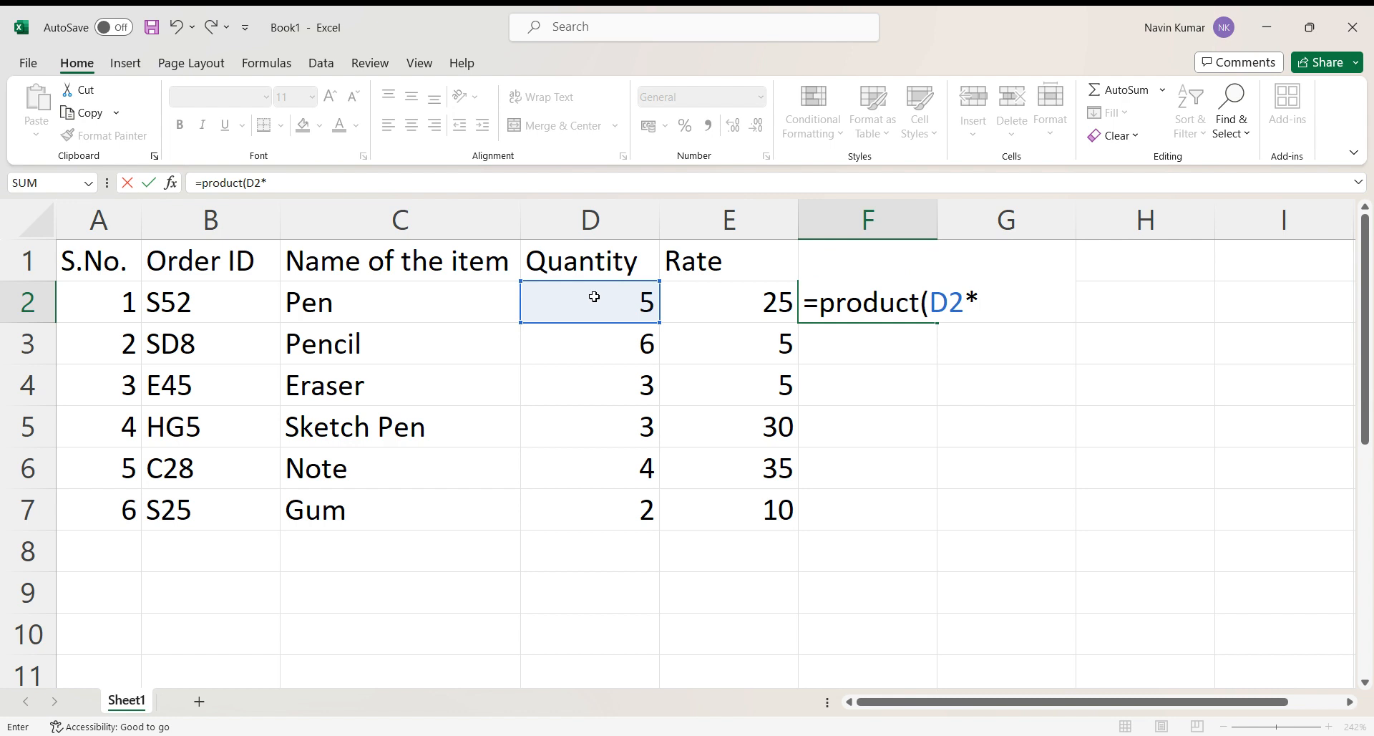
pyautogui.click(751, 310)
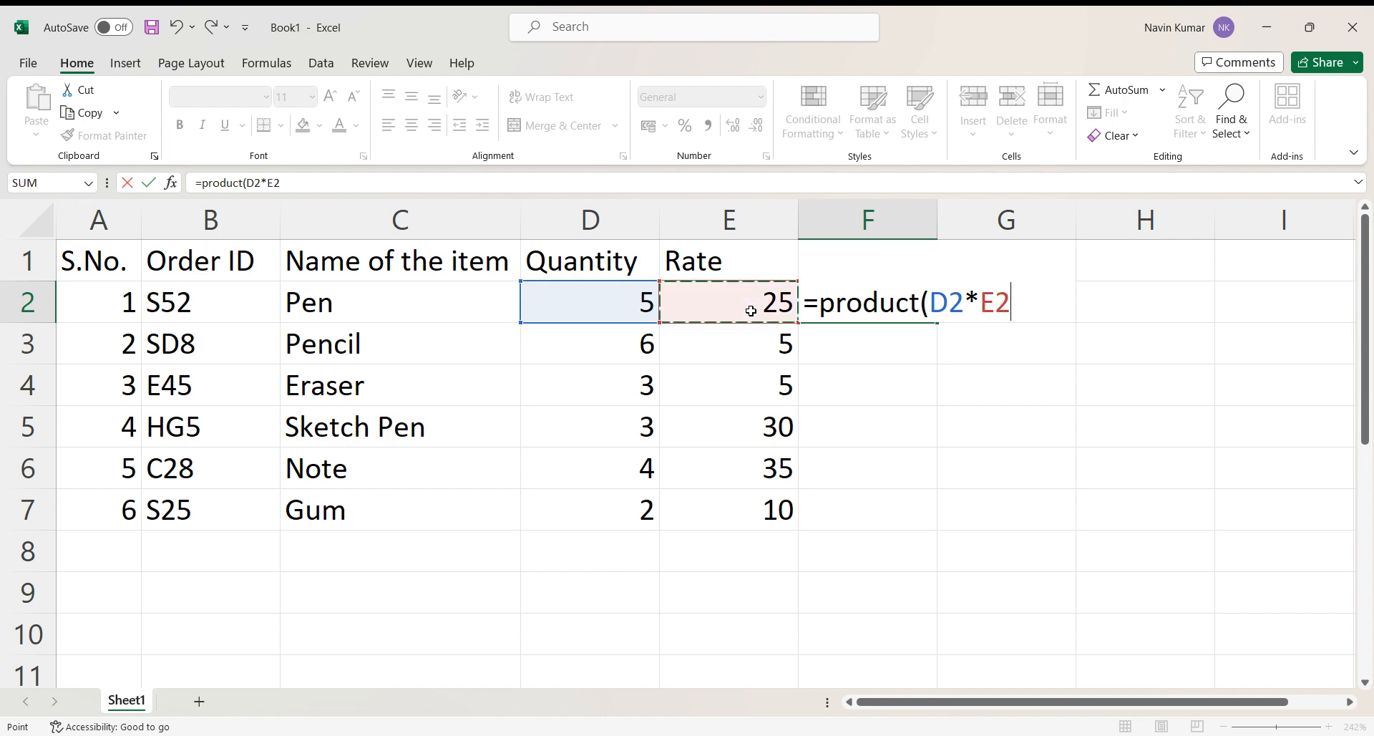
pyautogui.write(')')
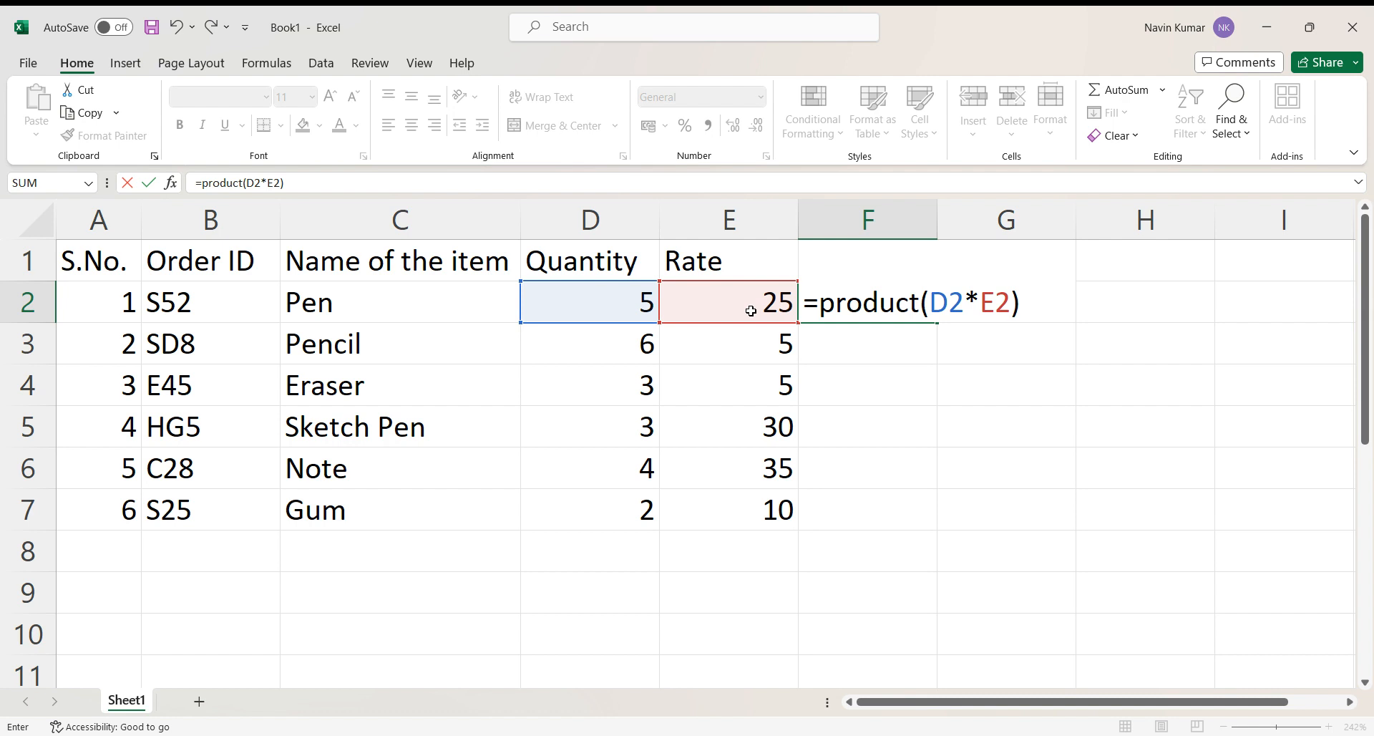
pyautogui.press('Return')
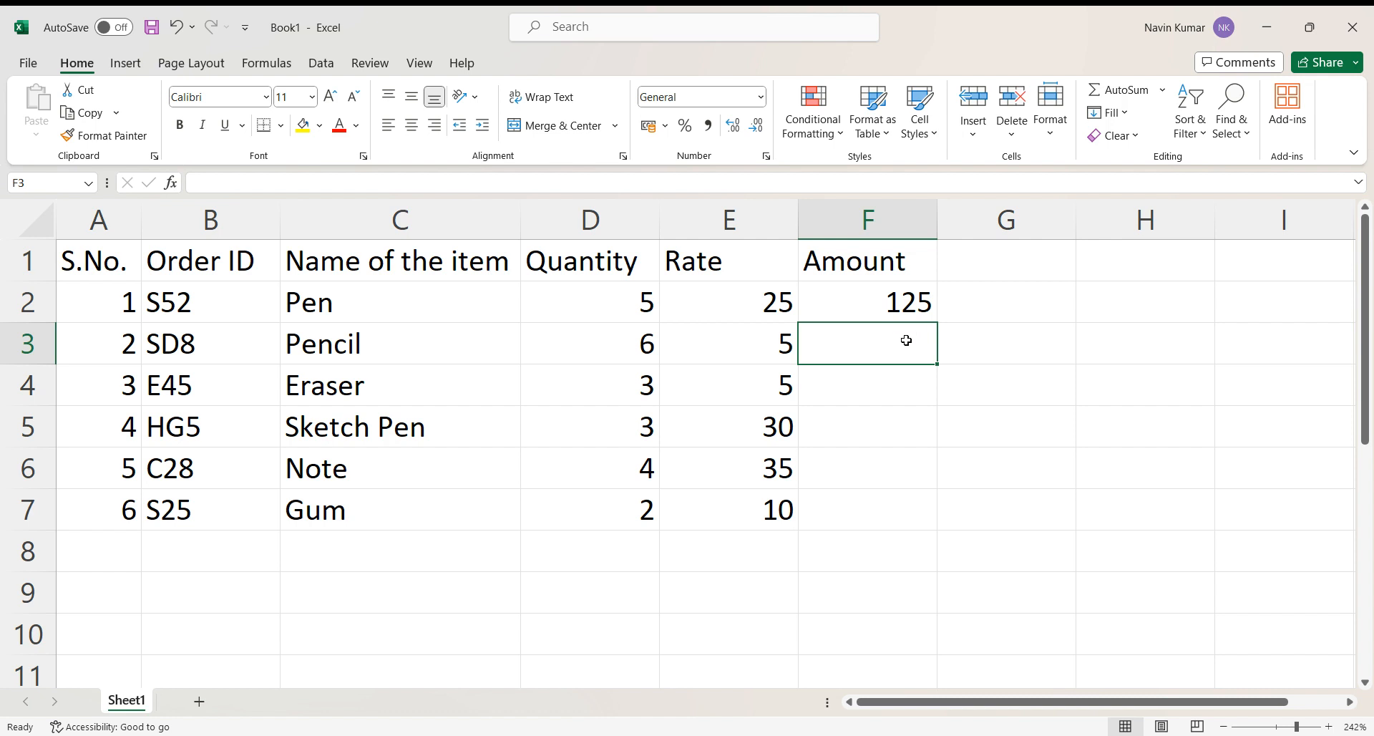
# Fill the amount formula from cell F2 down through F7 for the remaining items
pyautogui.click(906, 311)
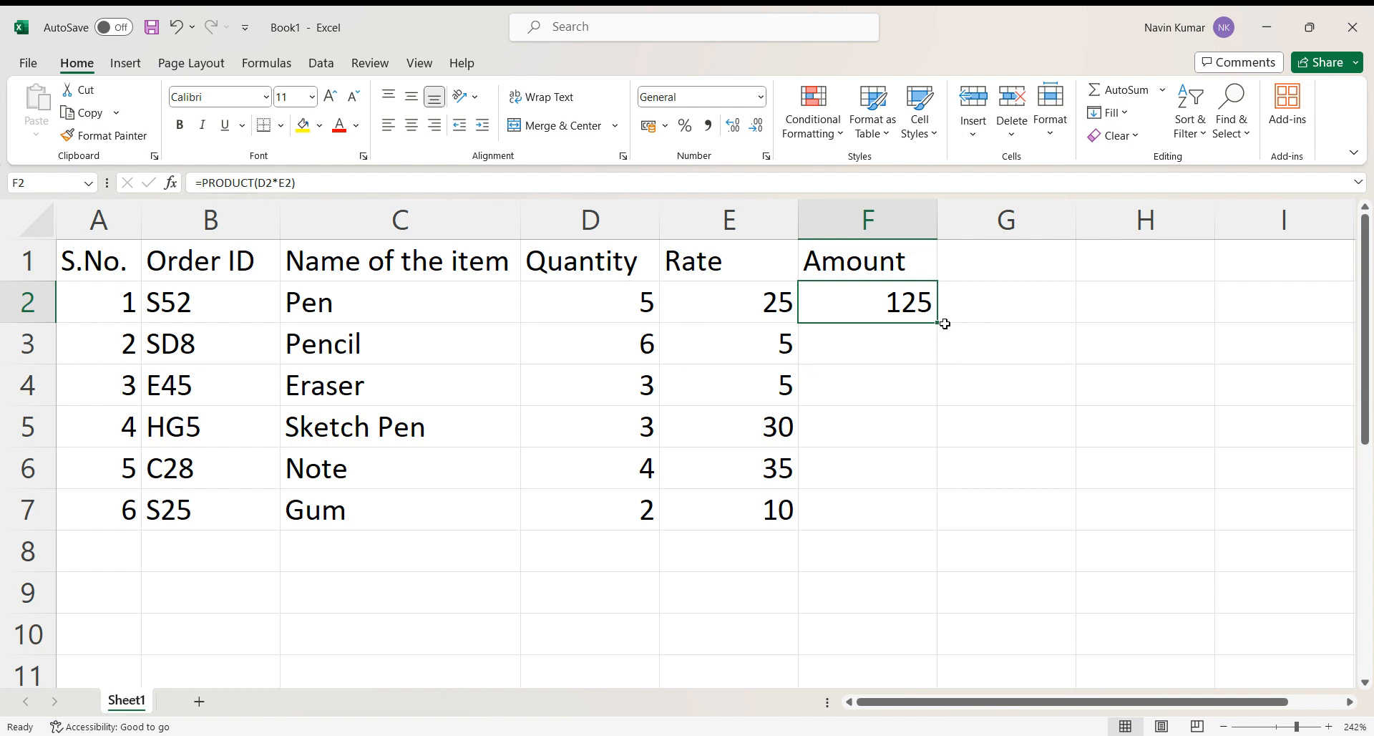
pyautogui.moveTo(936, 322); pyautogui.dragTo(926, 523)
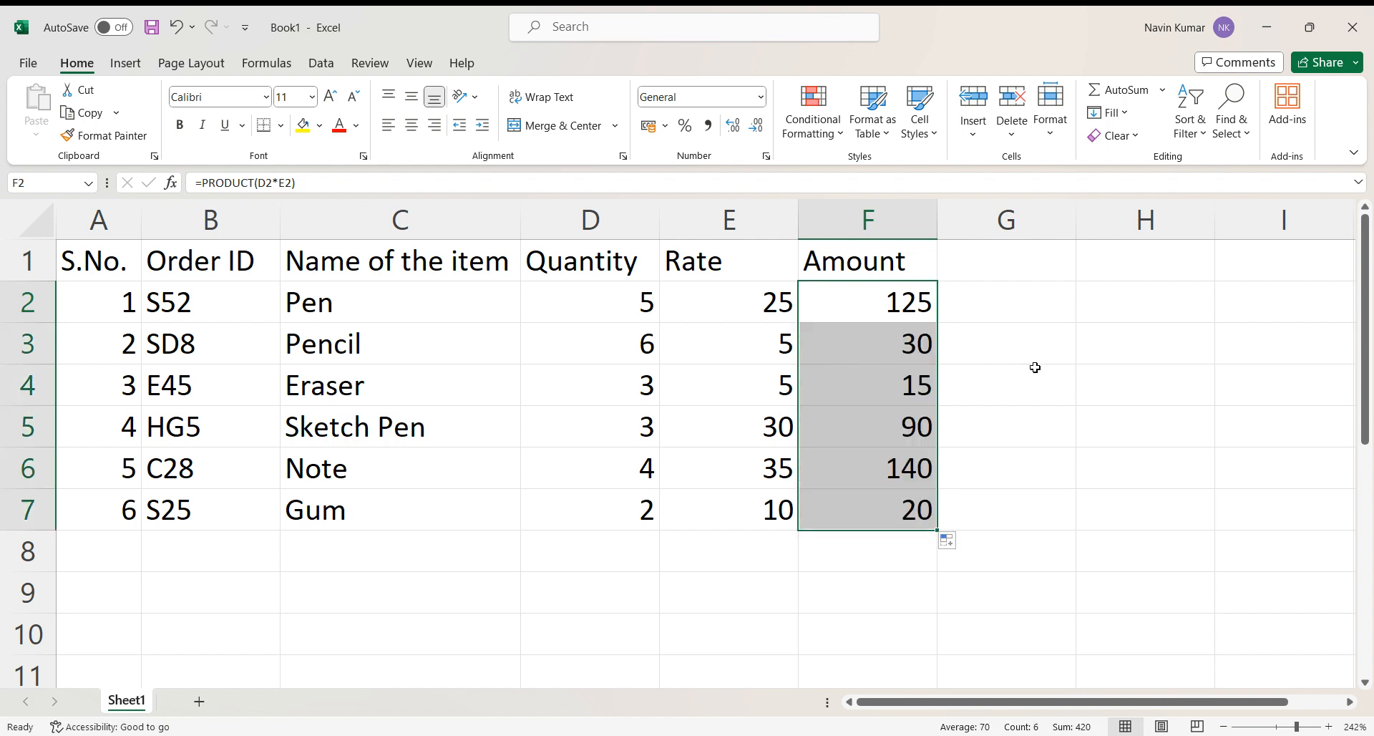
pyautogui.click(1034, 367)
pyautogui.click(909, 301)
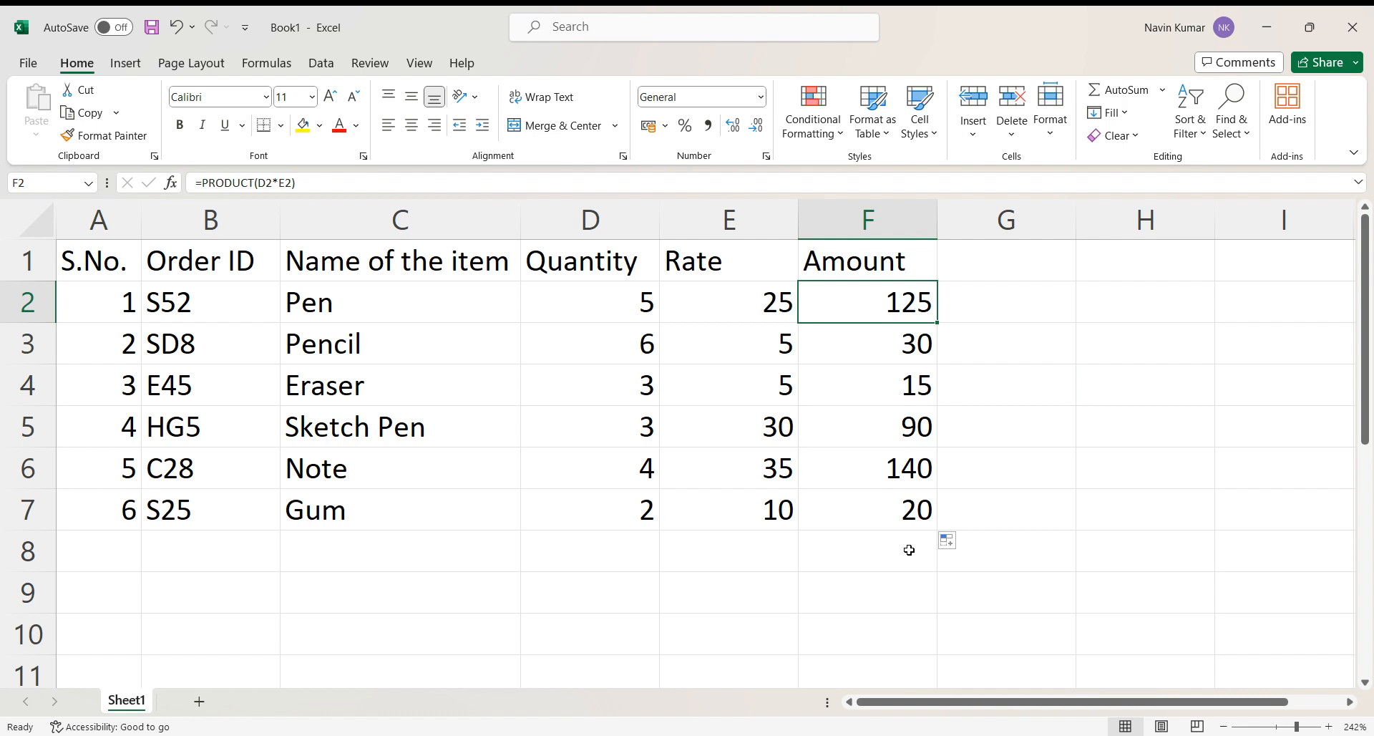
# Change the Sketch Pen rate to 25 and the Note quantity to 6
pyautogui.click(718, 441)
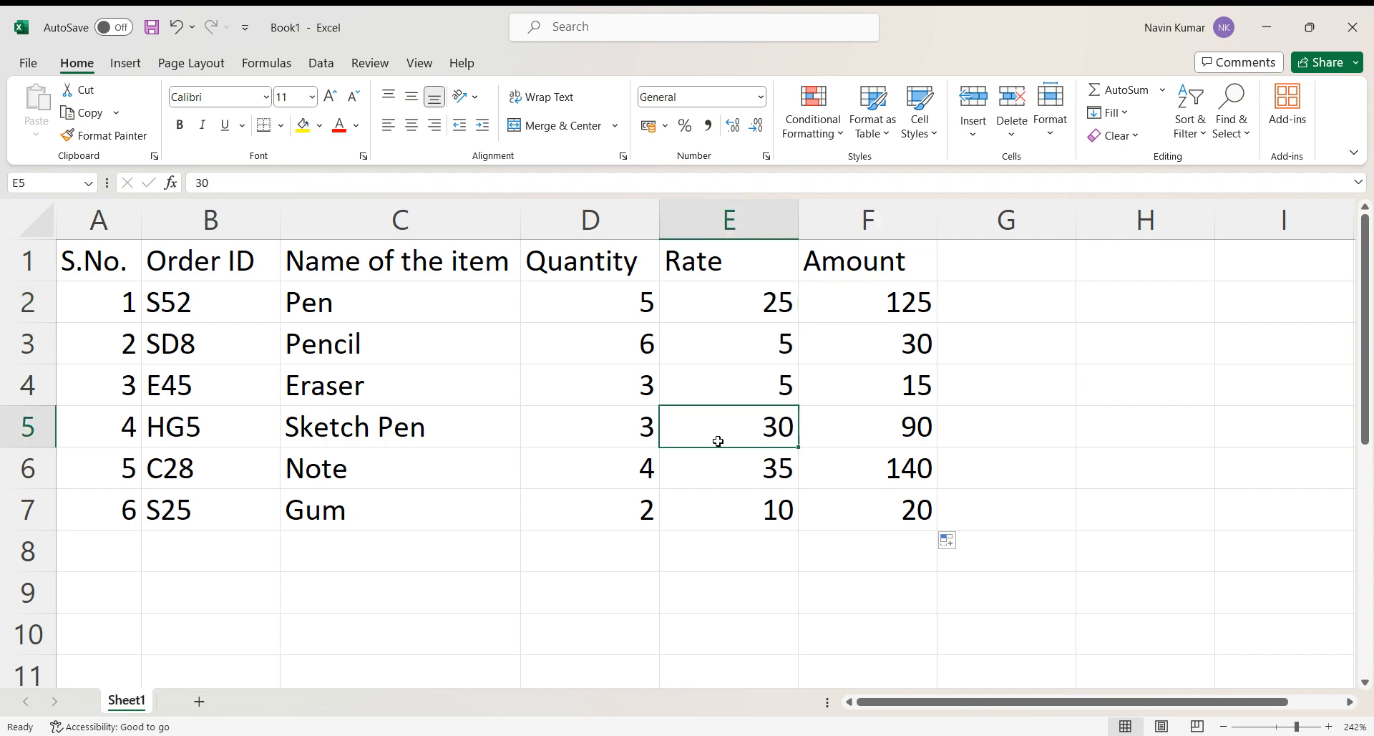
pyautogui.write('25')
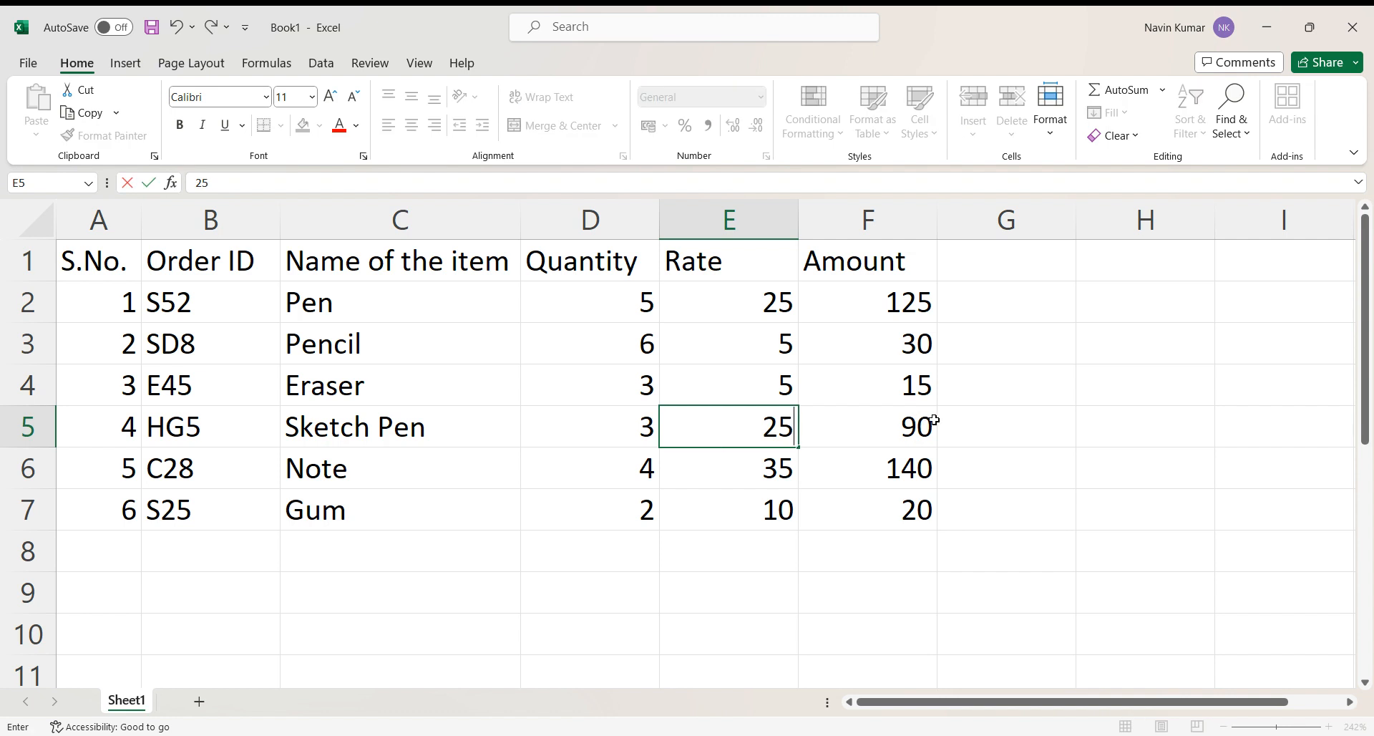
pyautogui.click(989, 417)
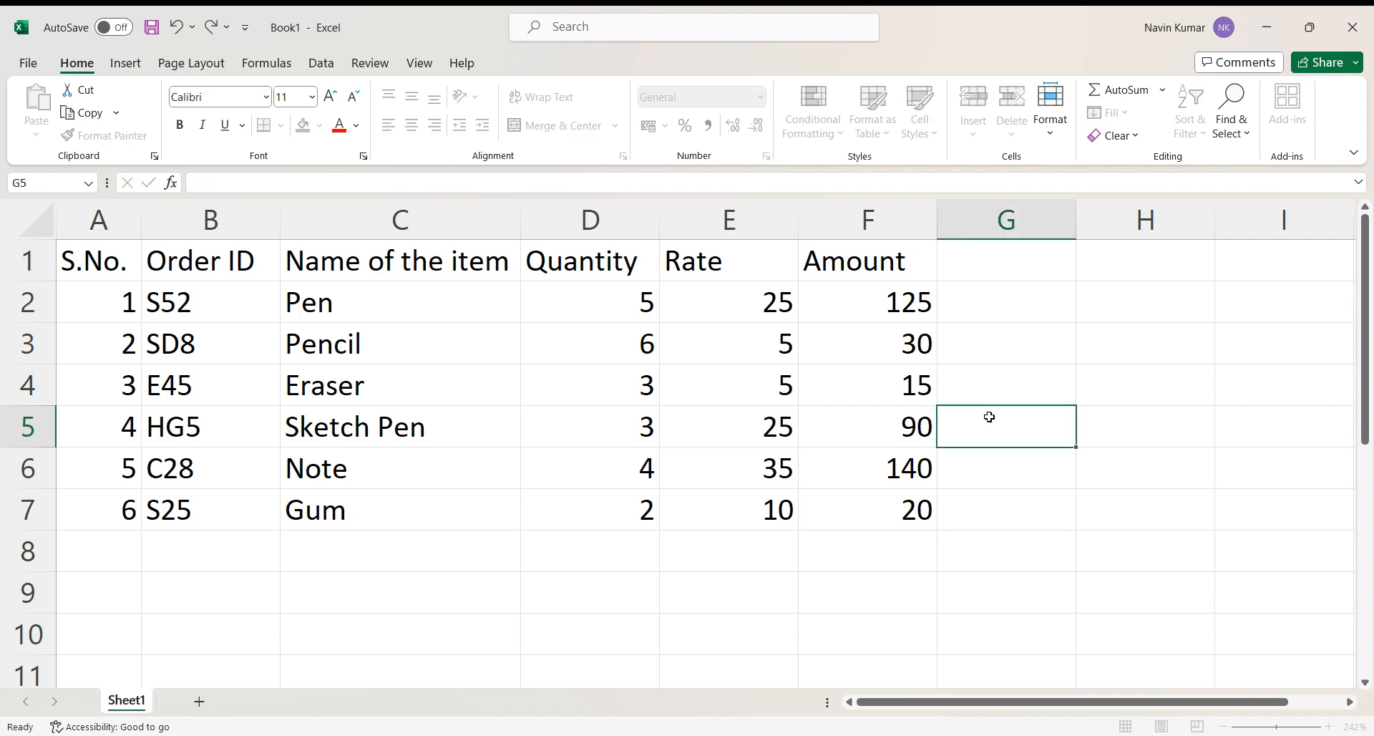
pyautogui.click(631, 478)
pyautogui.write('6')
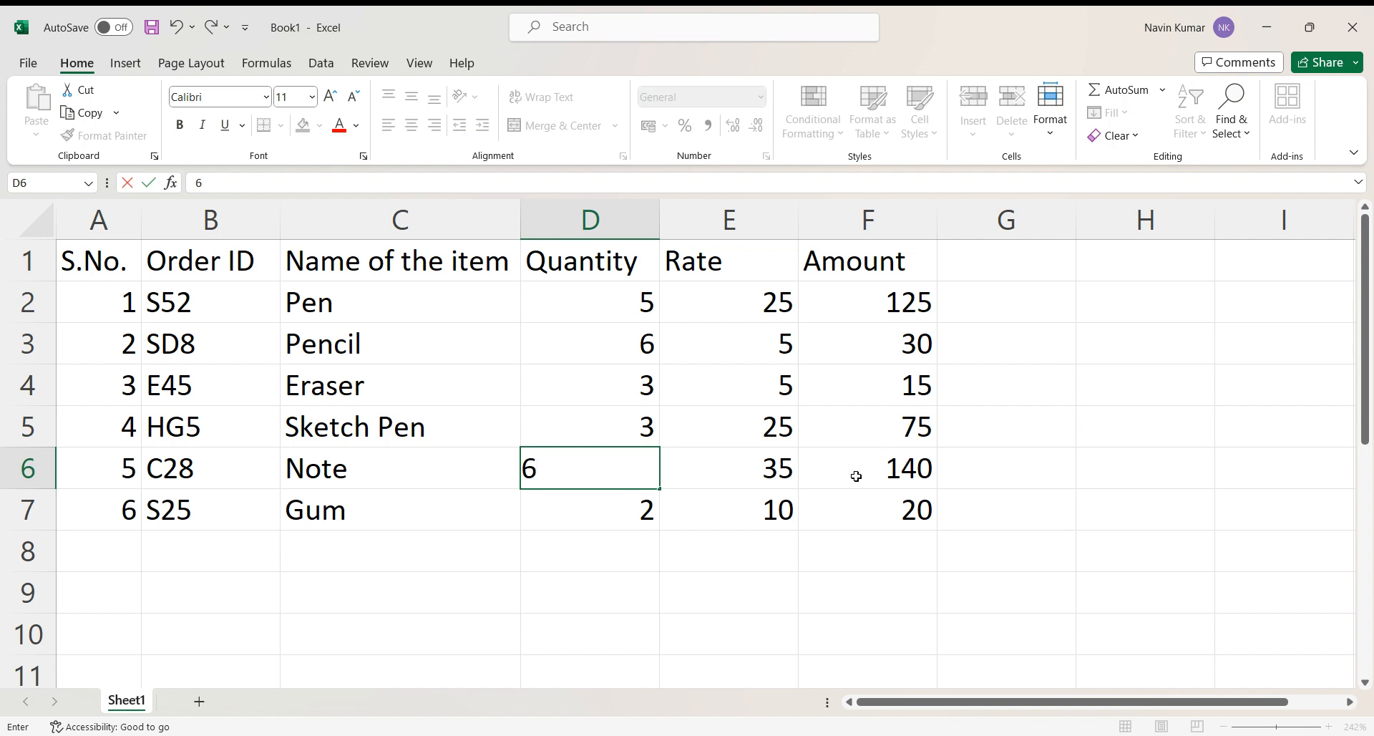
pyautogui.press('Return')
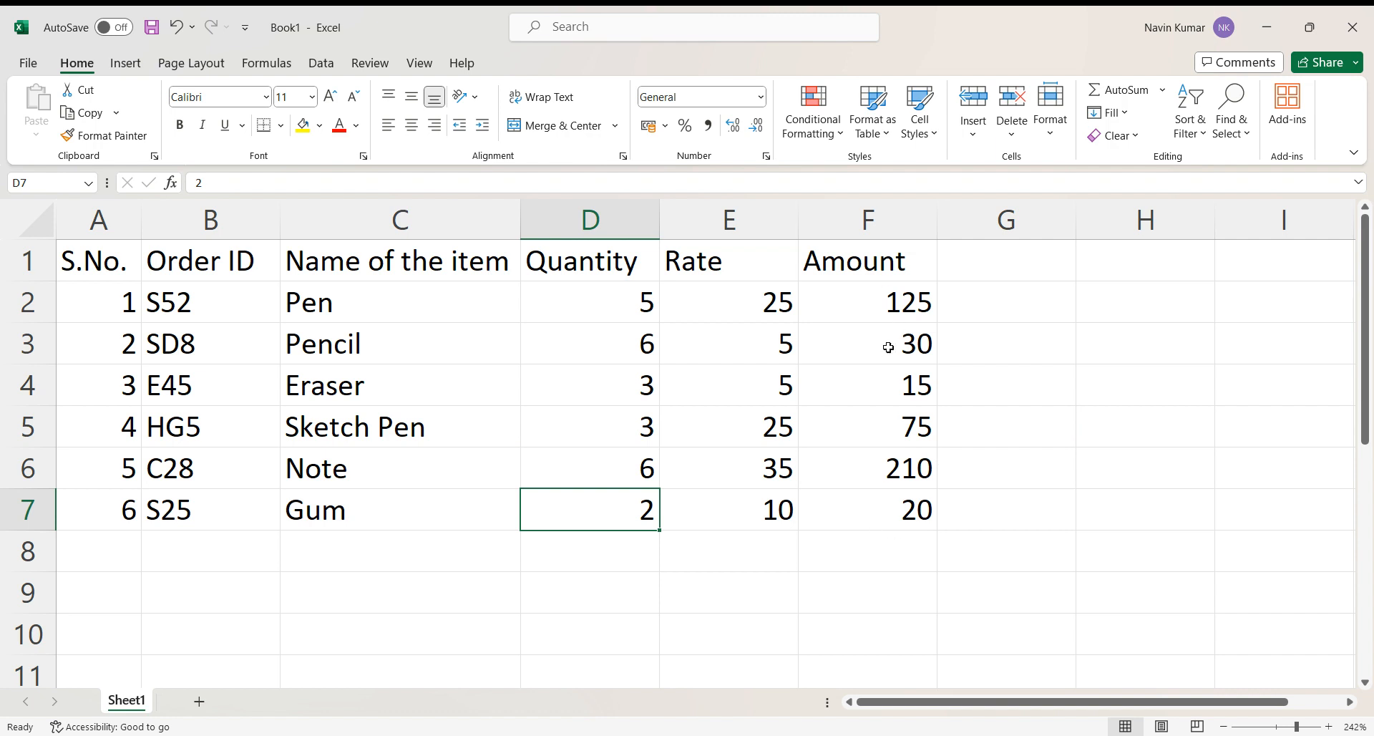
# Label cell E8 as Total and add up the amounts in cell F8 with =sum(F2:F7)
pyautogui.click(771, 547)
pyautogui.write('Total')
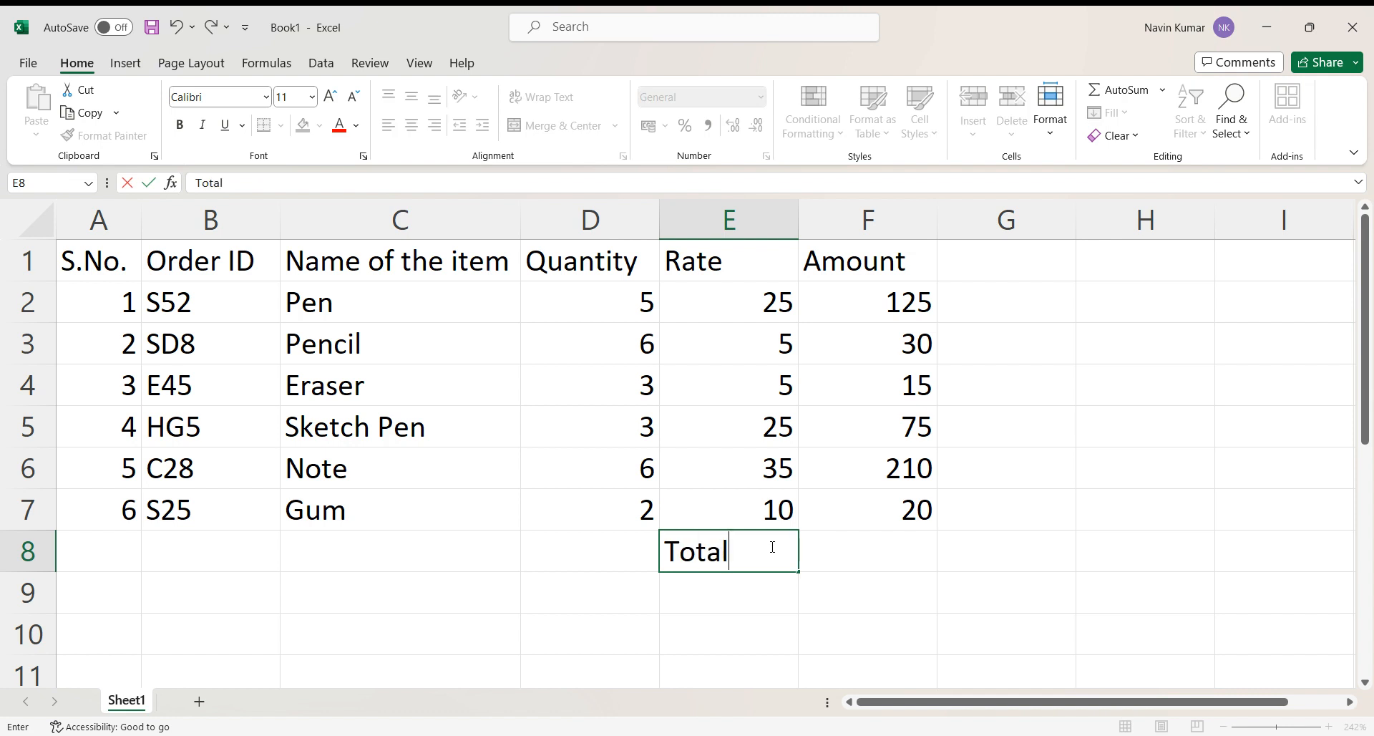
pyautogui.click(880, 544)
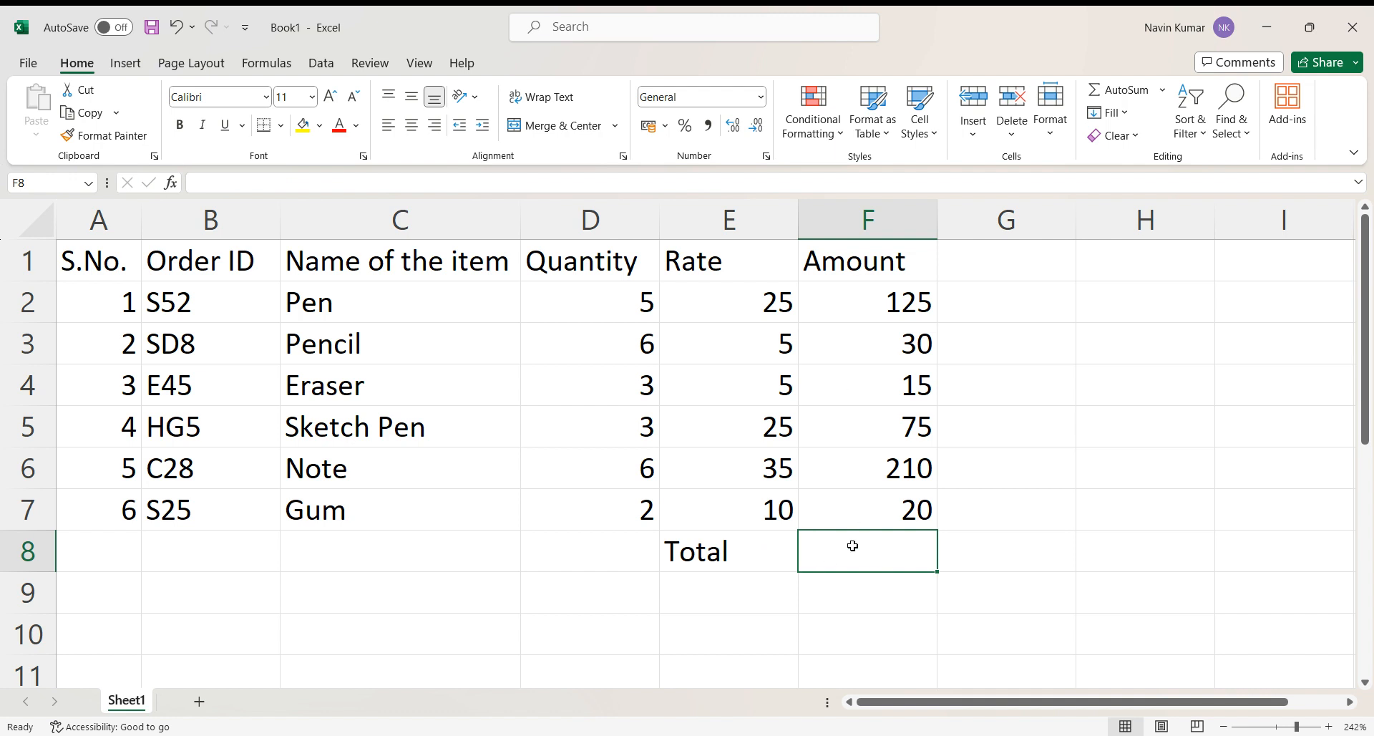
pyautogui.write('=')
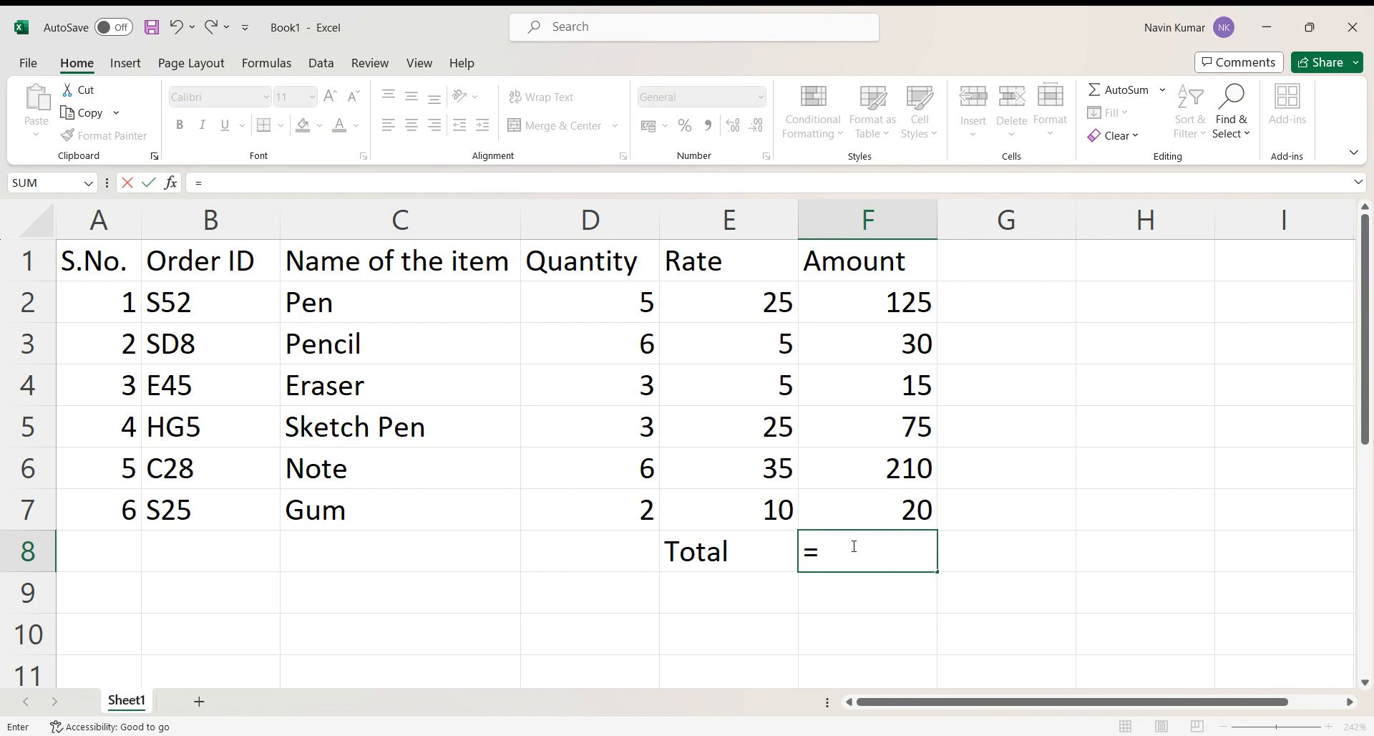
pyautogui.write('sumj')
pyautogui.press('BackSpace')
pyautogui.write('(')
pyautogui.click(909, 306)
pyautogui.moveTo(909, 306); pyautogui.dragTo(892, 502)
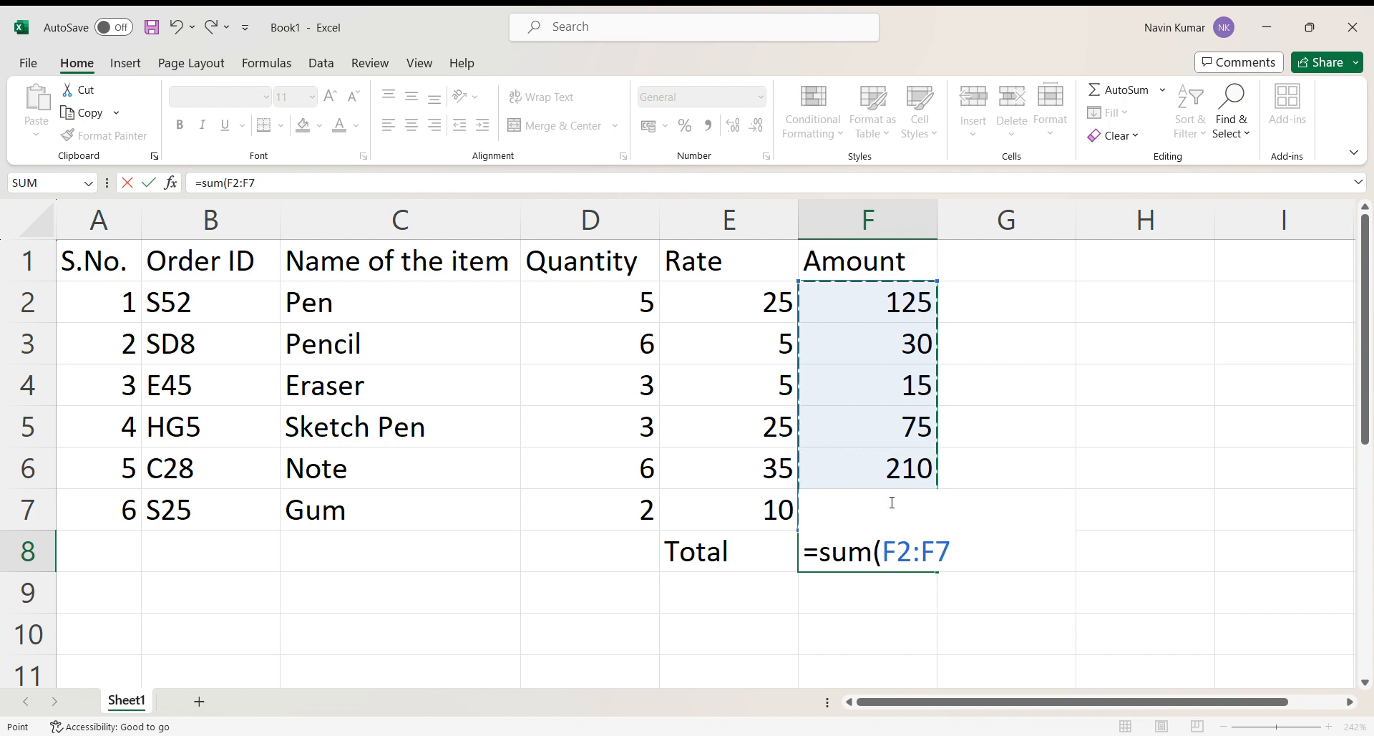
pyautogui.write(')')
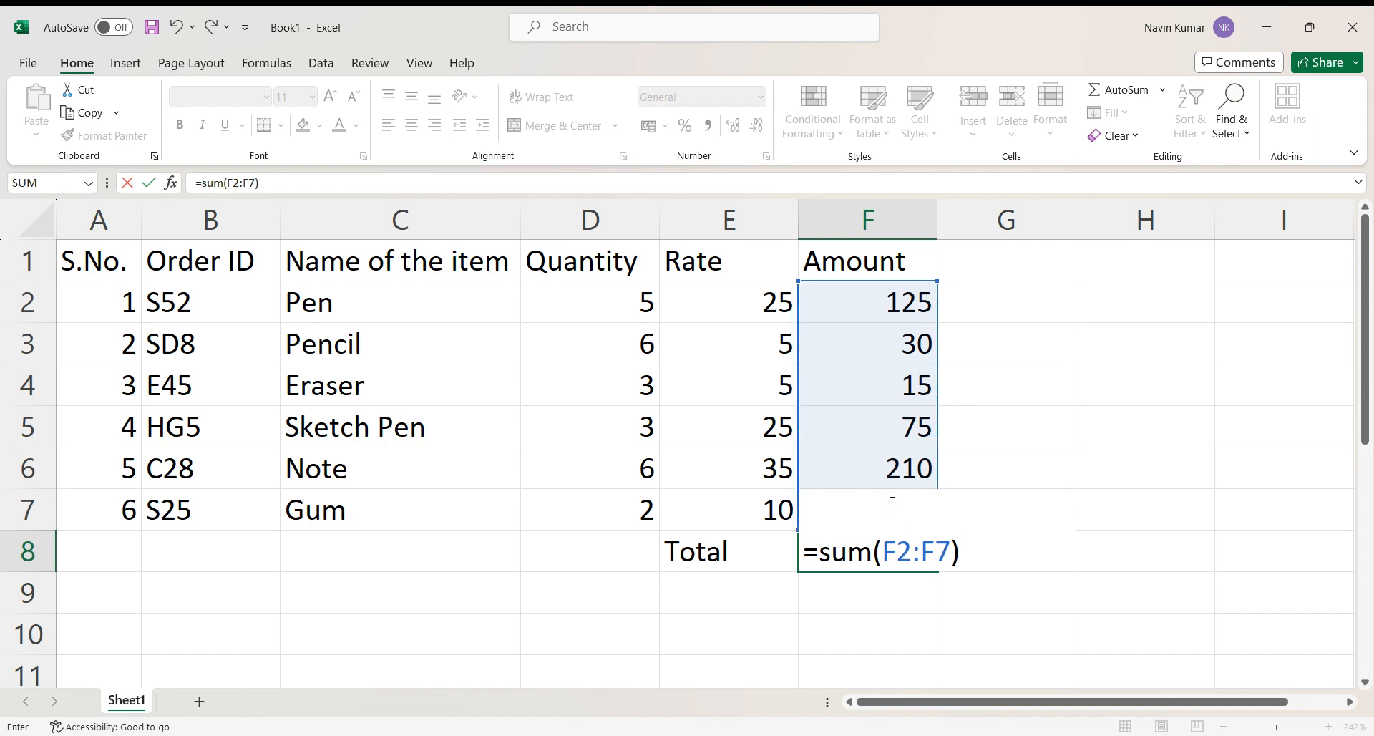
pyautogui.press('Return')
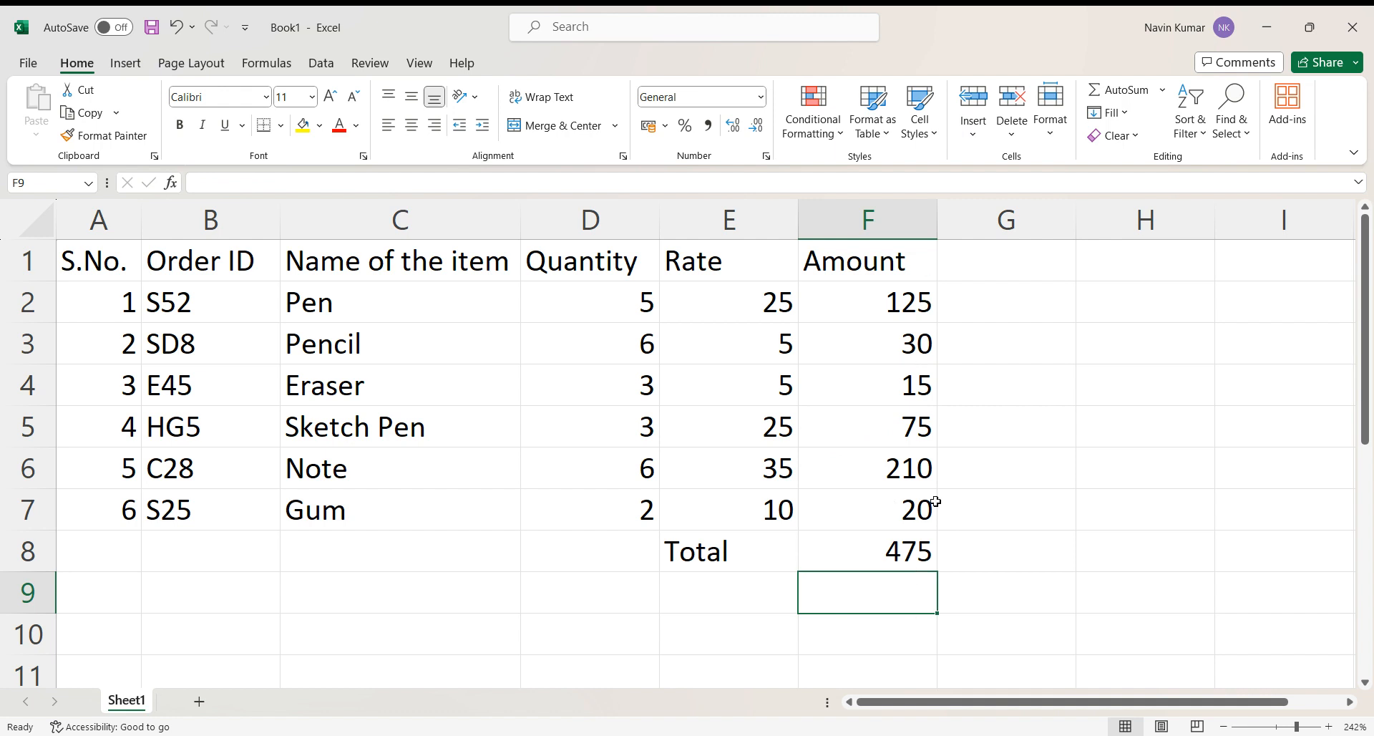
pyautogui.click(895, 552)
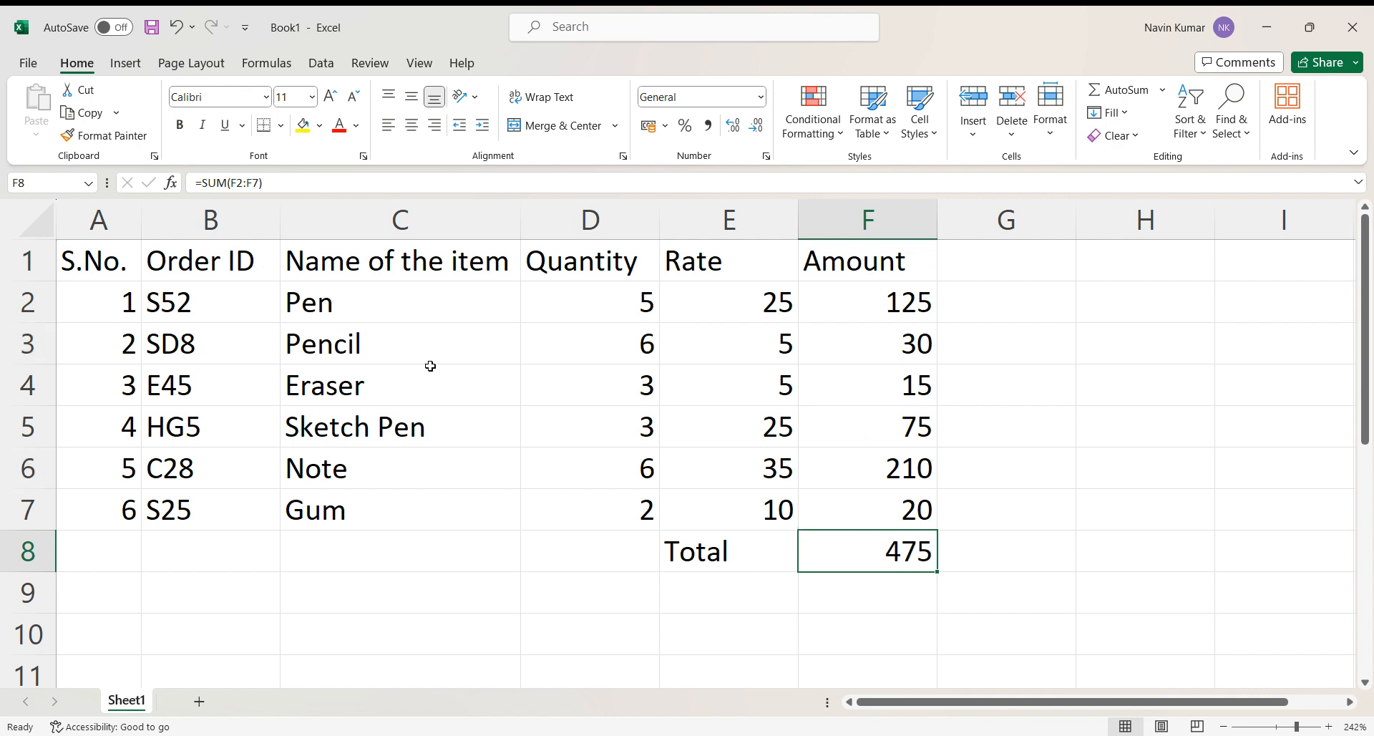
# Change the Pencil quantity in cell D3 to 3
pyautogui.click(597, 349)
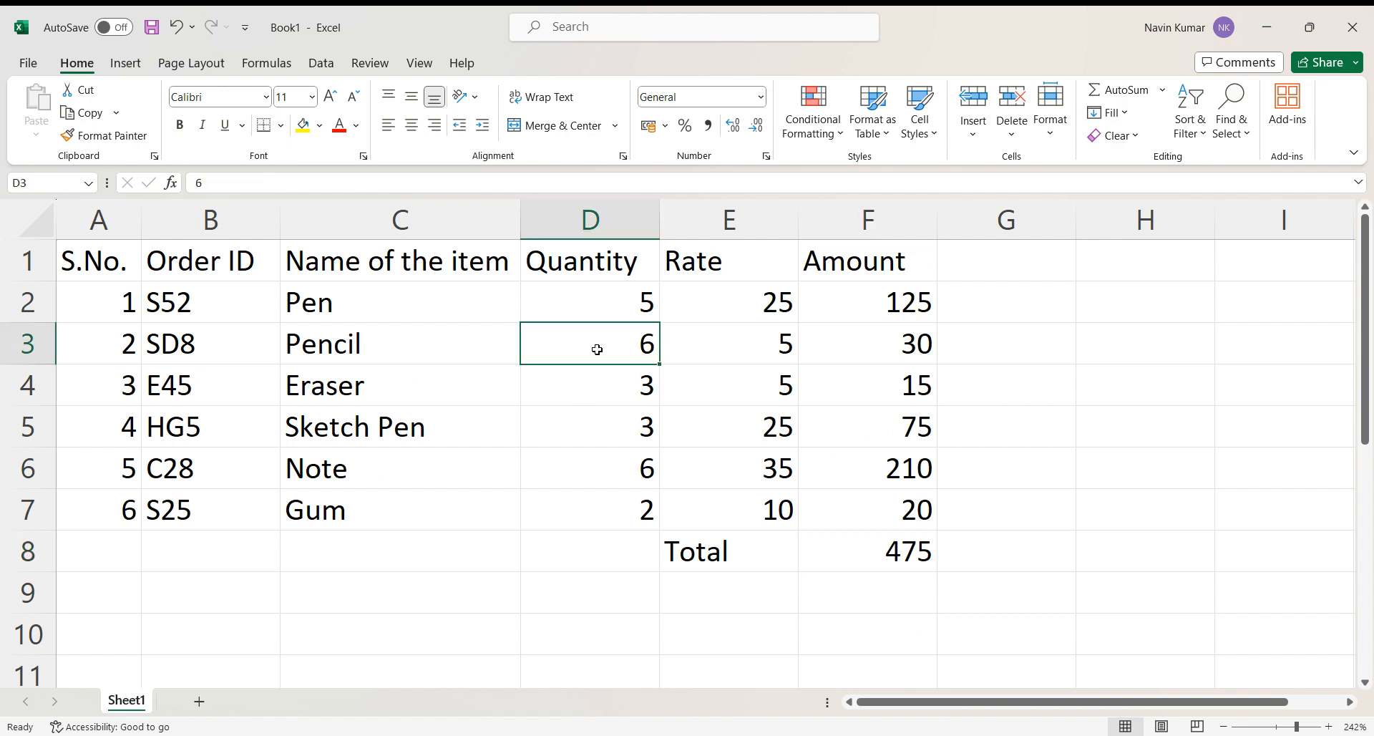
pyautogui.write('3')
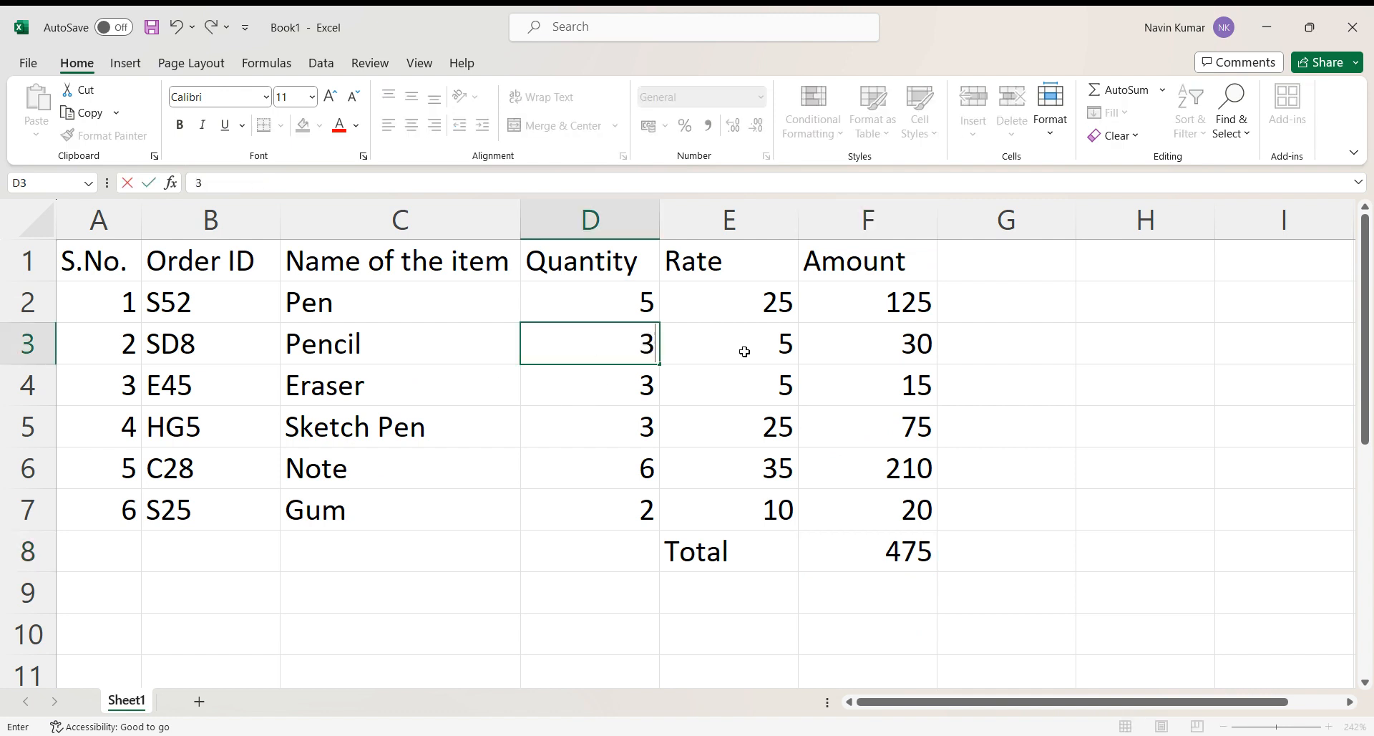
pyautogui.click(1010, 320)
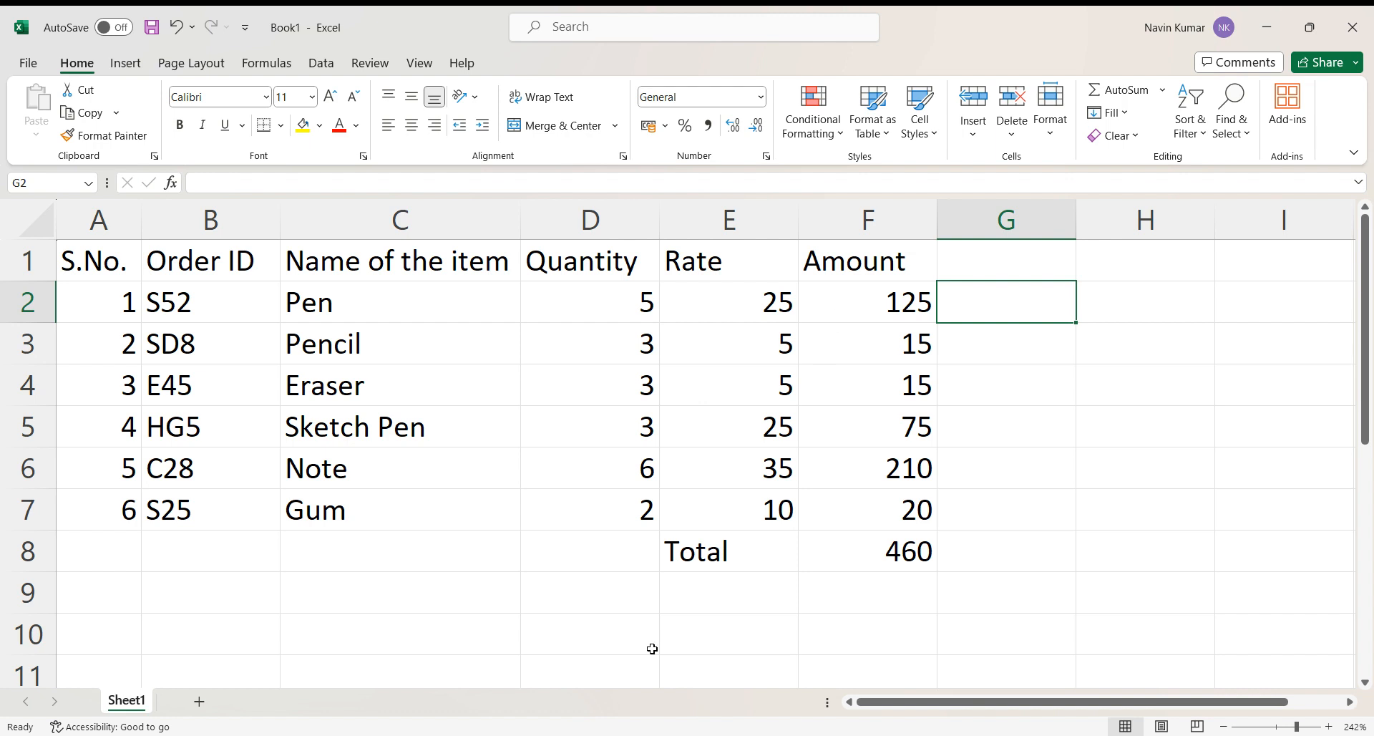
# Count the quantity entries D2 to D7 in cell D8 with the COUNT function
pyautogui.click(630, 551)
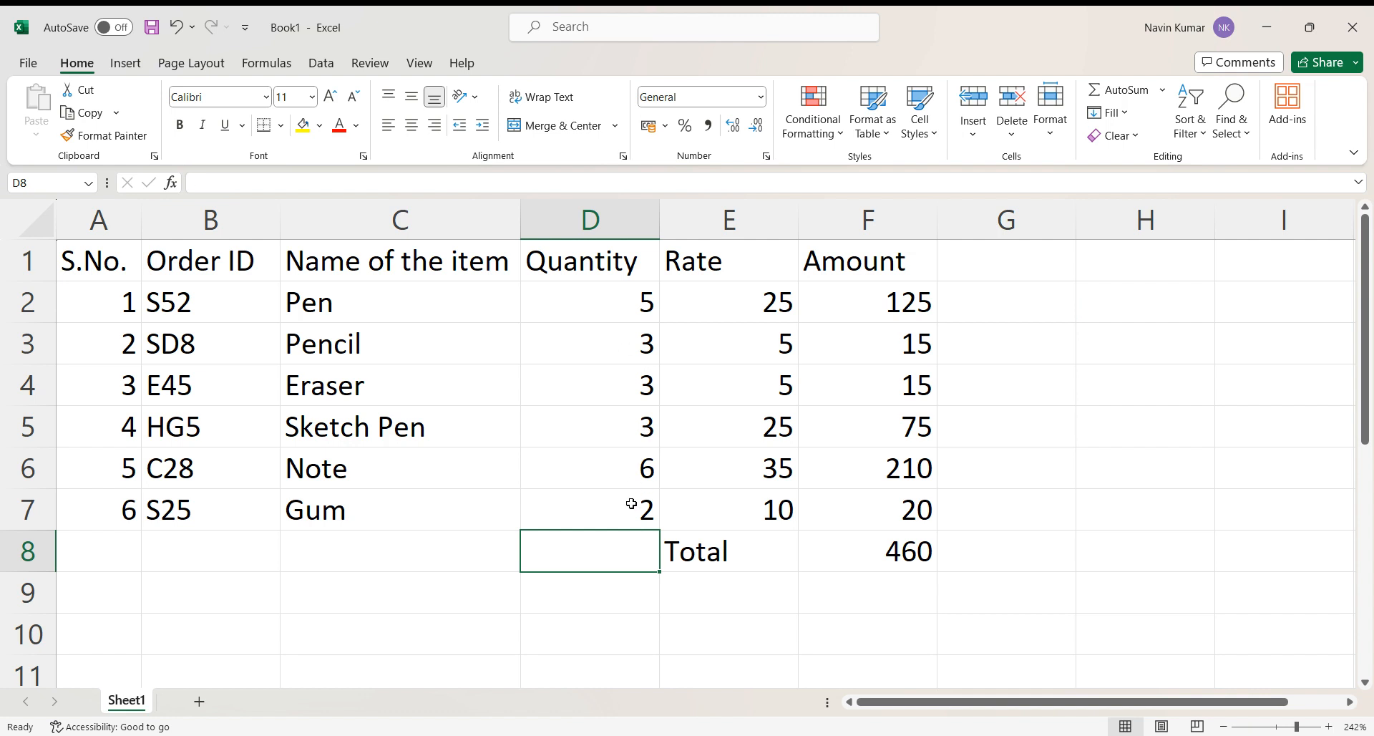
pyautogui.write('=coun')
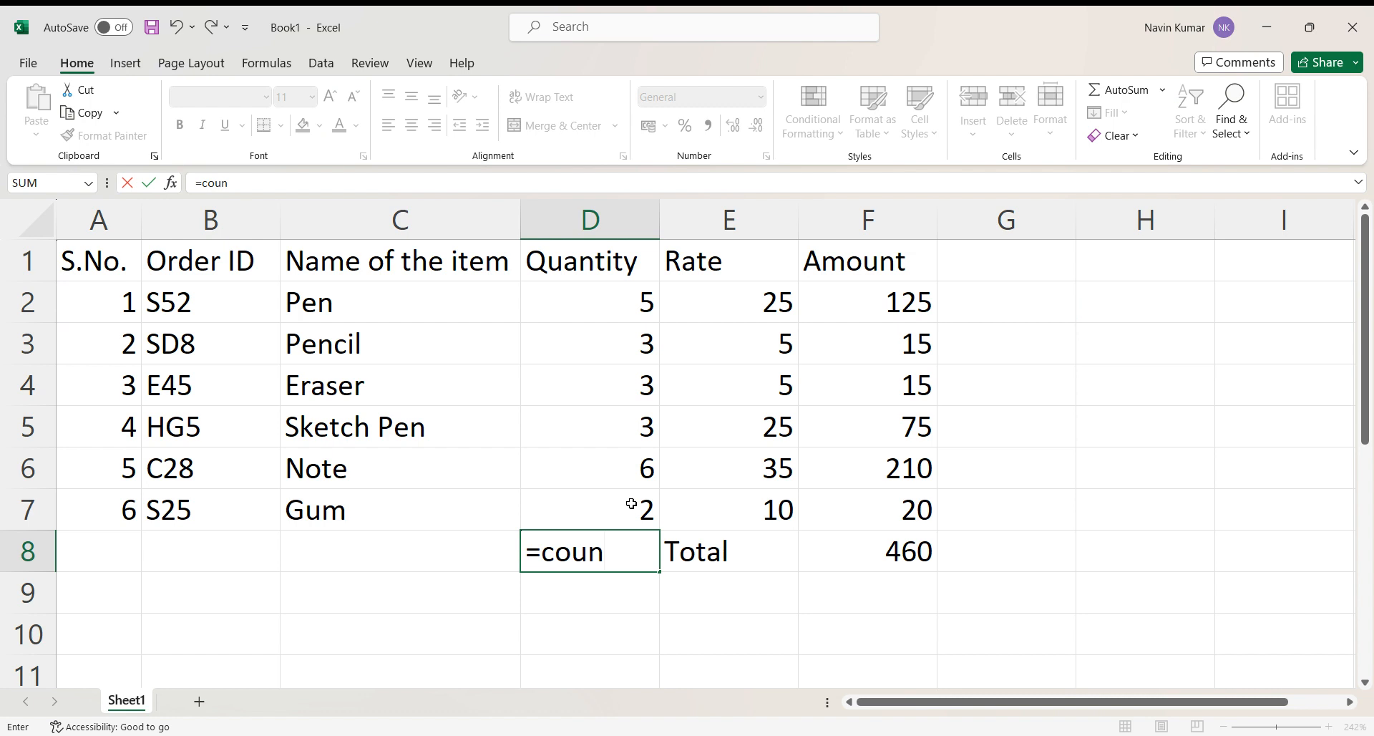
pyautogui.write('t(')
pyautogui.moveTo(609, 292); pyautogui.dragTo(590, 512)
pyautogui.write(')')
pyautogui.press('Return')
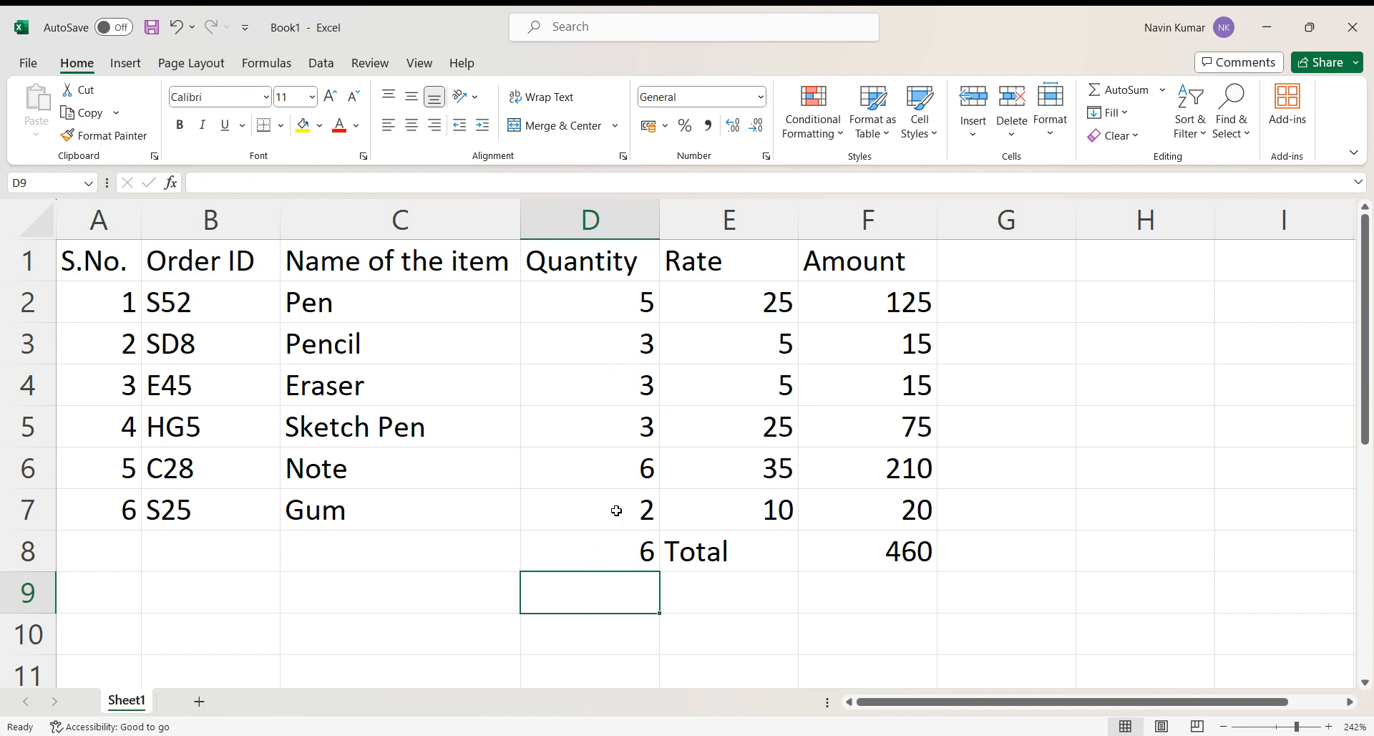
# Clear the count formula from cell D8
pyautogui.click(624, 560)
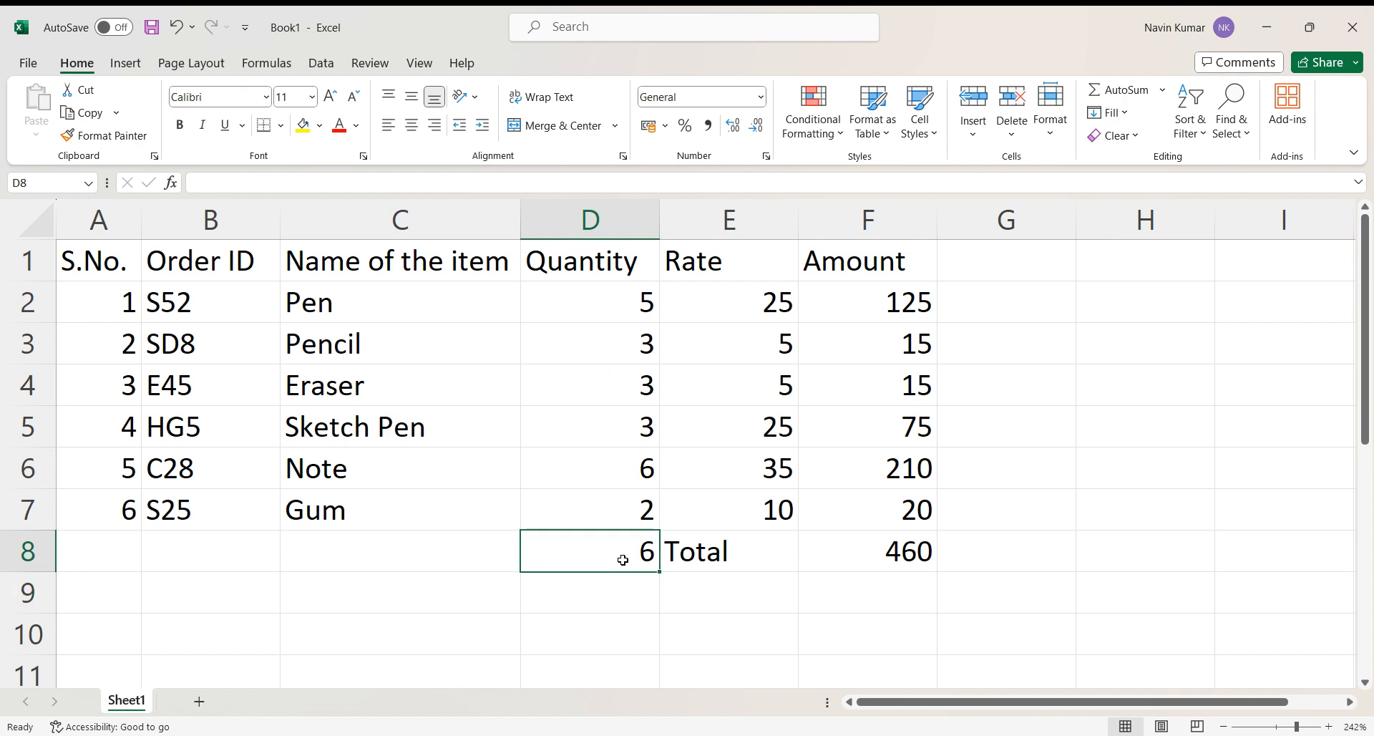
pyautogui.press('BackSpace')
pyautogui.click(1091, 427)
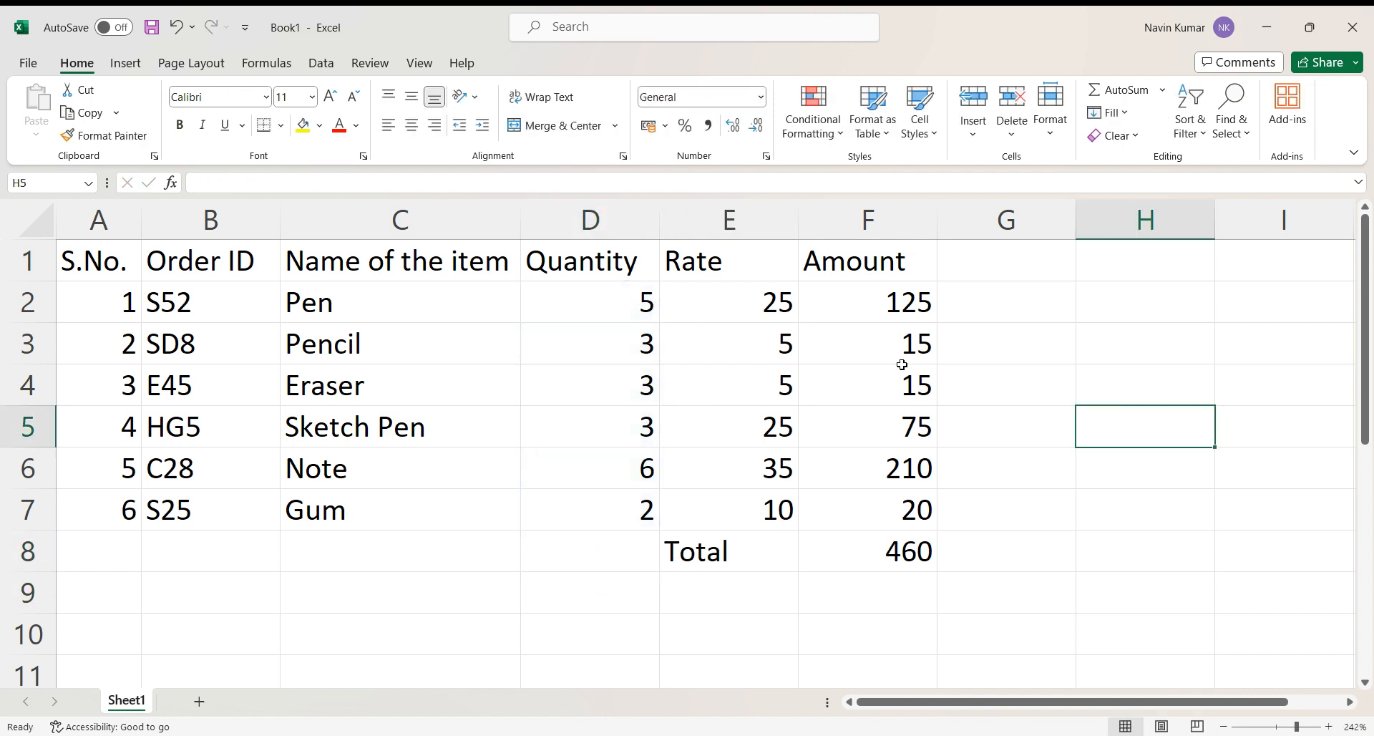
# Start a formula in cell G5 and look through the list of available functions
pyautogui.click(1029, 427)
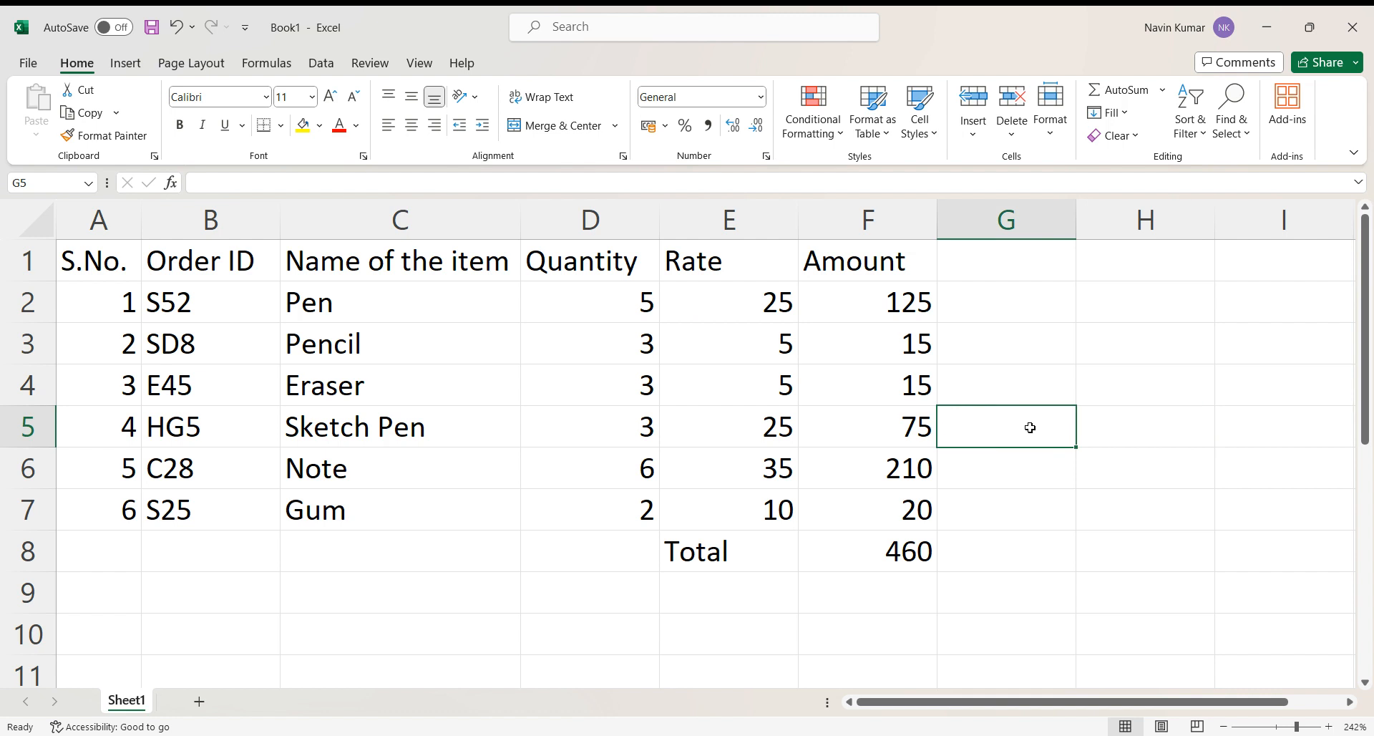
pyautogui.write('=')
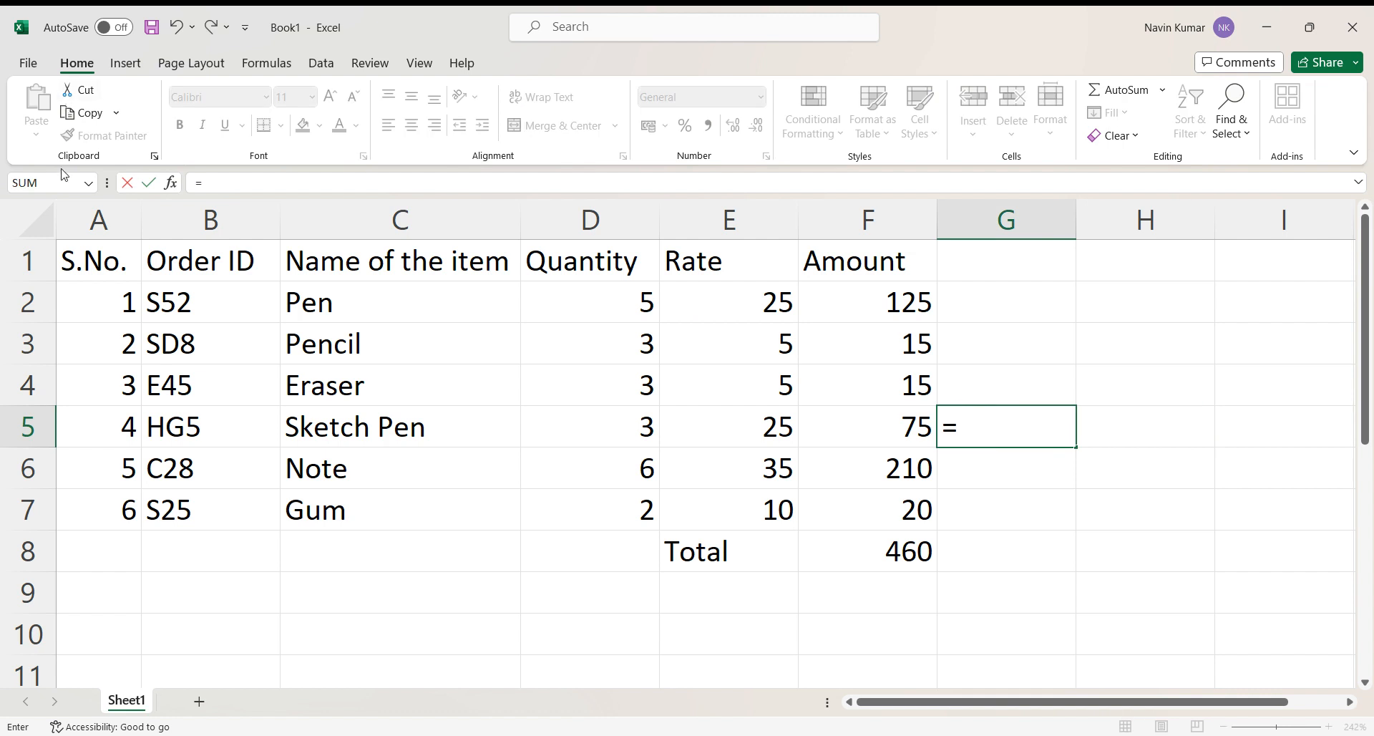
pyautogui.click(89, 184)
pyautogui.click(52, 232)
pyautogui.scroll(4, 47, 184)
pyautogui.scroll(-9, 47, 184)
pyautogui.scroll(4, 47, 183)
pyautogui.scroll(5, 47, 183)
pyautogui.scroll(-9, 47, 183)
pyautogui.scroll(6, 10, 184)
pyautogui.scroll(-6, 107, 383)
pyautogui.scroll(9, 1010, 361)
# Clear the Total label in cell E8, the sum in F8 and the leftover formula entry in G5
pyautogui.click(746, 542)
pyautogui.press('BackSpace')
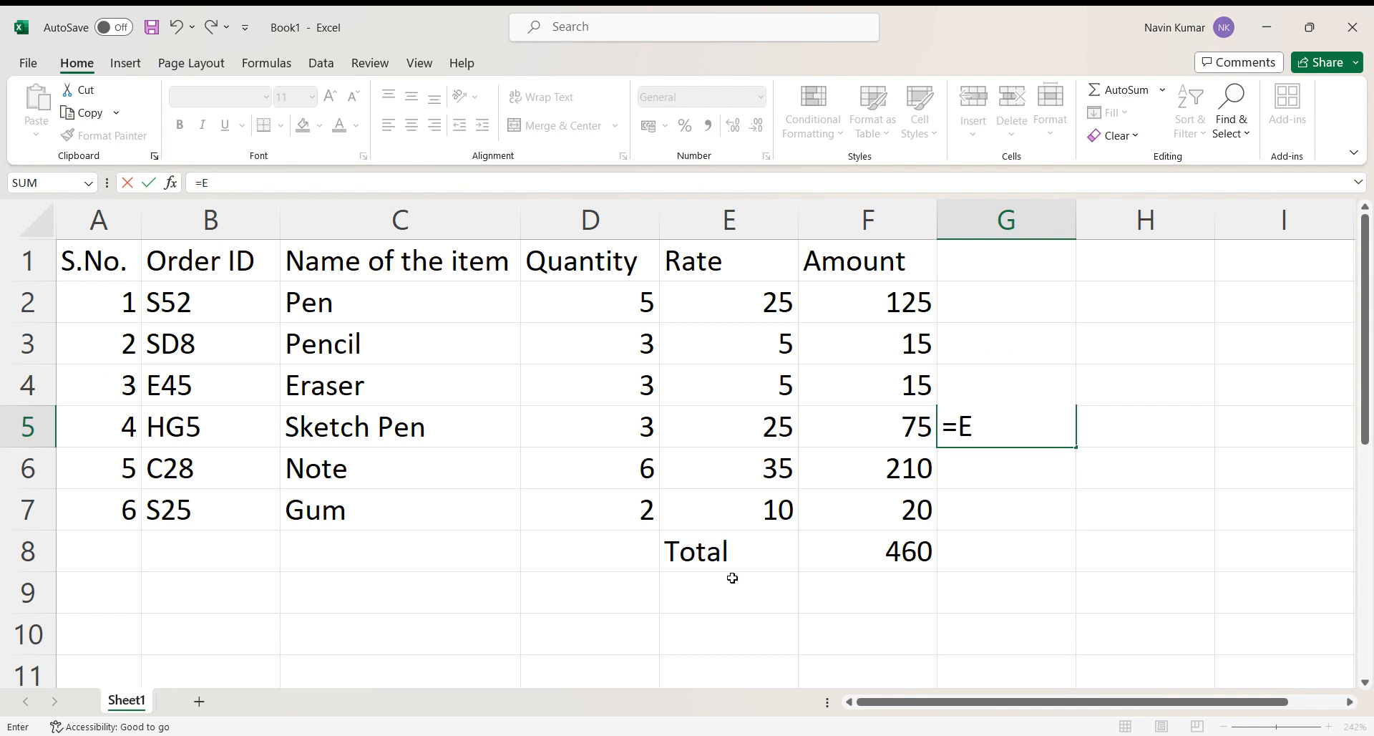
pyautogui.click(831, 538)
pyautogui.press('BackSpace')
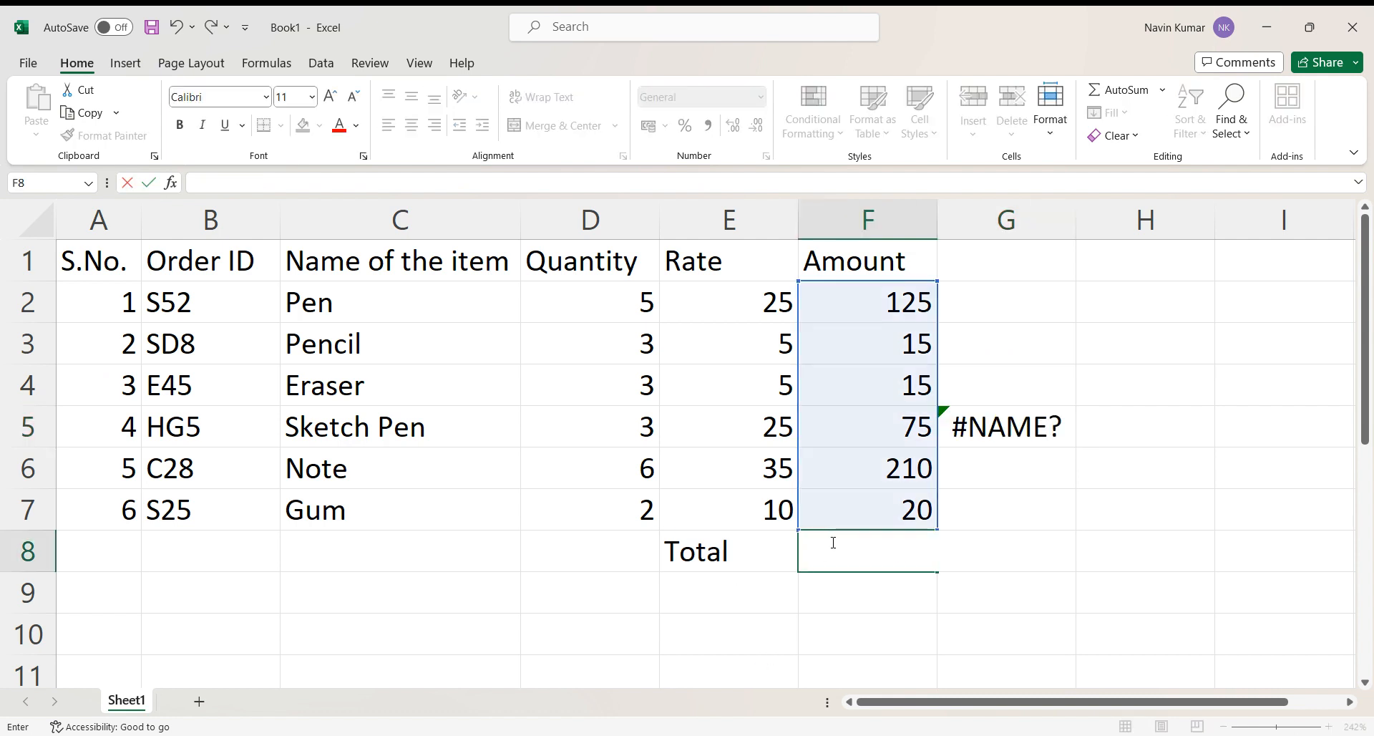
pyautogui.click(1041, 424)
pyautogui.write('=E')
pyautogui.press('BackSpace')
pyautogui.press('BackSpace')
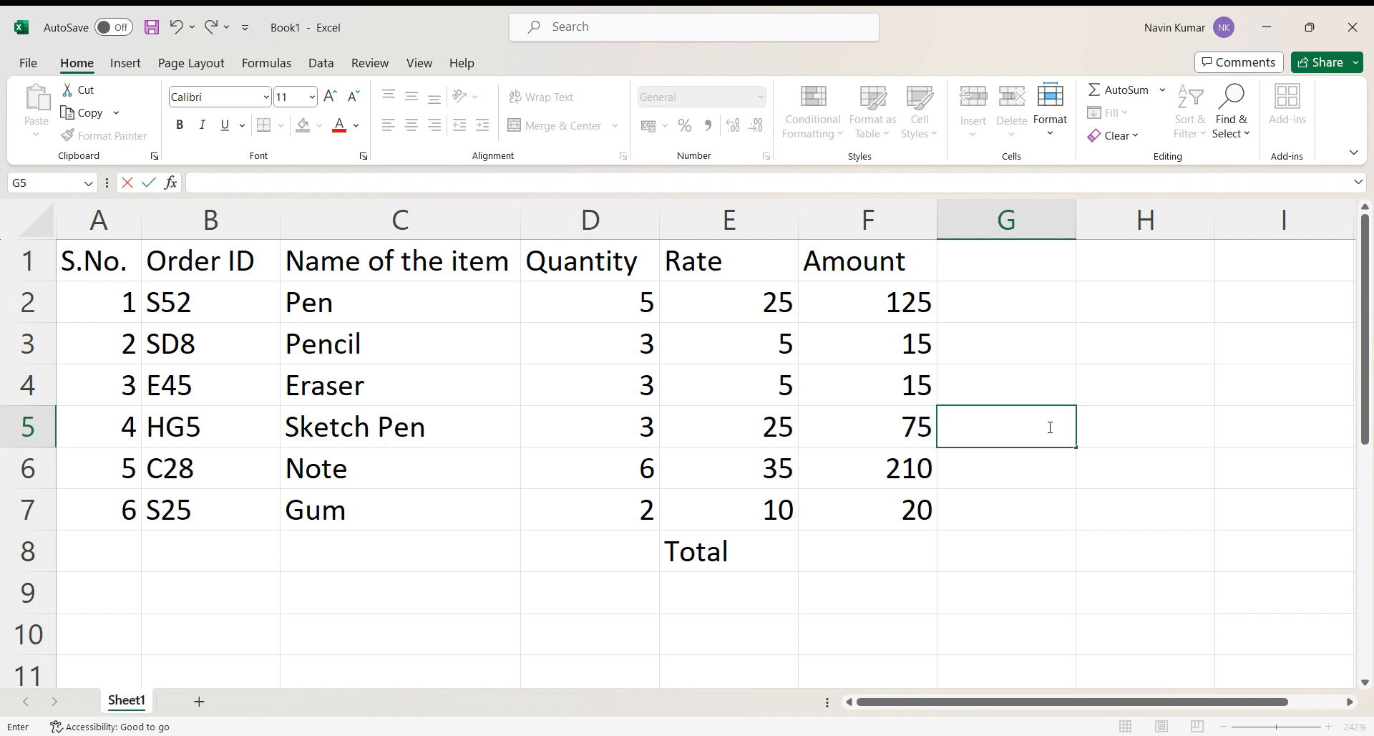
pyautogui.click(781, 552)
pyautogui.press('BackSpace')
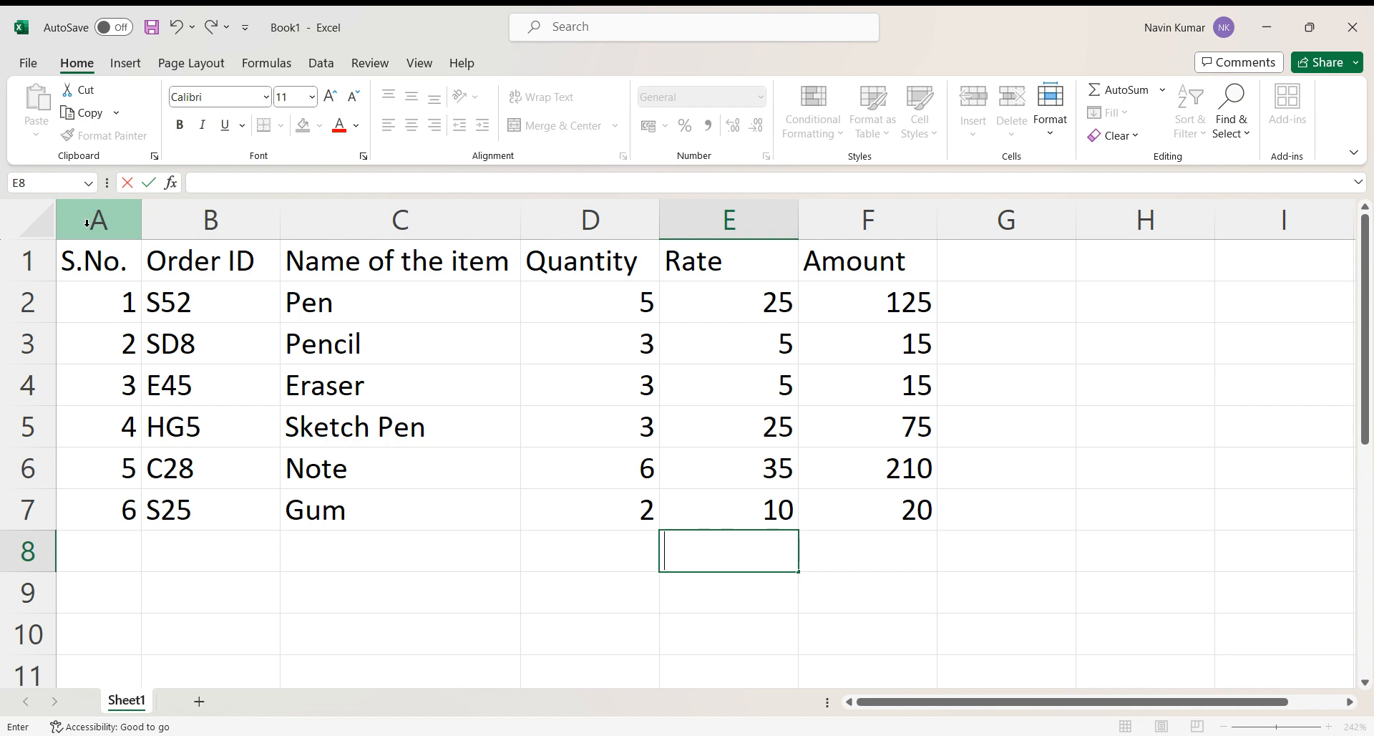
# Sort columns A to F by Name of the item on cell values, from A to Z, with the header row excluded
pyautogui.moveTo(87, 223); pyautogui.dragTo(846, 212)
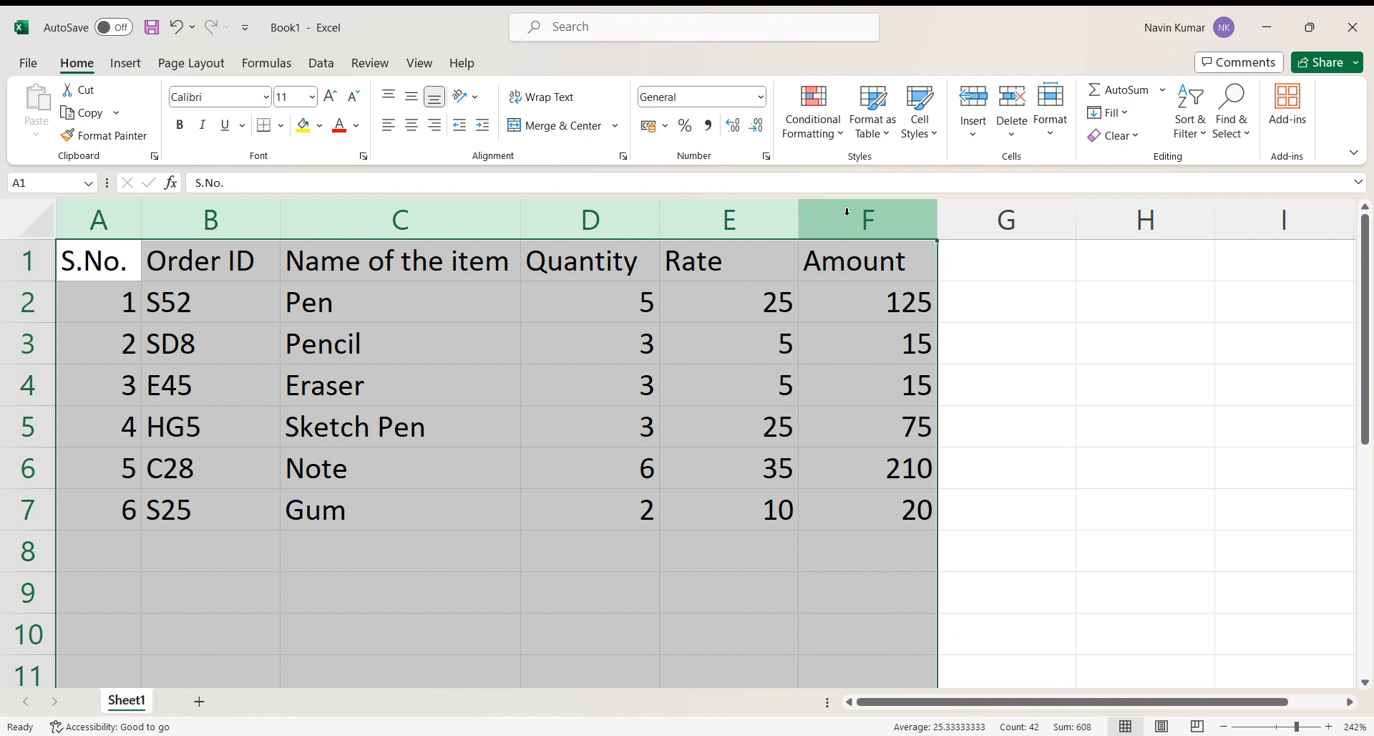
pyautogui.click(1203, 126)
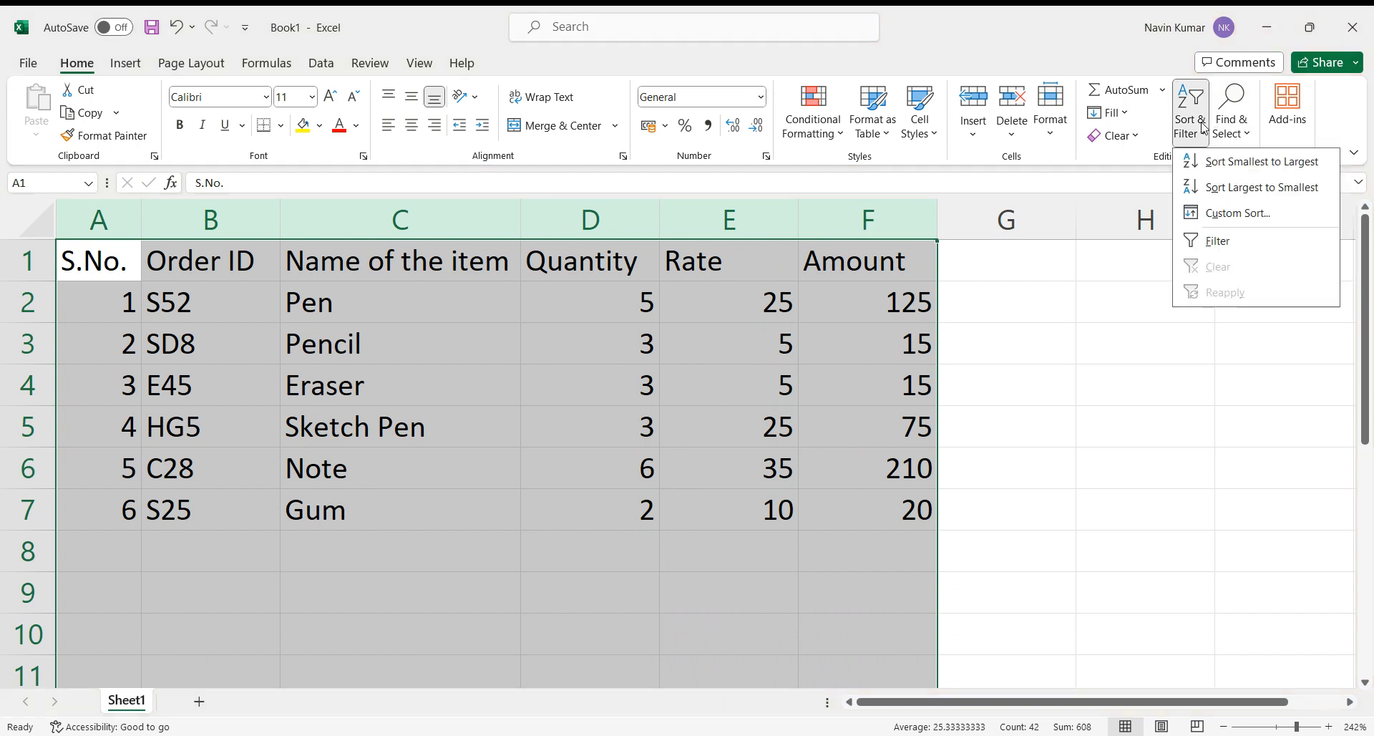
pyautogui.click(1221, 215)
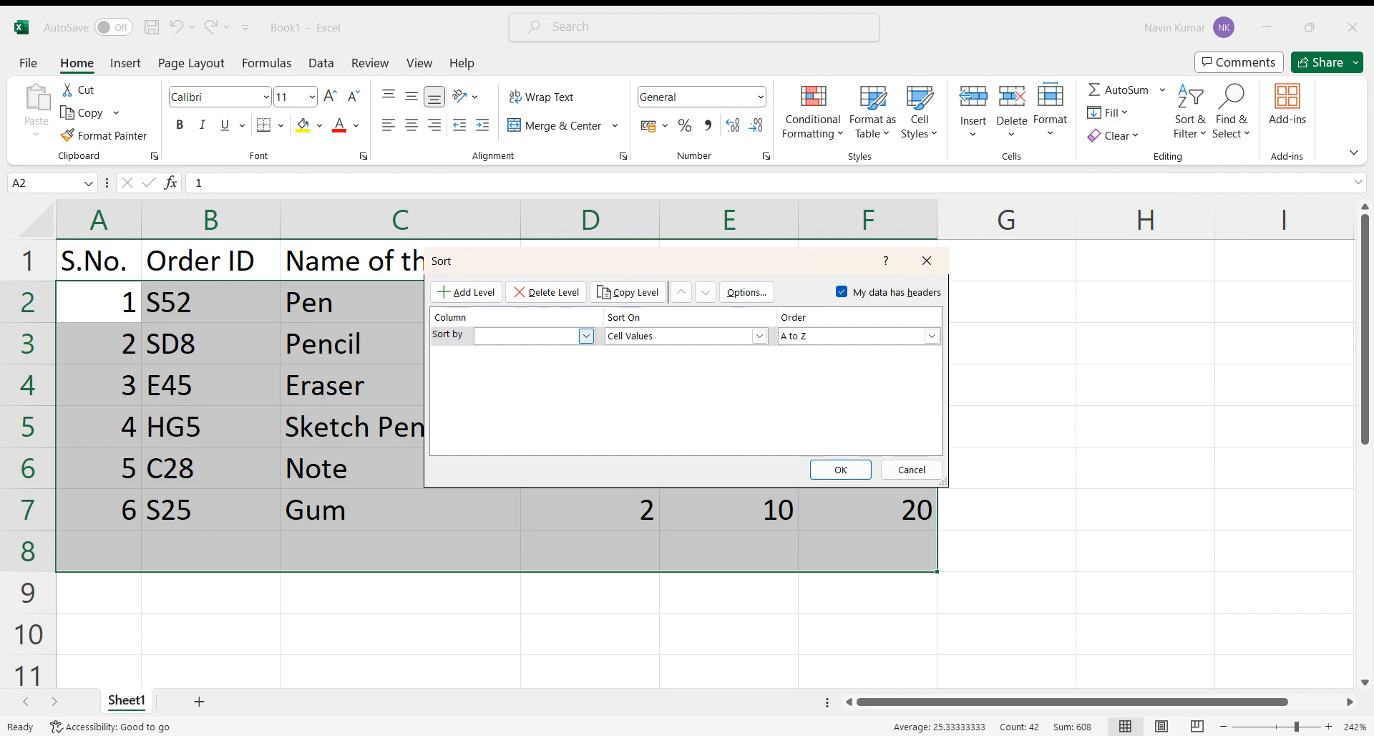
pyautogui.click(586, 335)
pyautogui.click(569, 378)
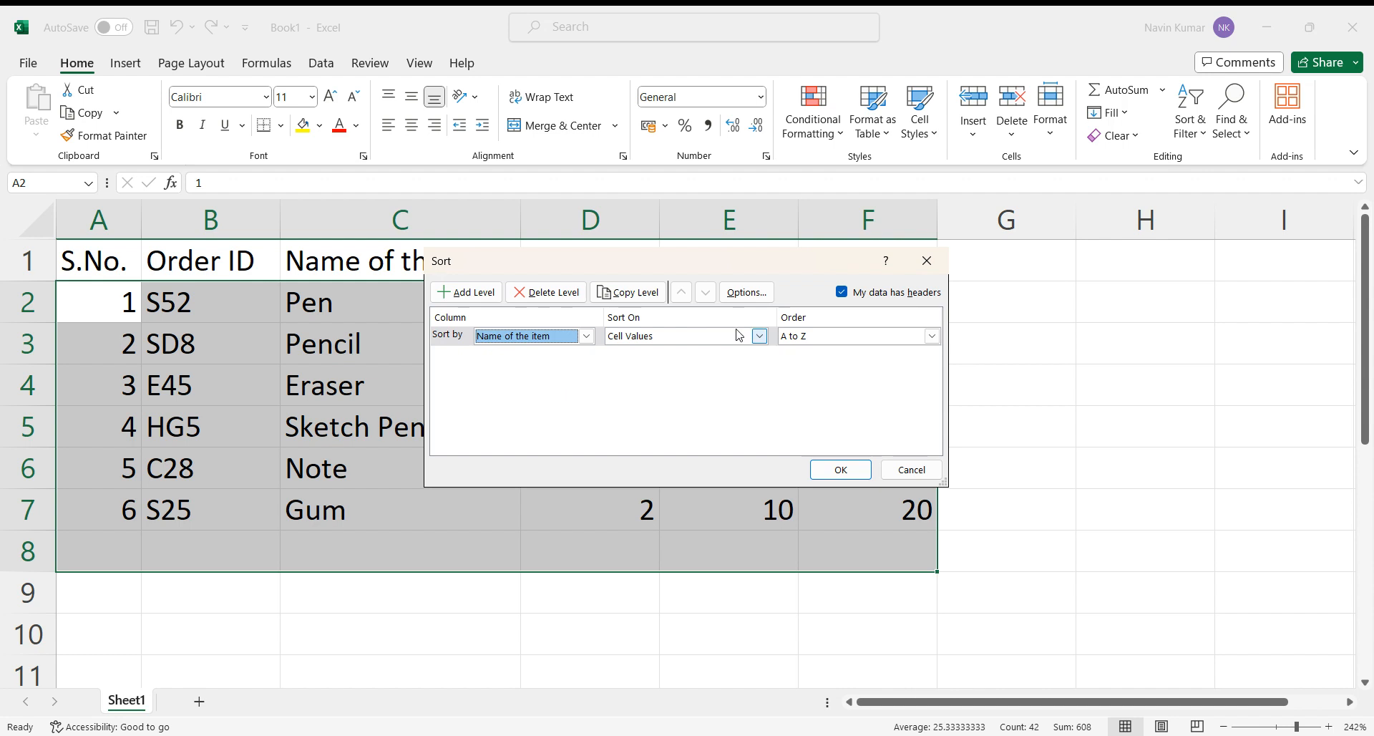
pyautogui.click(809, 333)
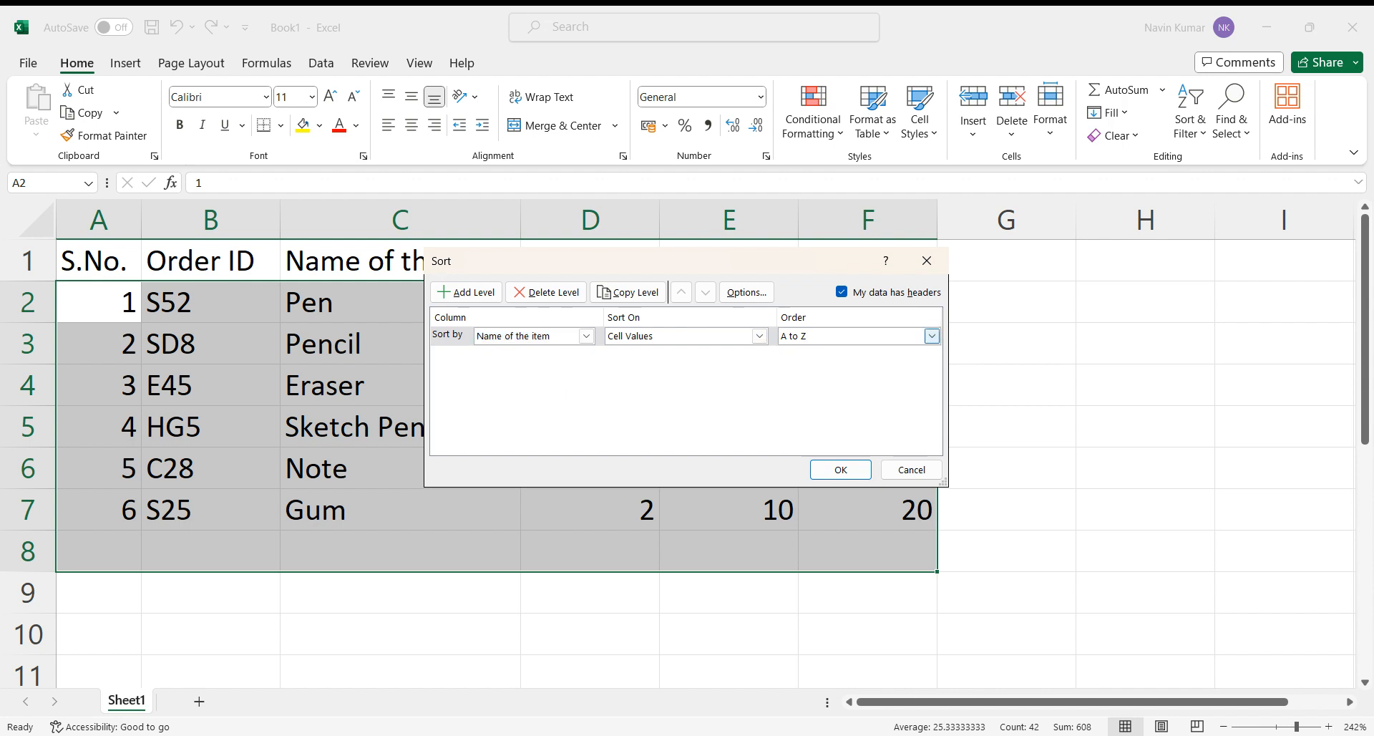
pyautogui.click(868, 345)
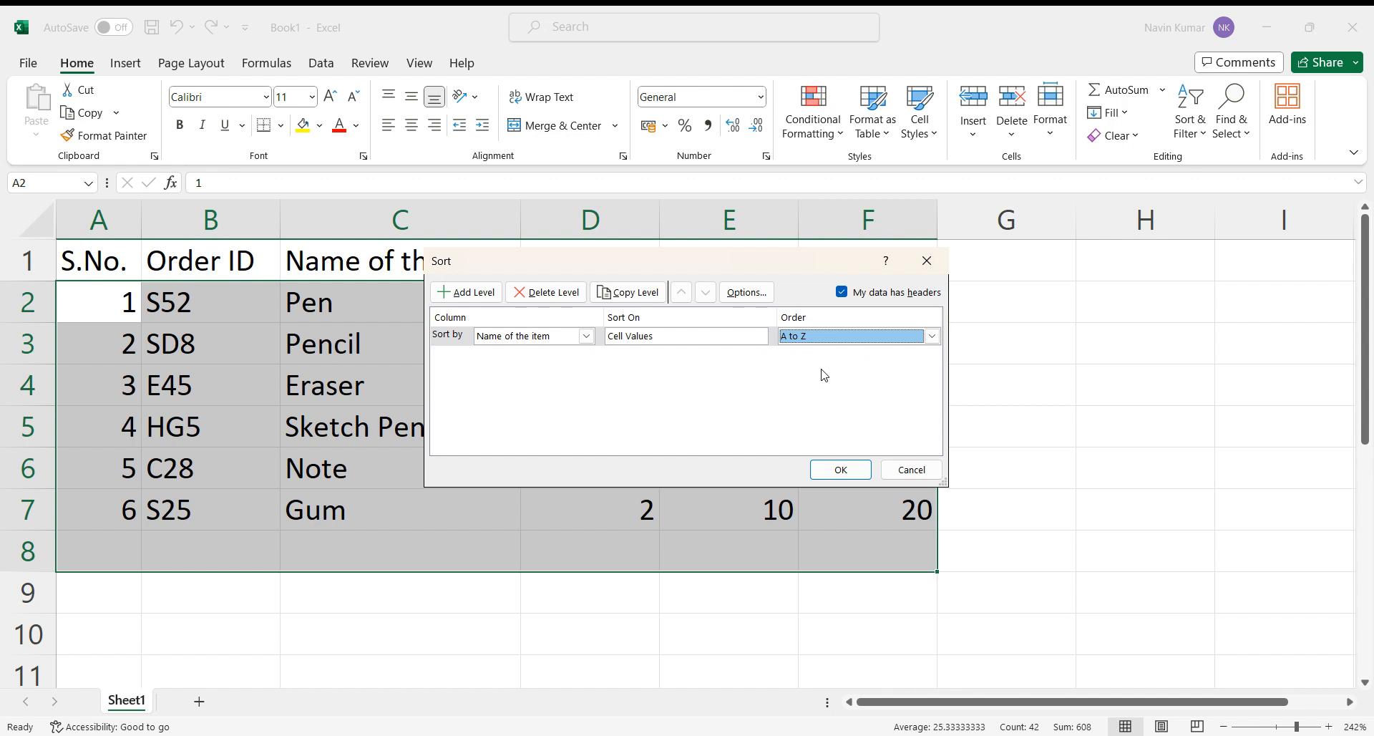
pyautogui.click(841, 474)
pyautogui.click(1028, 445)
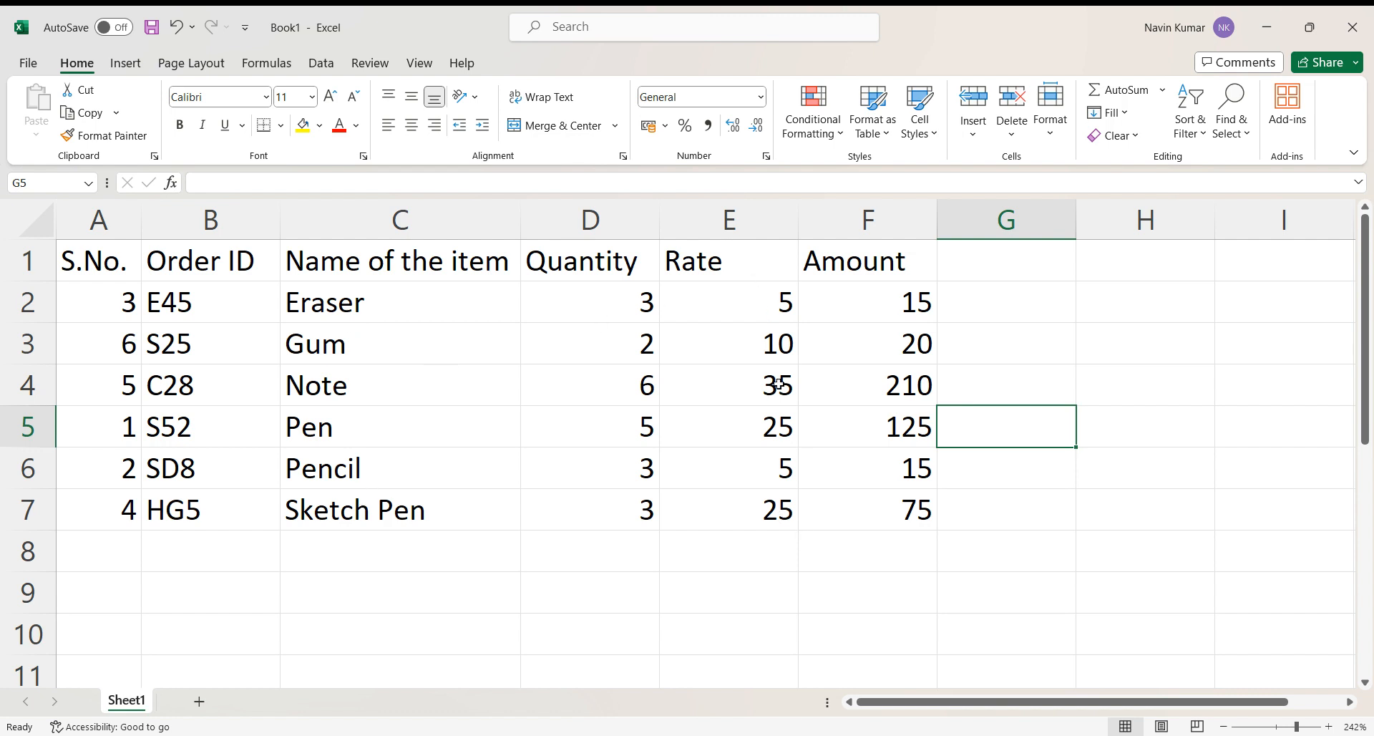
# Sort columns A to F by Rate on cell values, from smallest to largest
pyautogui.moveTo(99, 218); pyautogui.dragTo(866, 217)
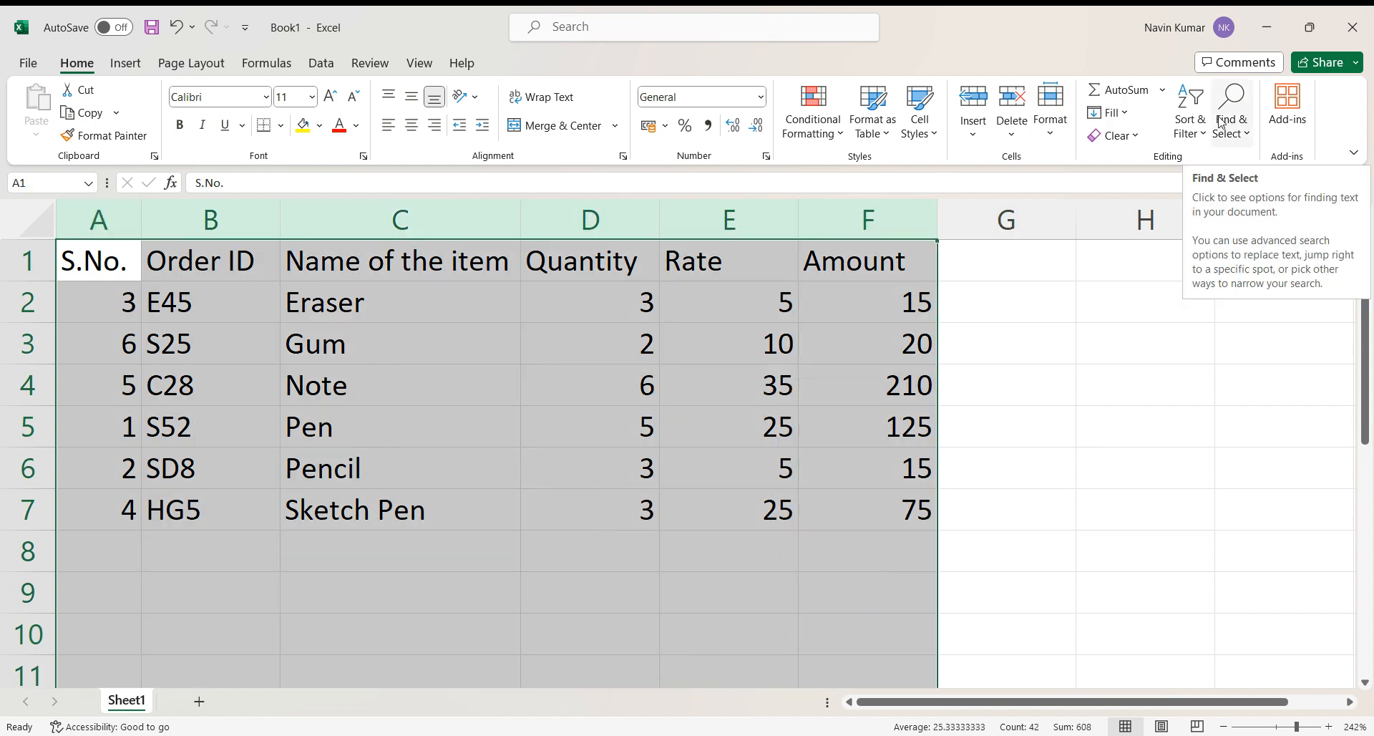
pyautogui.click(1198, 126)
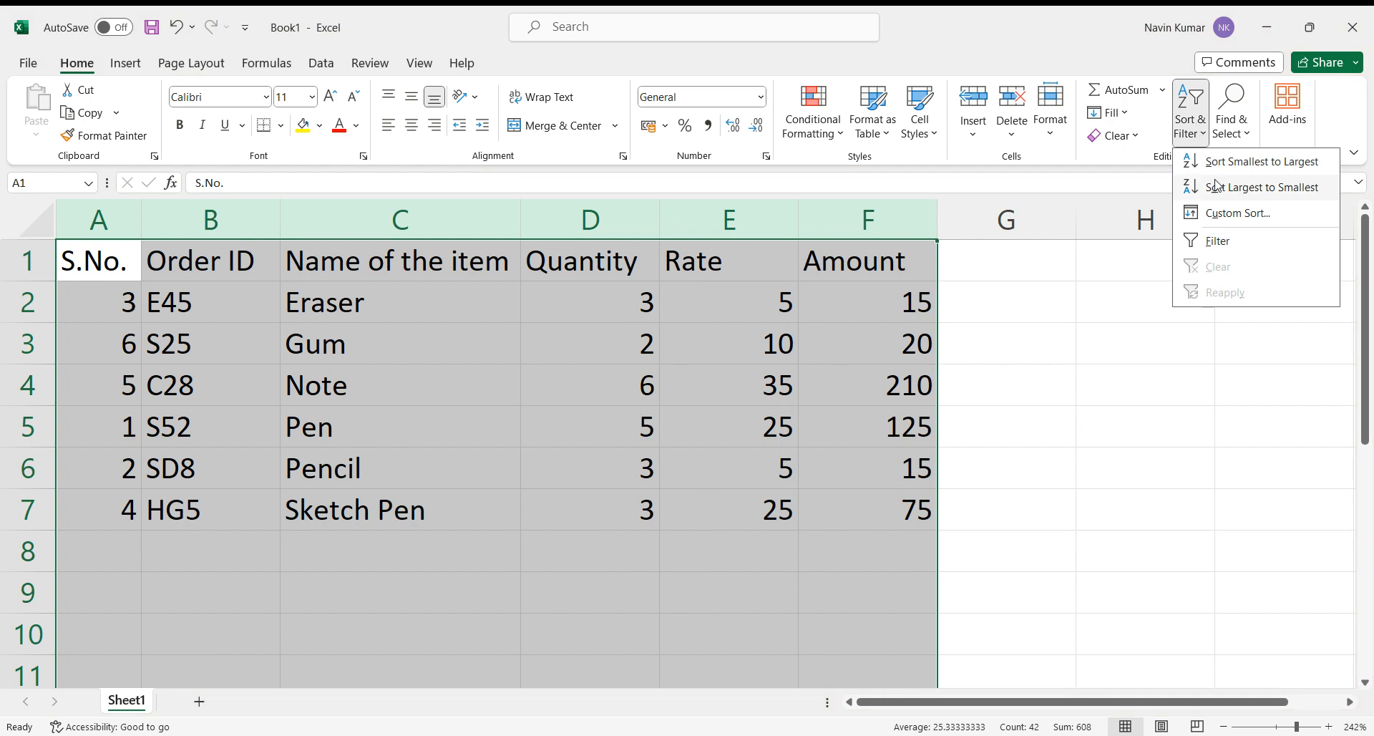
pyautogui.click(1221, 212)
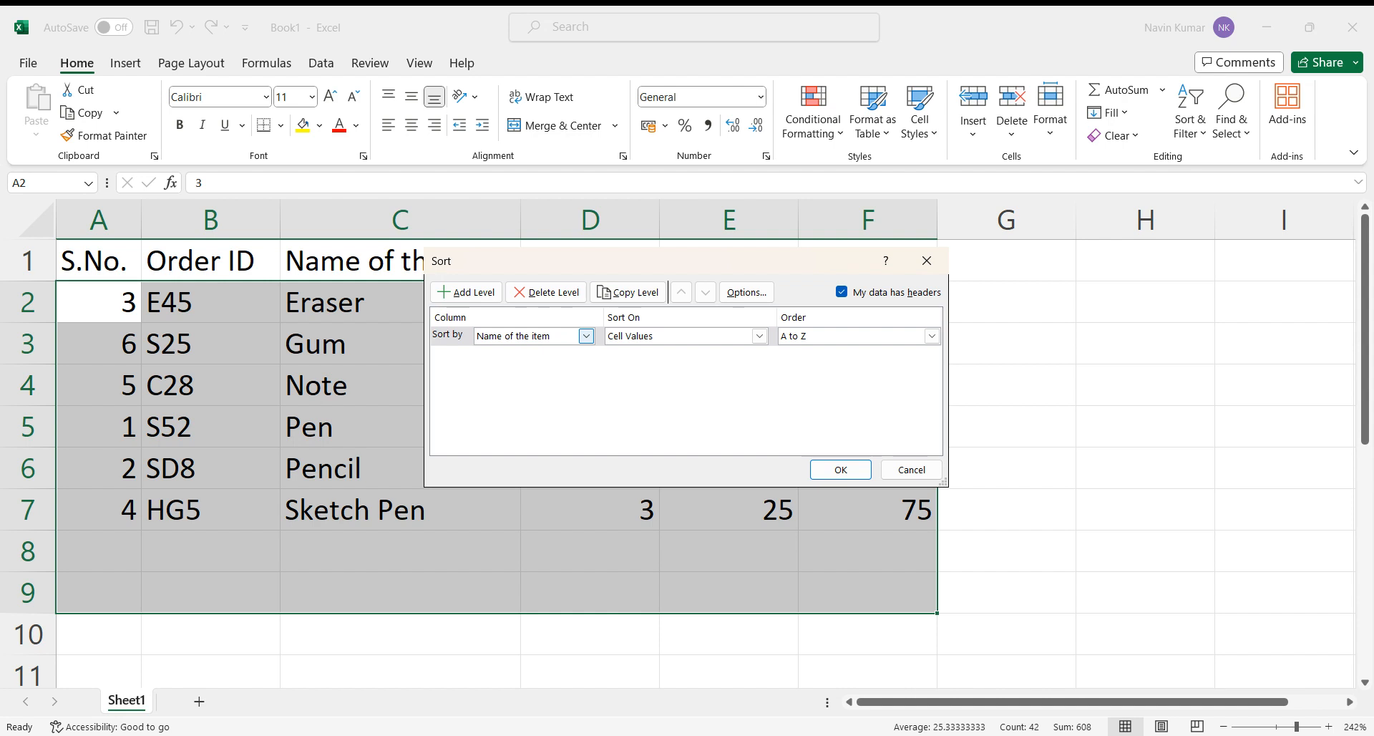
pyautogui.click(534, 398)
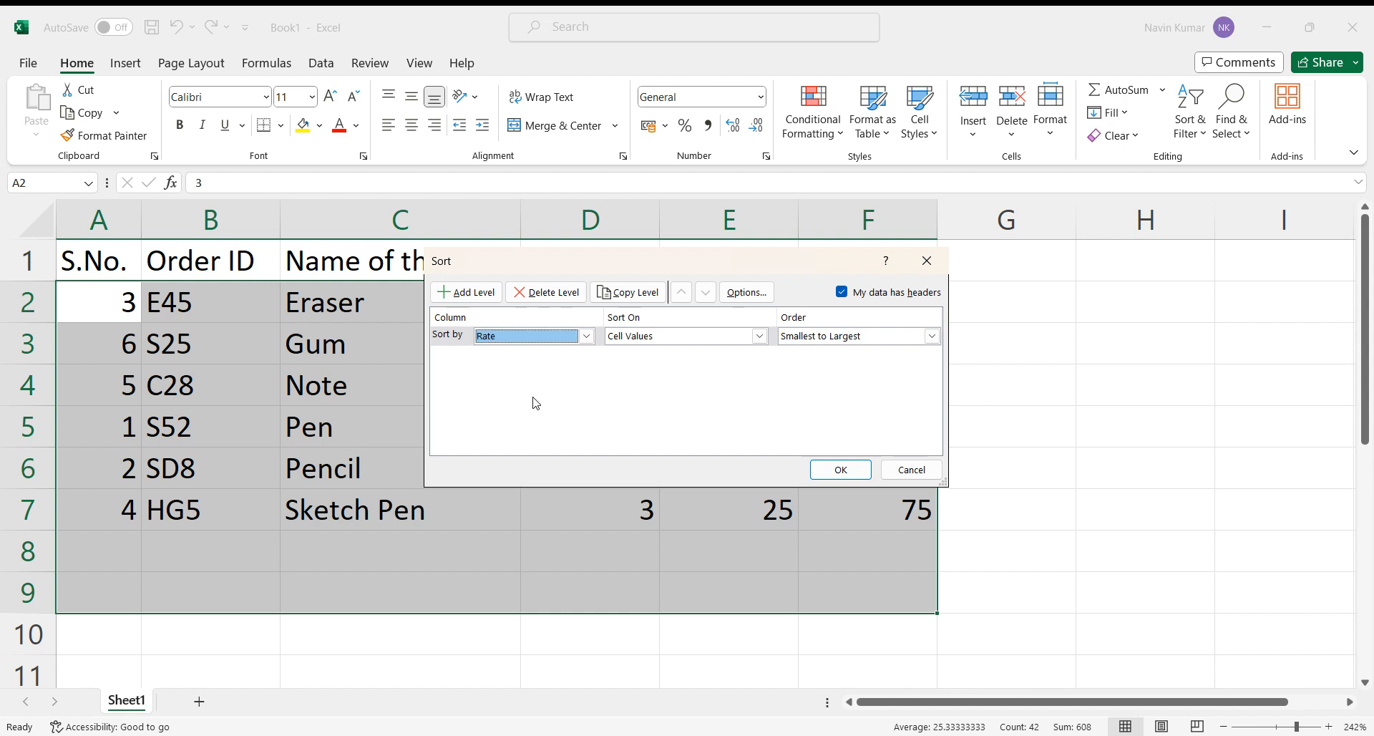
pyautogui.click(866, 341)
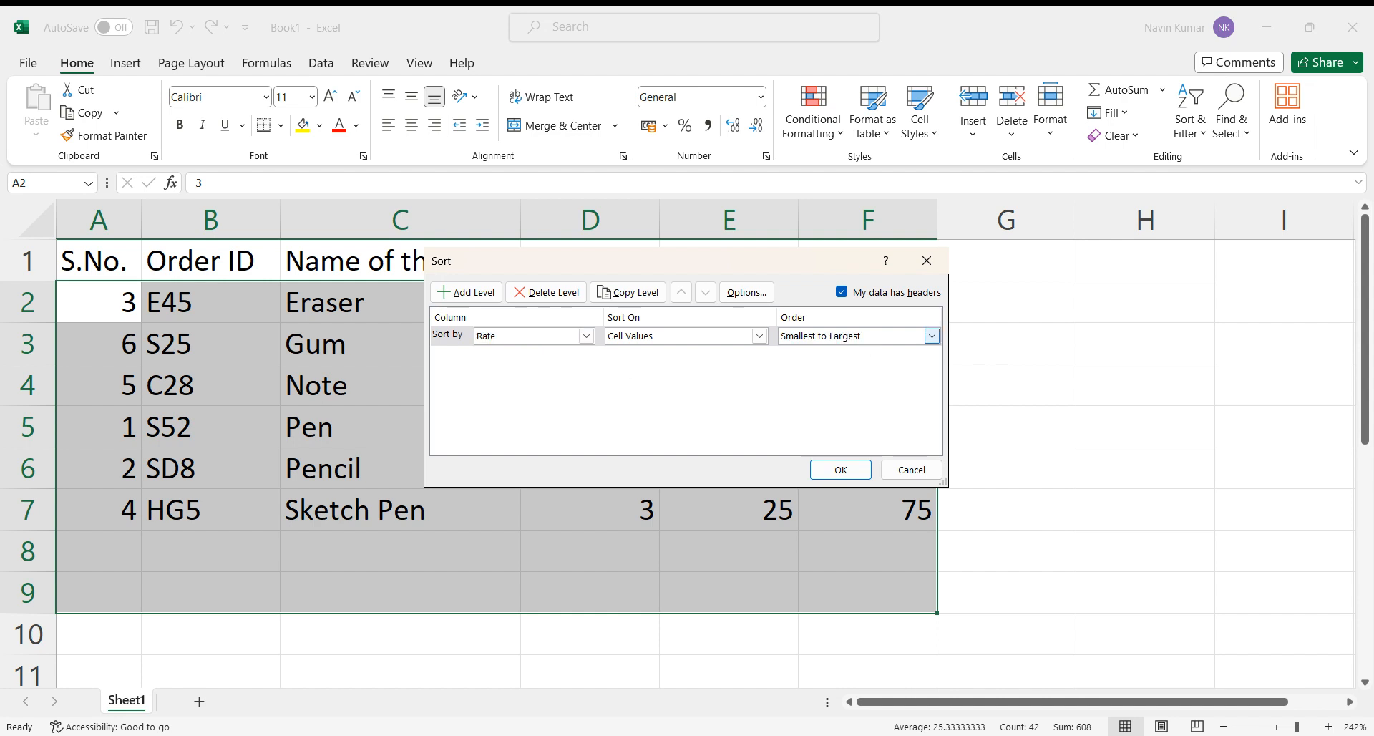
pyautogui.click(863, 355)
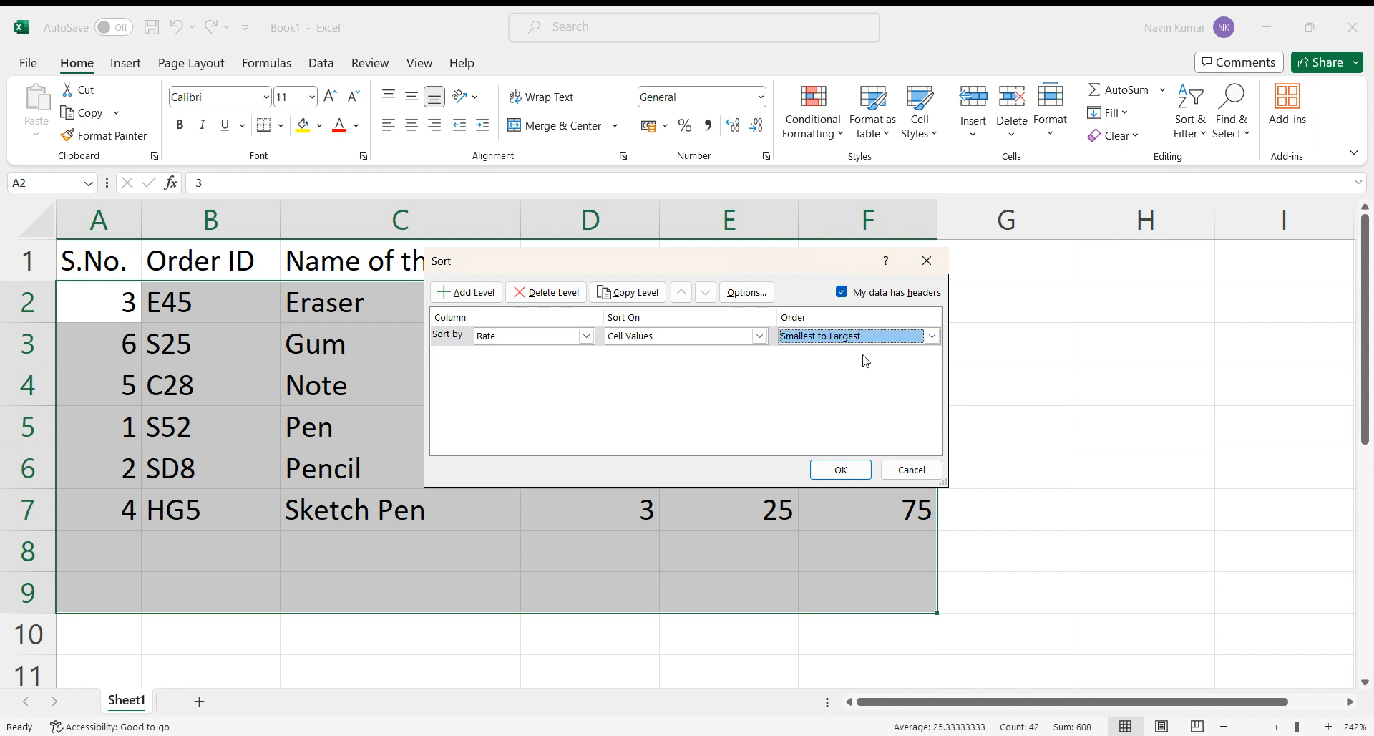
pyautogui.click(841, 469)
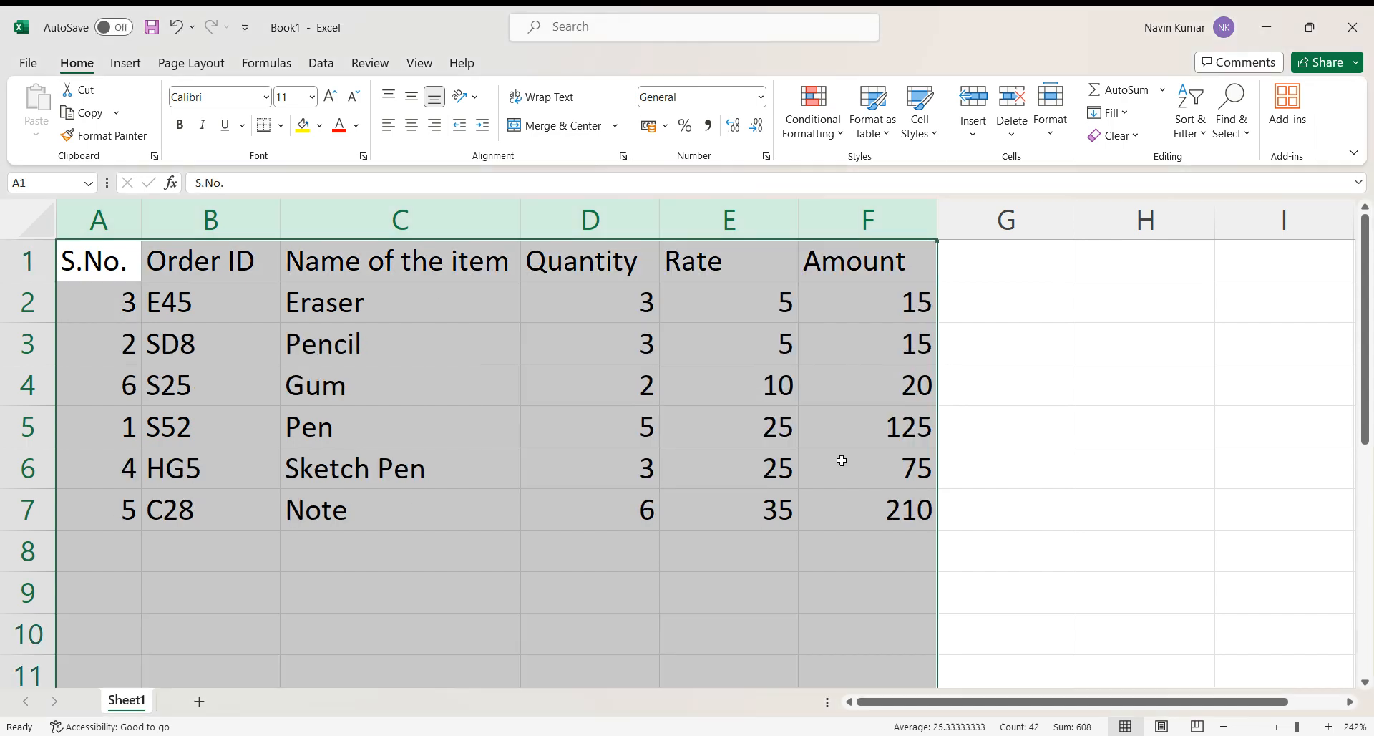
pyautogui.click(1017, 337)
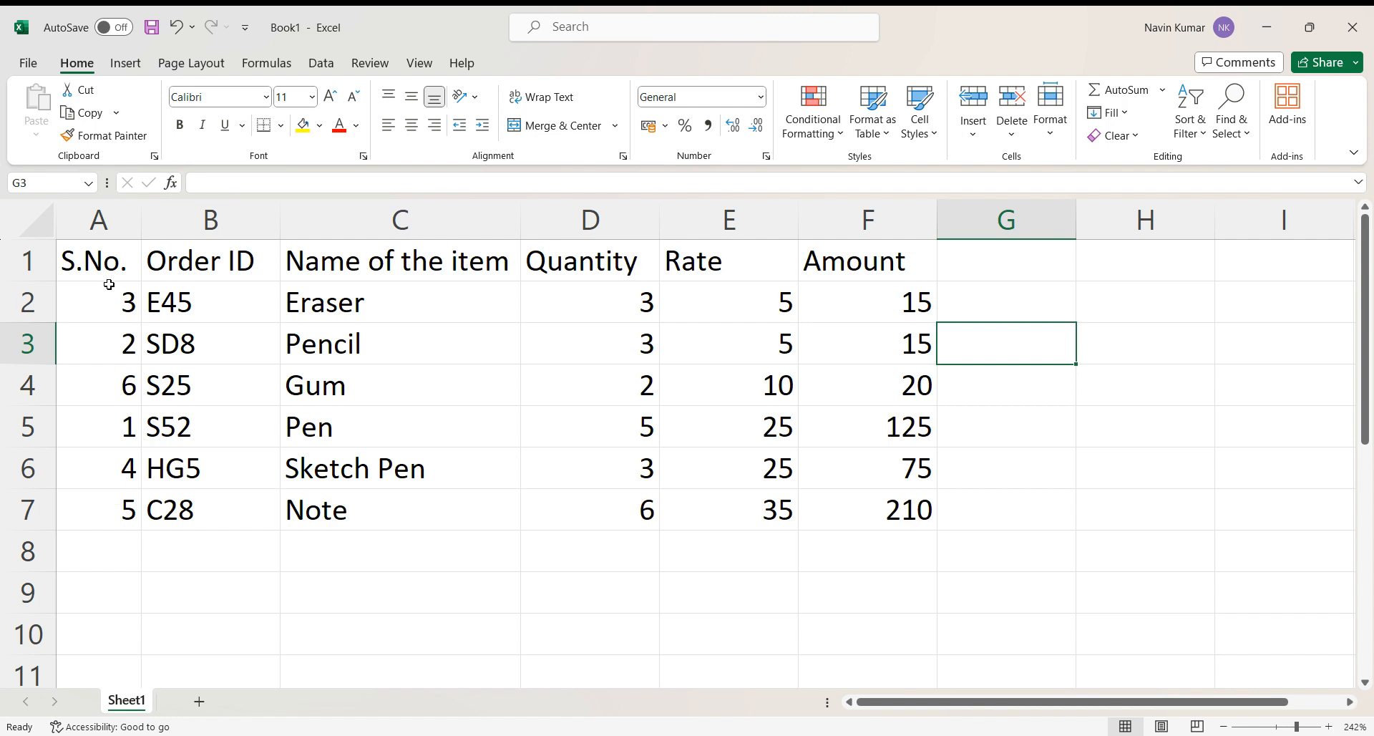
# Renumber the S.No. entries in cells A2 to A7 consecutively from 1 to 6
pyautogui.click(111, 306)
pyautogui.write('1')
pyautogui.press('Return')
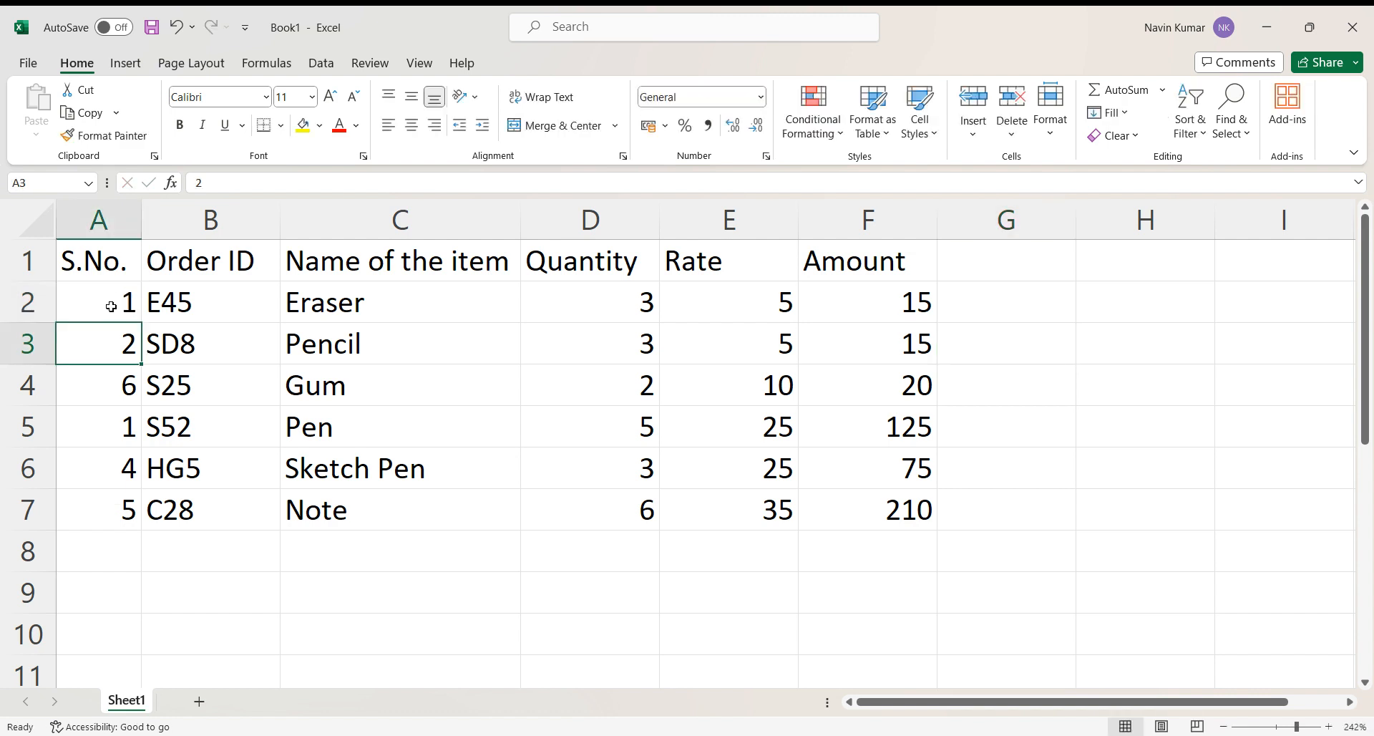
pyautogui.moveTo(111, 306); pyautogui.dragTo(138, 511)
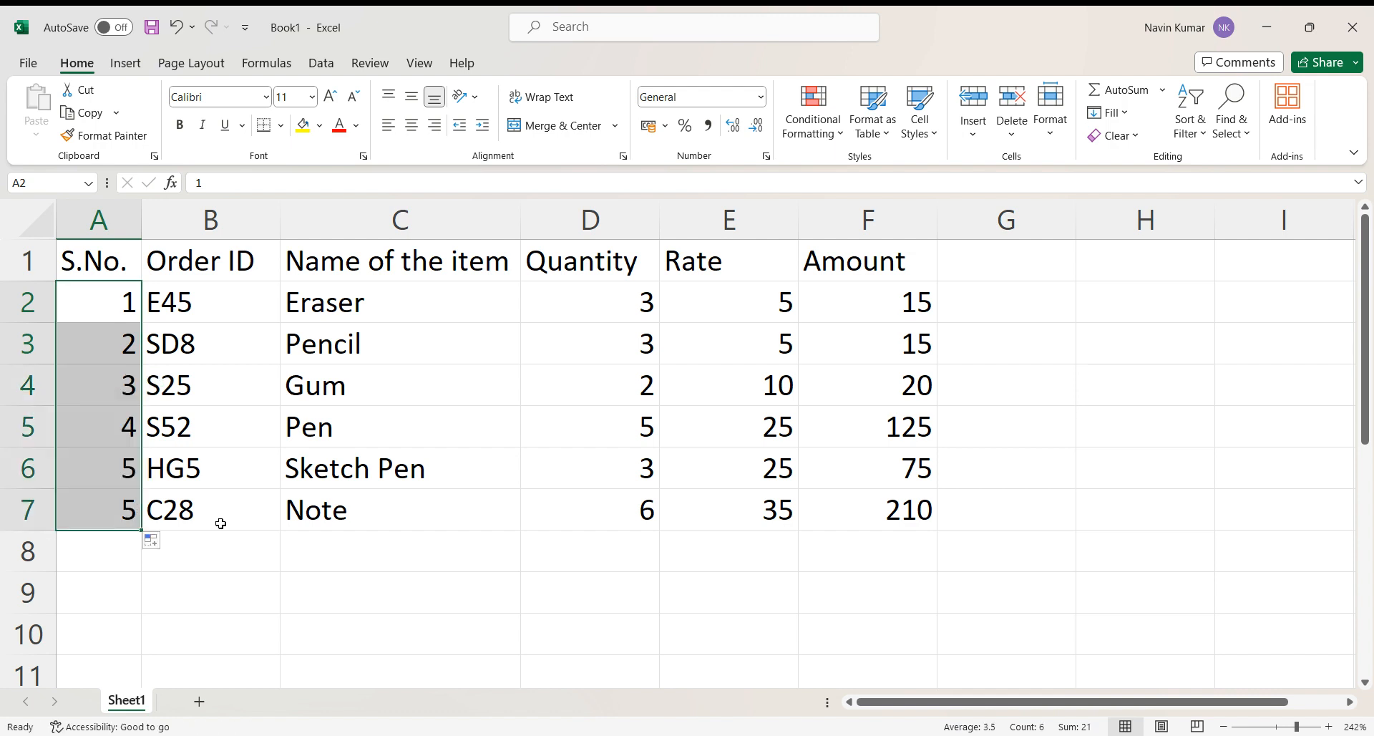
pyautogui.click(328, 409)
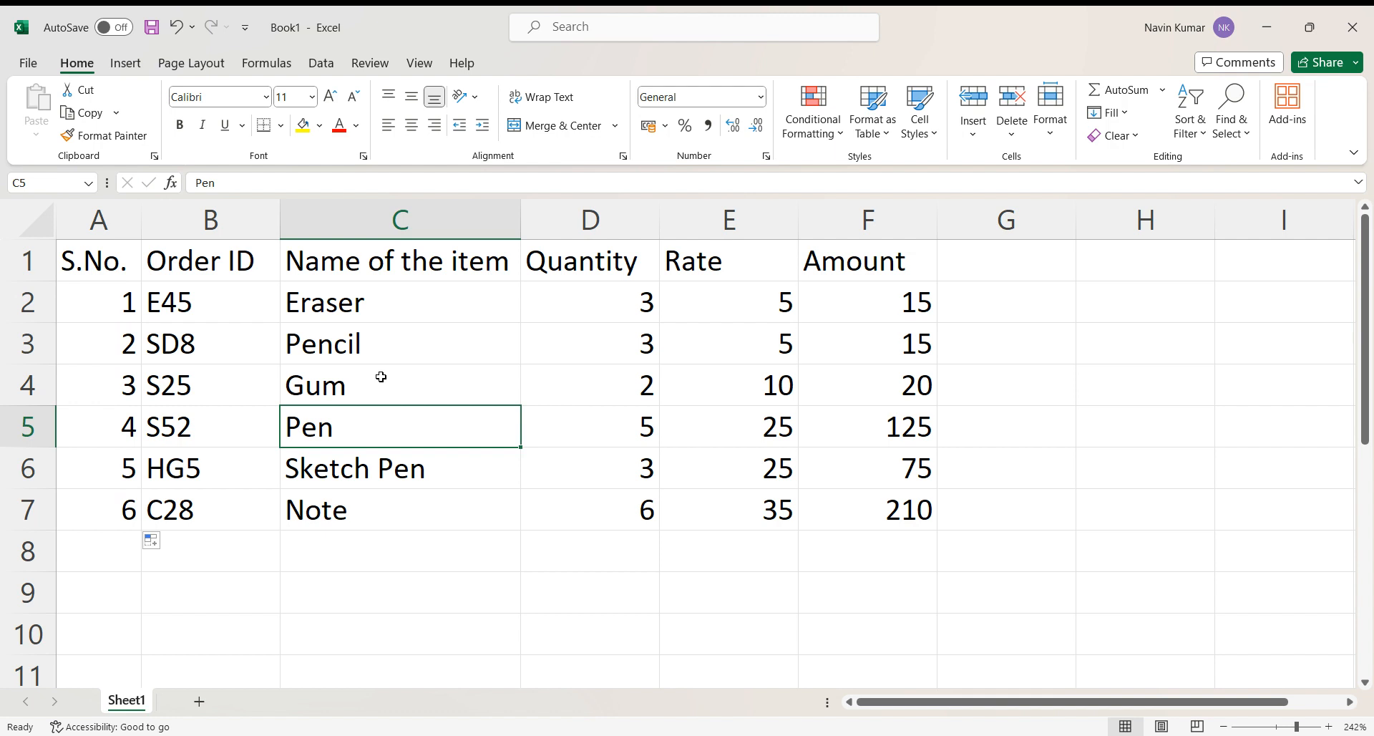
# Centre the contents of the S.No. column horizontally
pyautogui.click(109, 224)
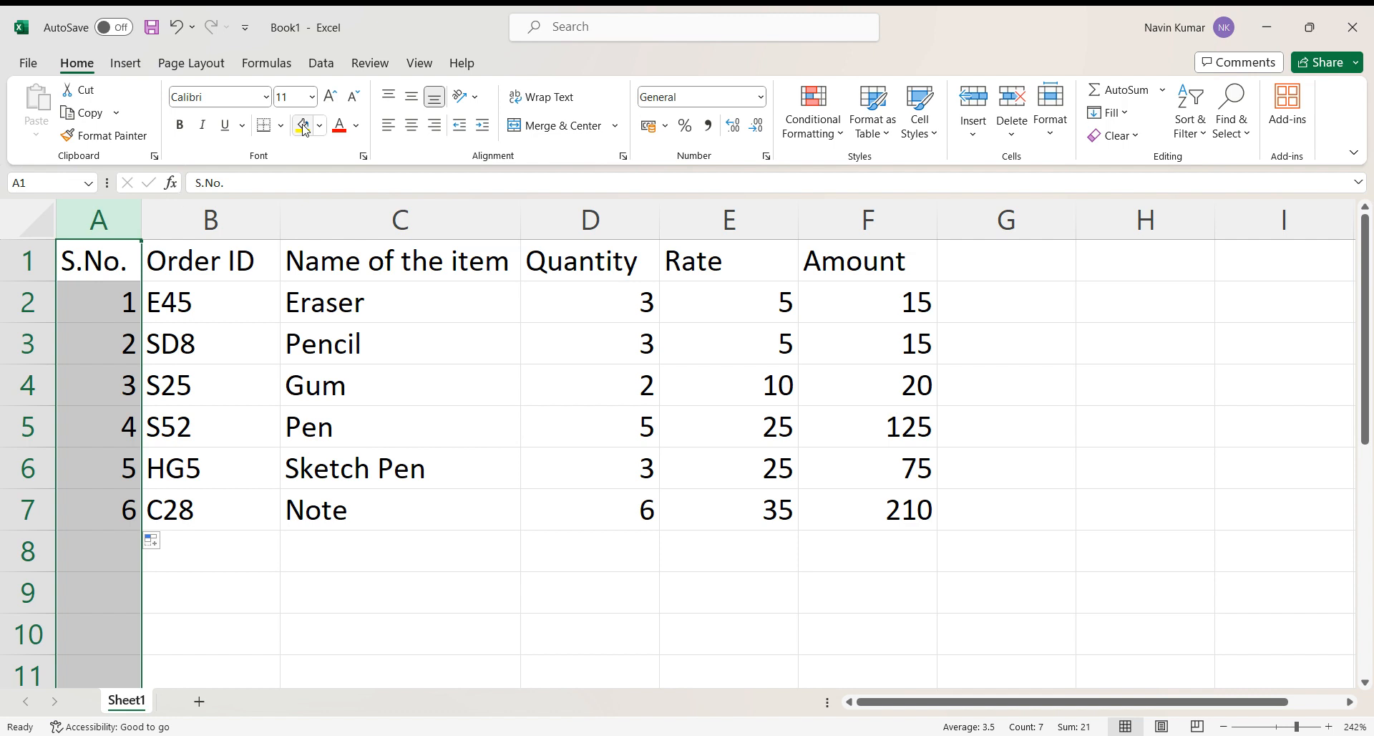
pyautogui.click(413, 129)
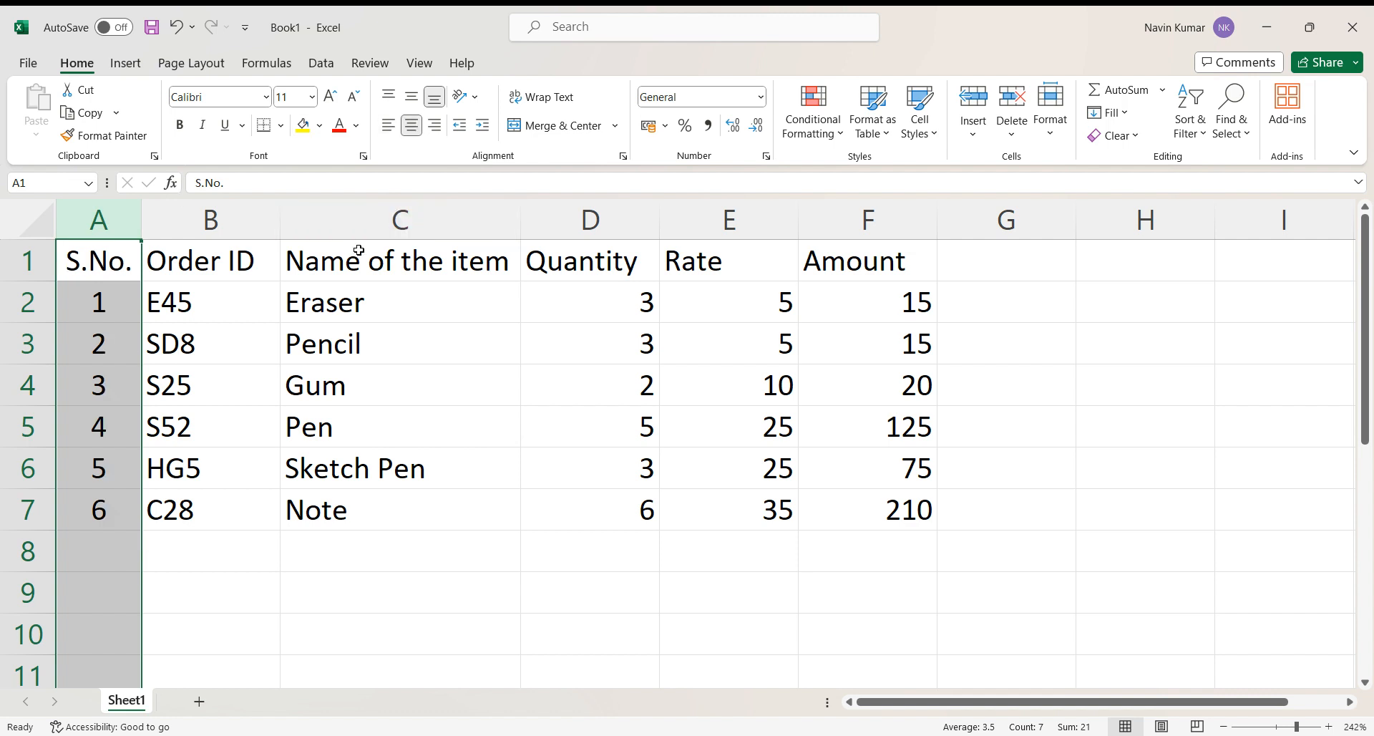
pyautogui.click(166, 283)
# Make the header row from S.No. to Amount, cells A1 to F1, bold
pyautogui.moveTo(94, 259); pyautogui.dragTo(829, 254)
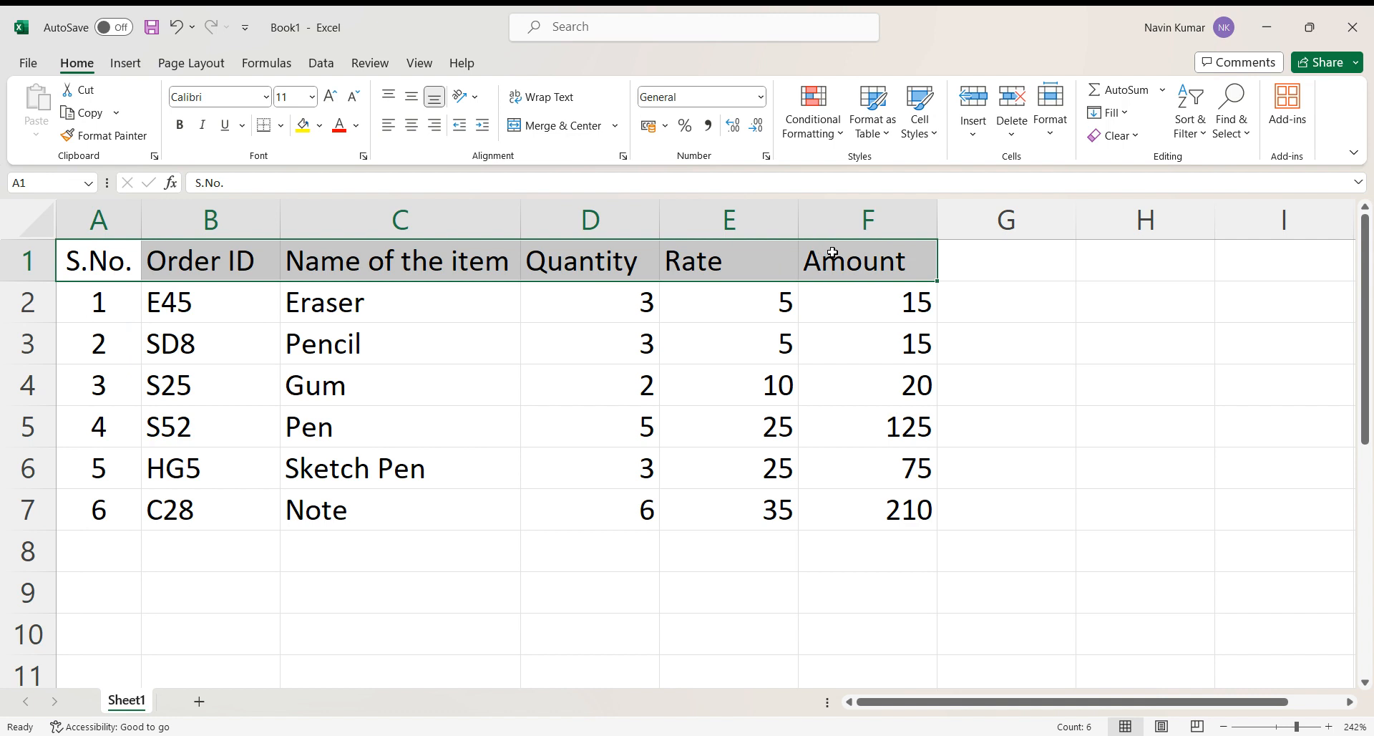
pyautogui.click(178, 126)
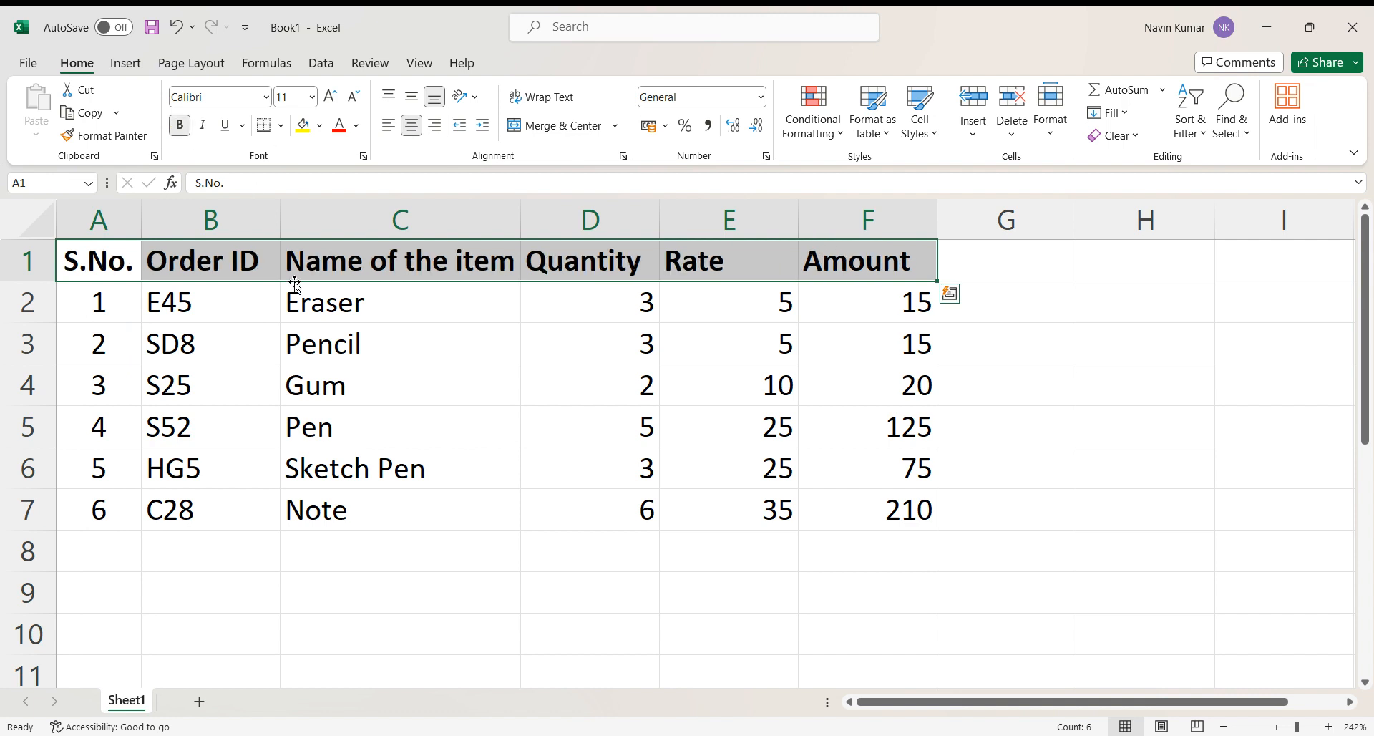
pyautogui.click(336, 444)
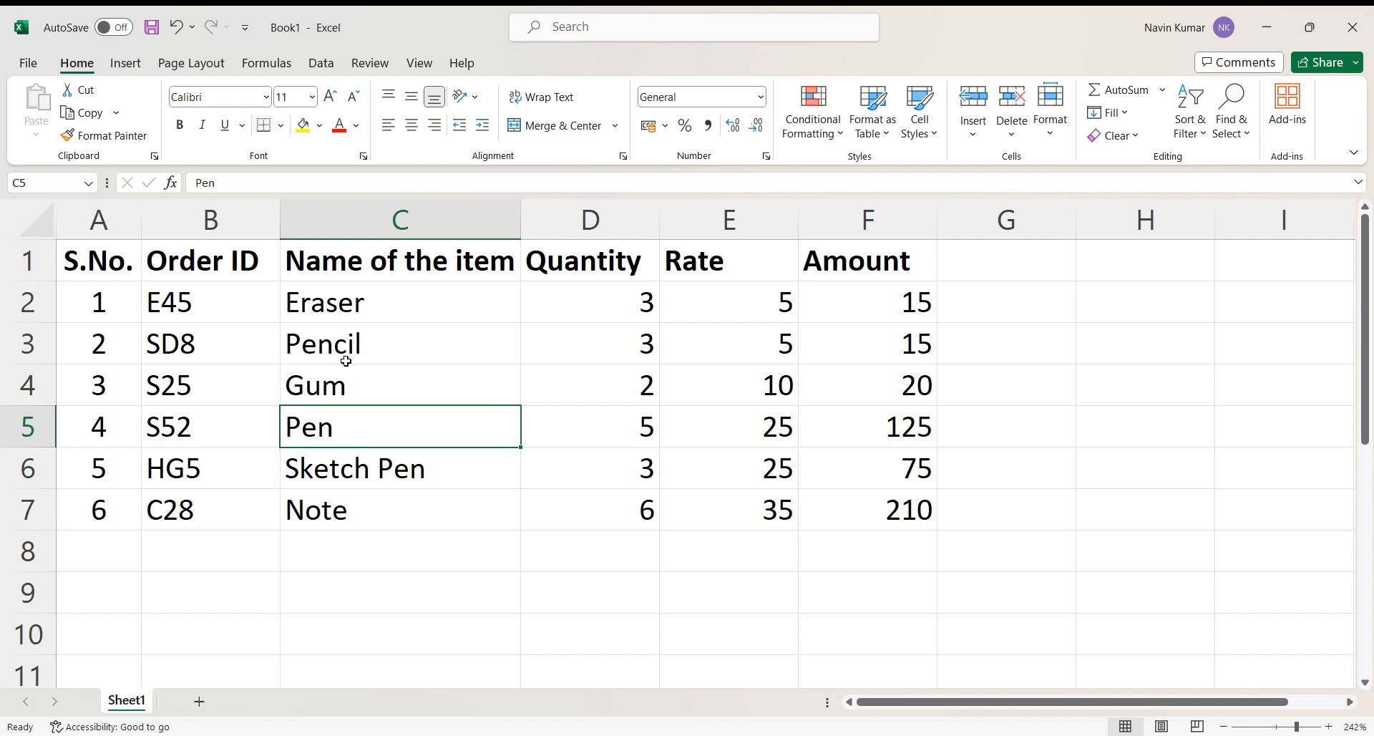
# Apply All Borders to the whole order table, cells A1 to F7
pyautogui.moveTo(115, 262); pyautogui.dragTo(815, 509)
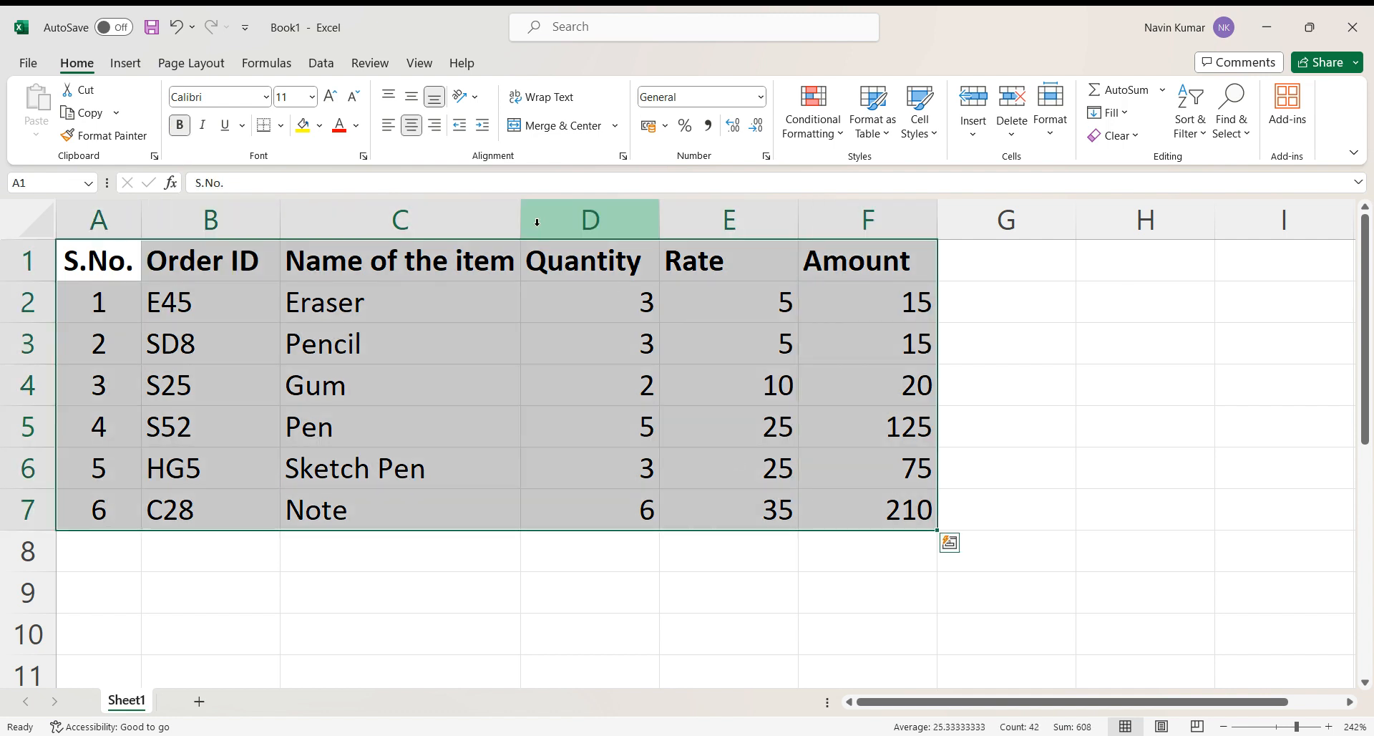
pyautogui.click(282, 126)
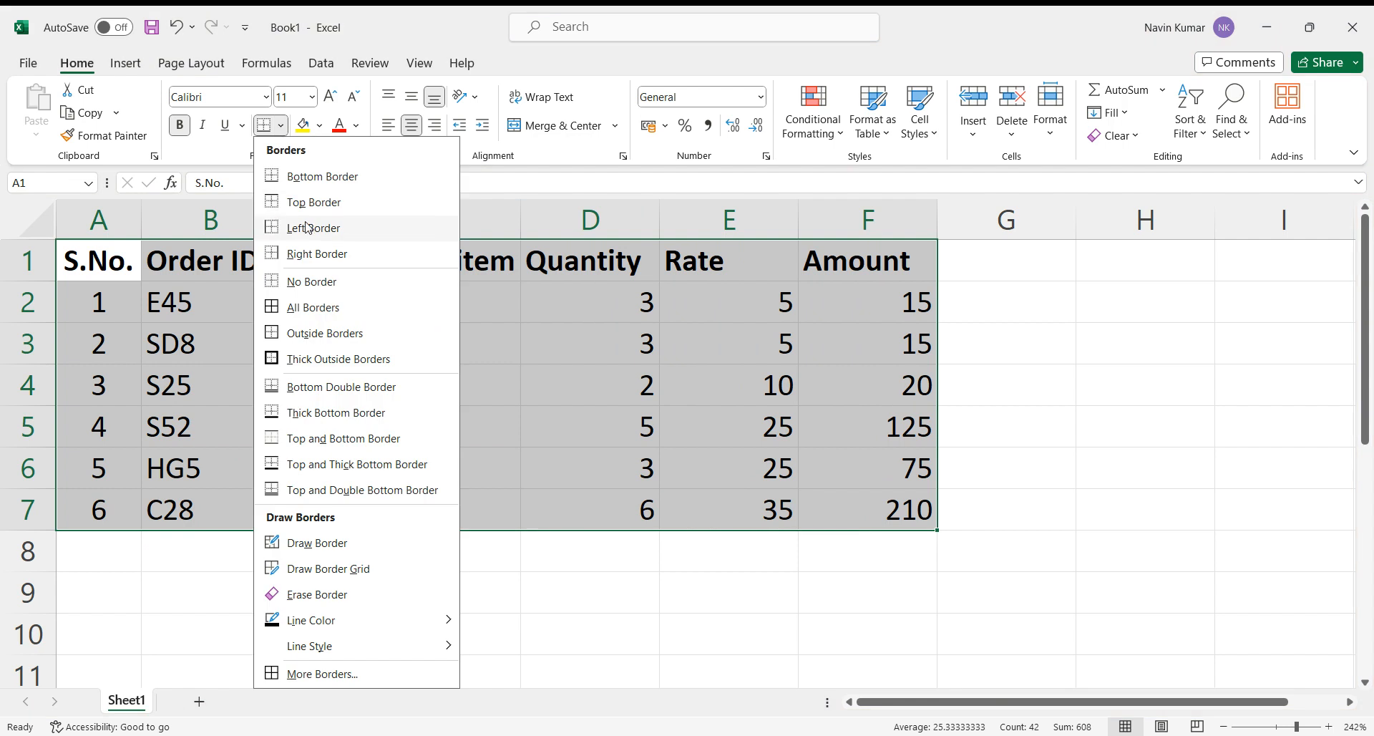
pyautogui.click(313, 307)
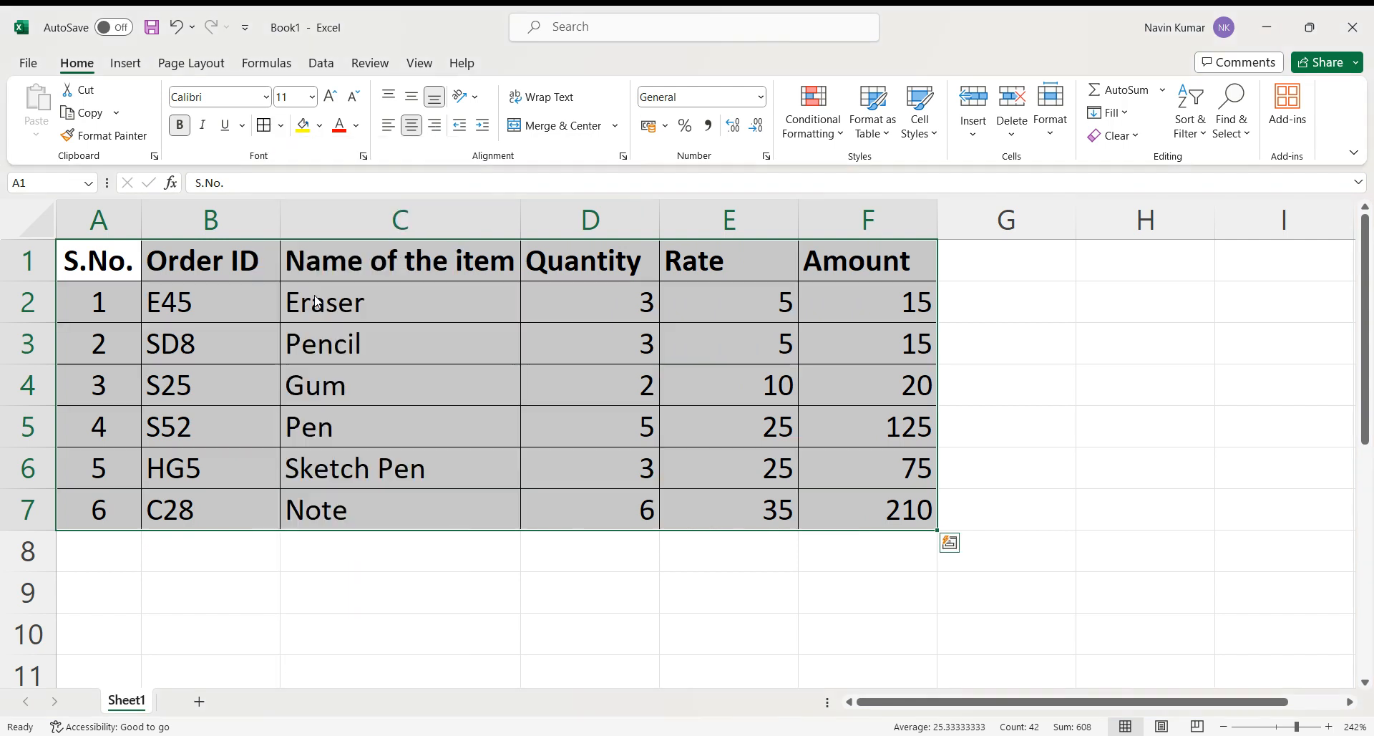
pyautogui.click(1002, 330)
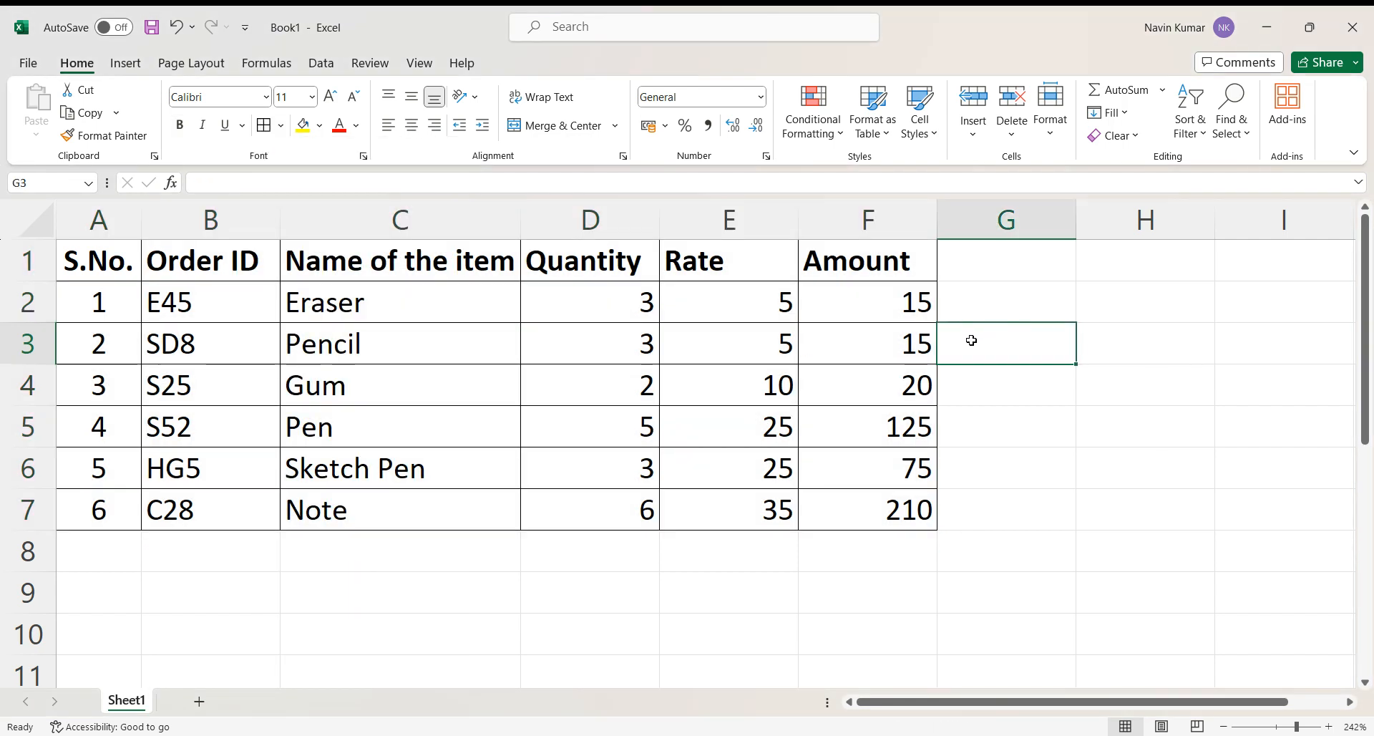
pyautogui.scroll(1, 971, 340)
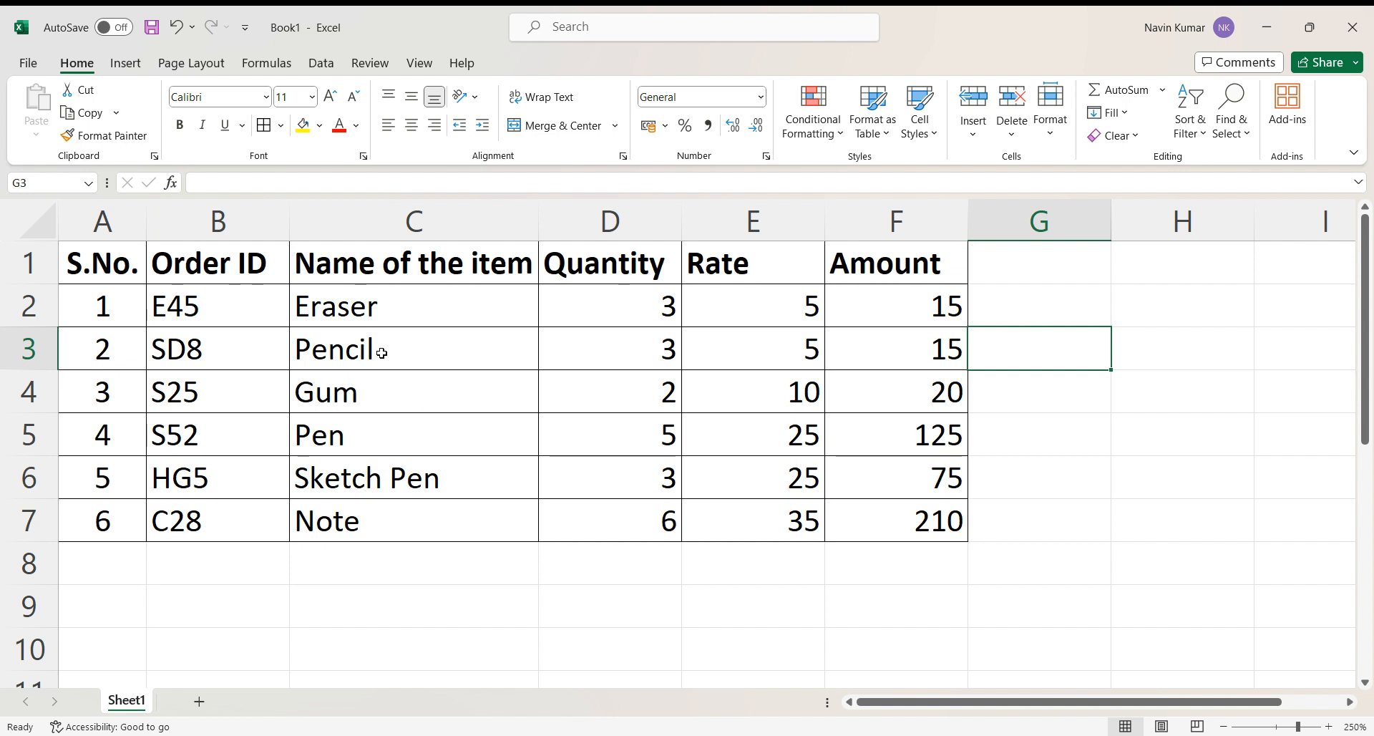
pyautogui.click(265, 96)
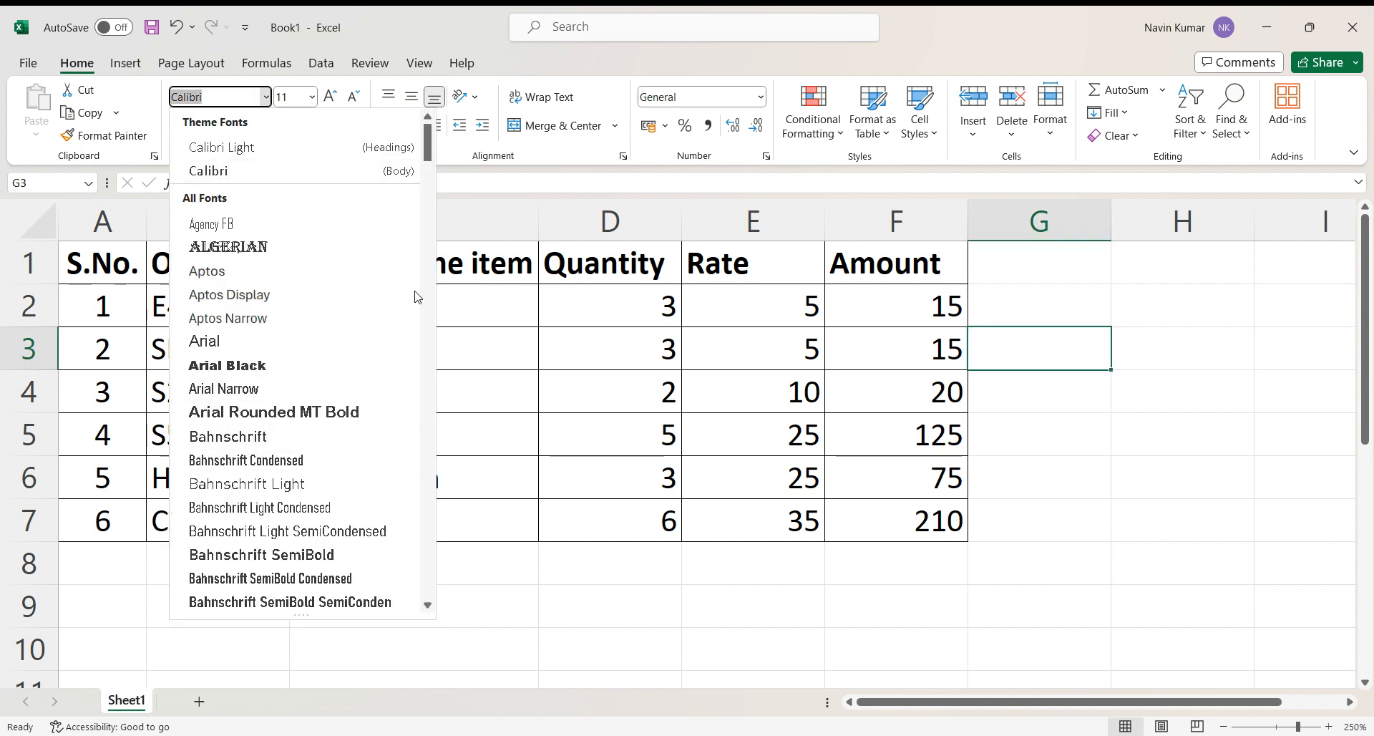
pyautogui.click(445, 228)
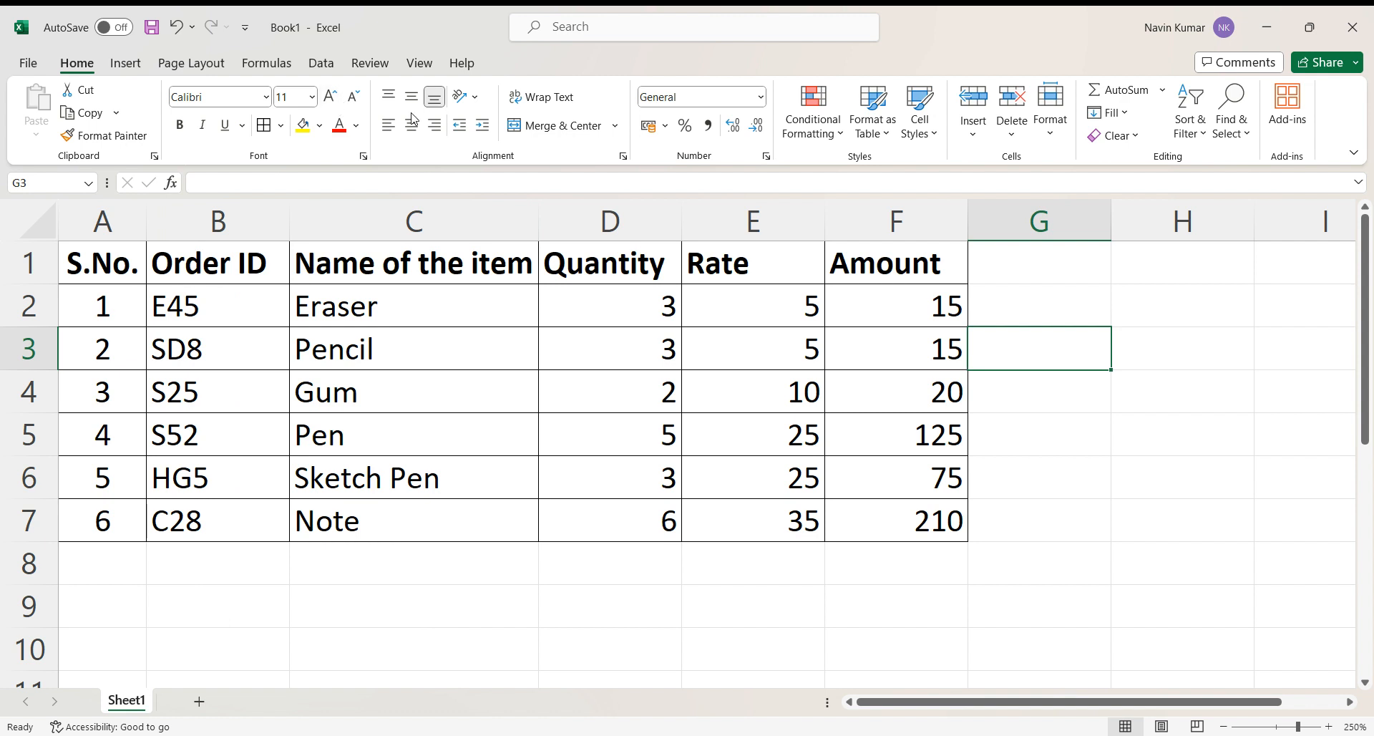